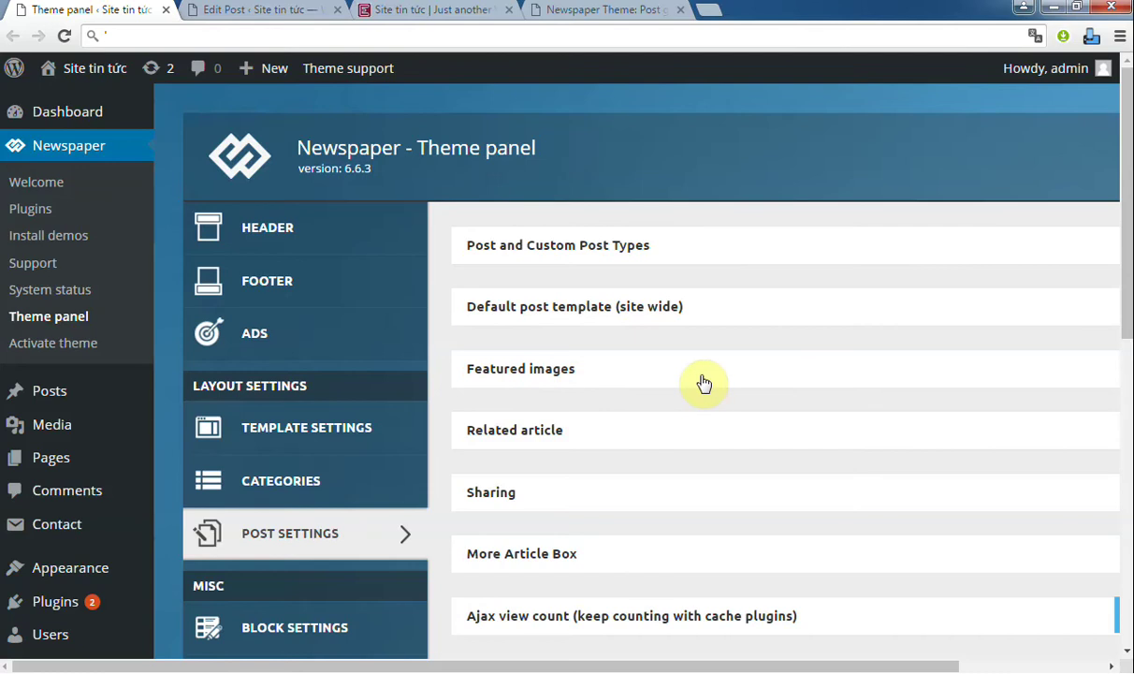
# - Expand the Featured images section of the post settings and examine the Show featured image option
pyautogui.click(703, 379)
pyautogui.scroll(-2, 664, 384)
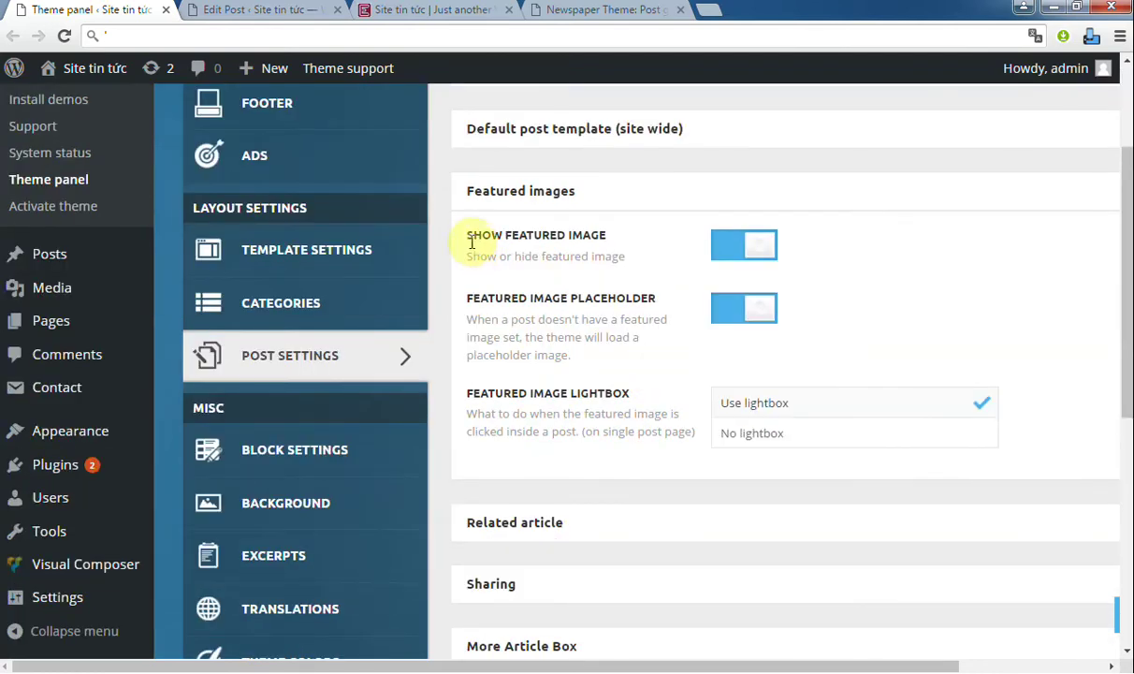
pyautogui.moveTo(481, 239); pyautogui.dragTo(574, 237)
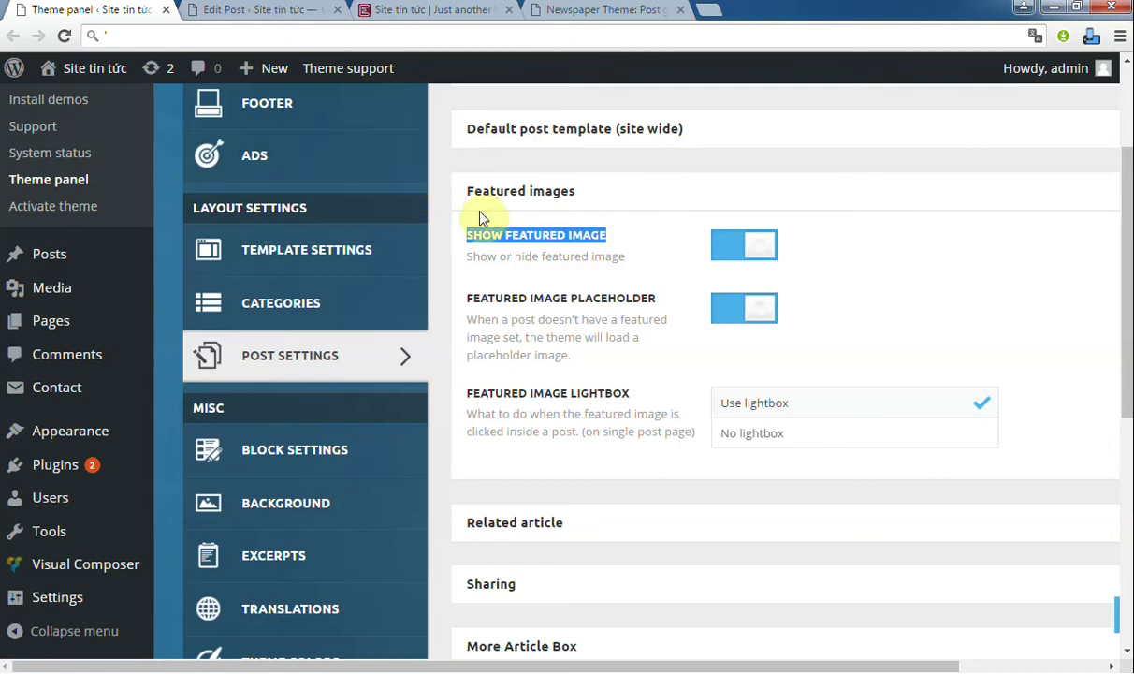
# - Open the article "Thanh niên bị chém lìa tay sau mâu thuẫn của người..." from the site's home page and check it for a featured image
pyautogui.click(379, 11)
pyautogui.scroll(-2, 370, 122)
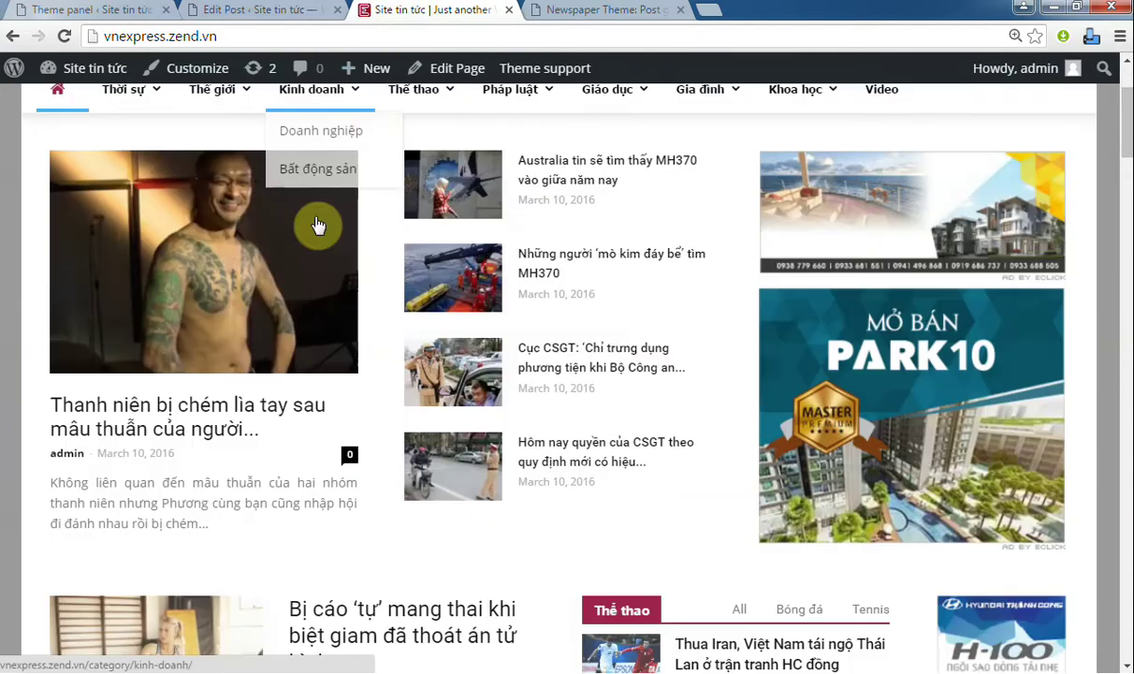
pyautogui.click(52, 432)
pyautogui.scroll(-5, 354, 354)
pyautogui.scroll(5, 198, 380)
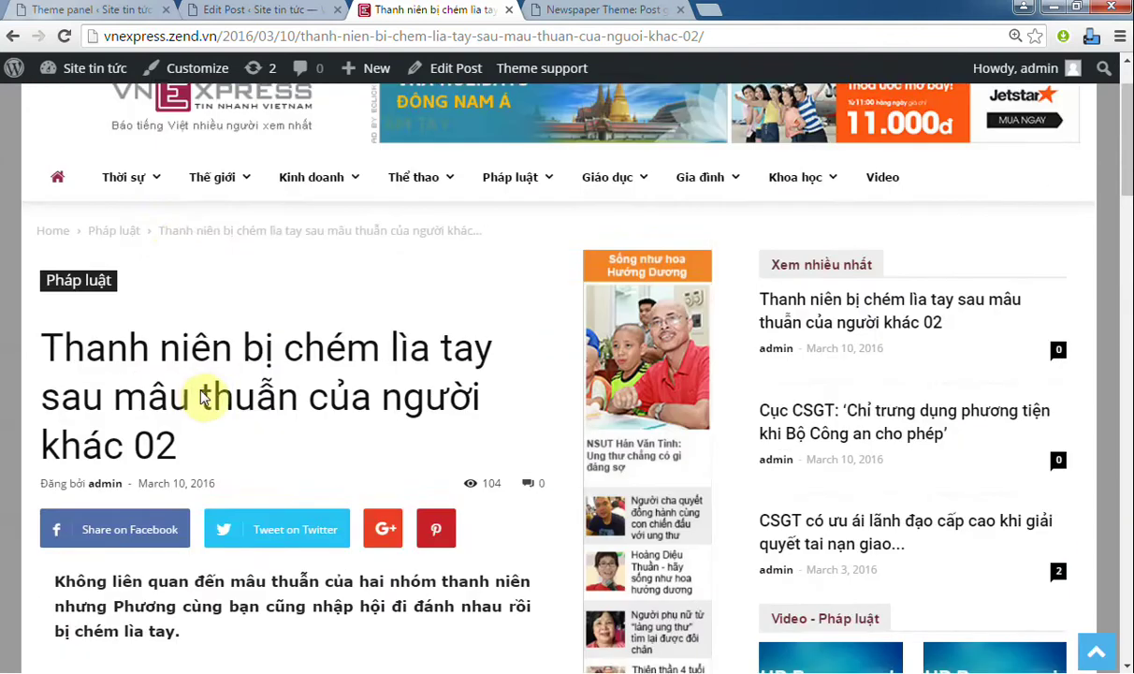
pyautogui.scroll(-4, 175, 328)
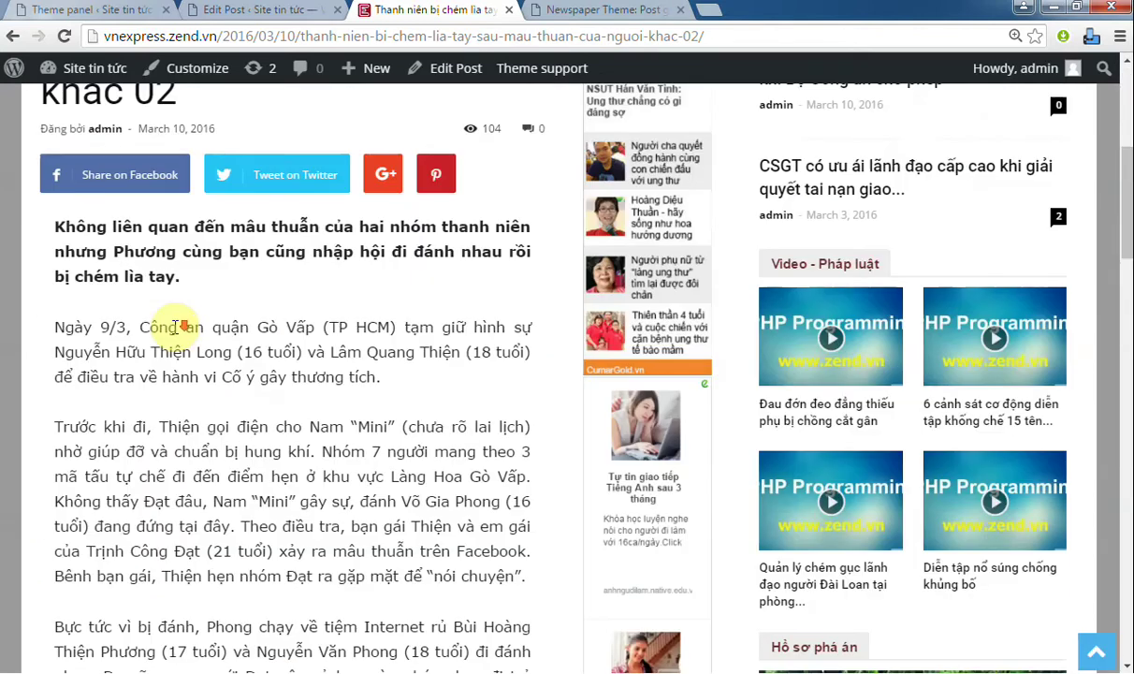
pyautogui.scroll(-3, 173, 325)
pyautogui.scroll(7, 173, 325)
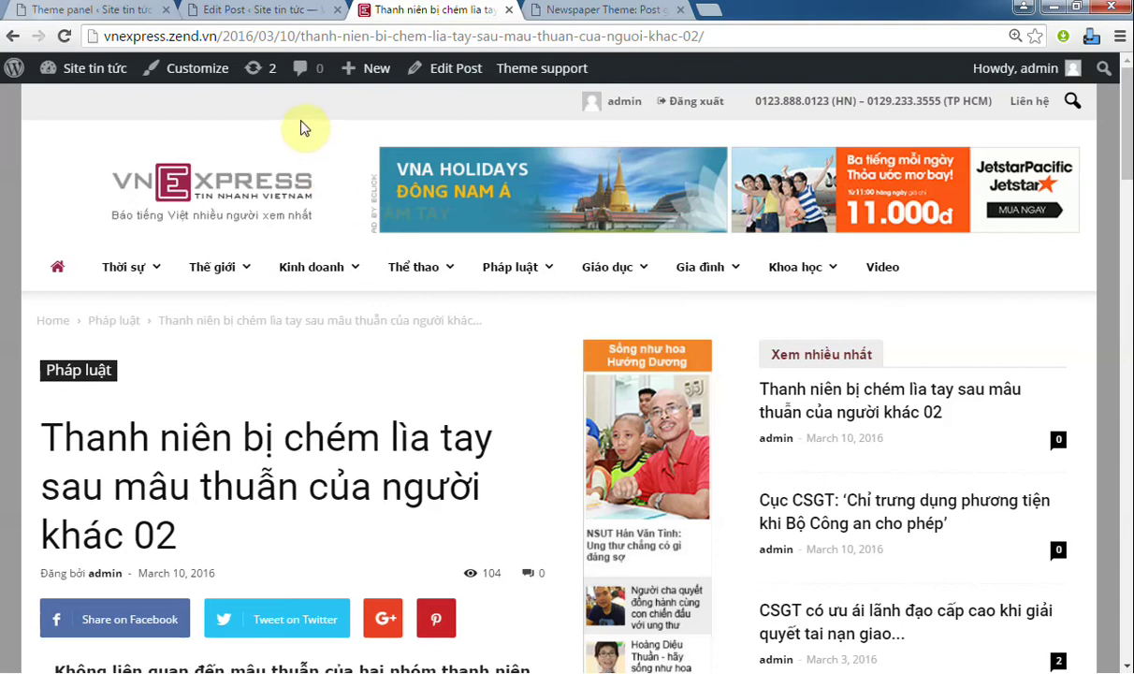
# - Open the article's post editor in a new browser tab and put it in place of the old Edit Post tab
pyautogui.rightClick(457, 76)
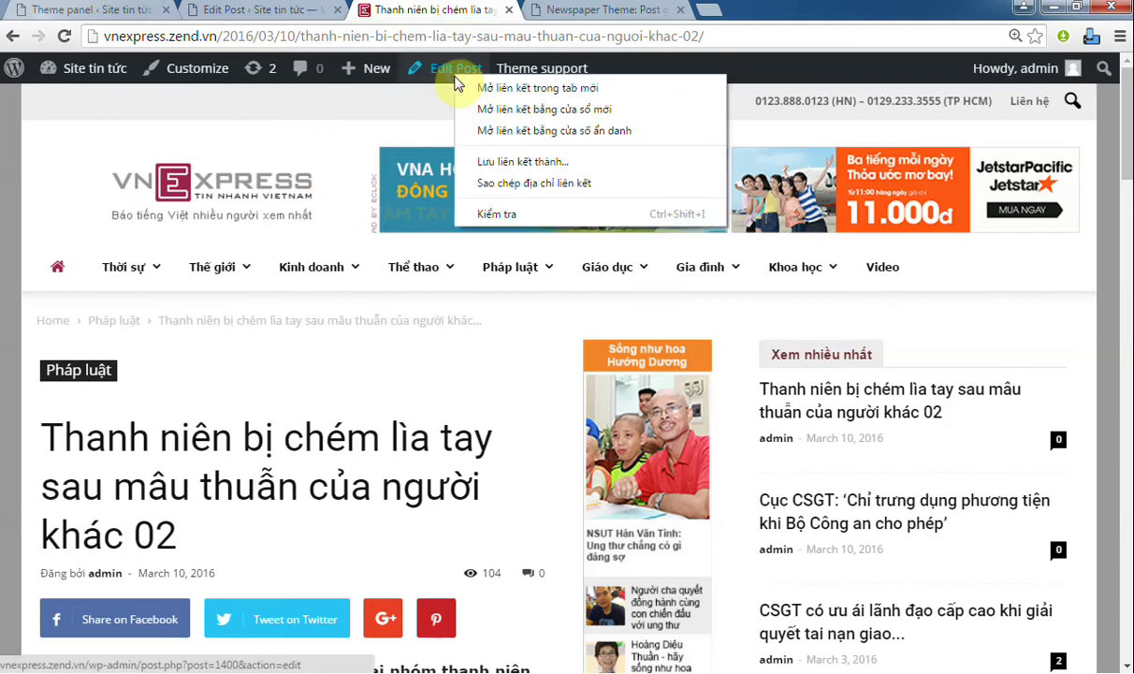
pyautogui.click(463, 87)
pyautogui.click(338, 11)
pyautogui.moveTo(465, 10); pyautogui.dragTo(299, 11)
pyautogui.scroll(-2, 309, 281)
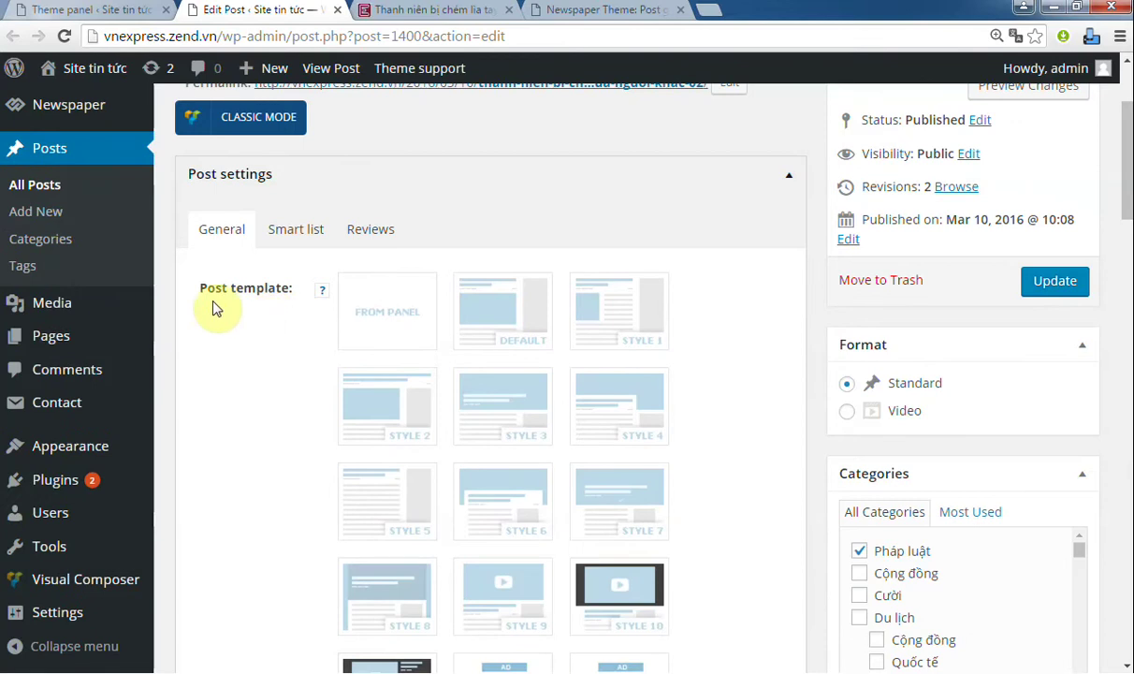
# - Set the post template to Default and update the post
pyautogui.scroll(-3, 239, 308)
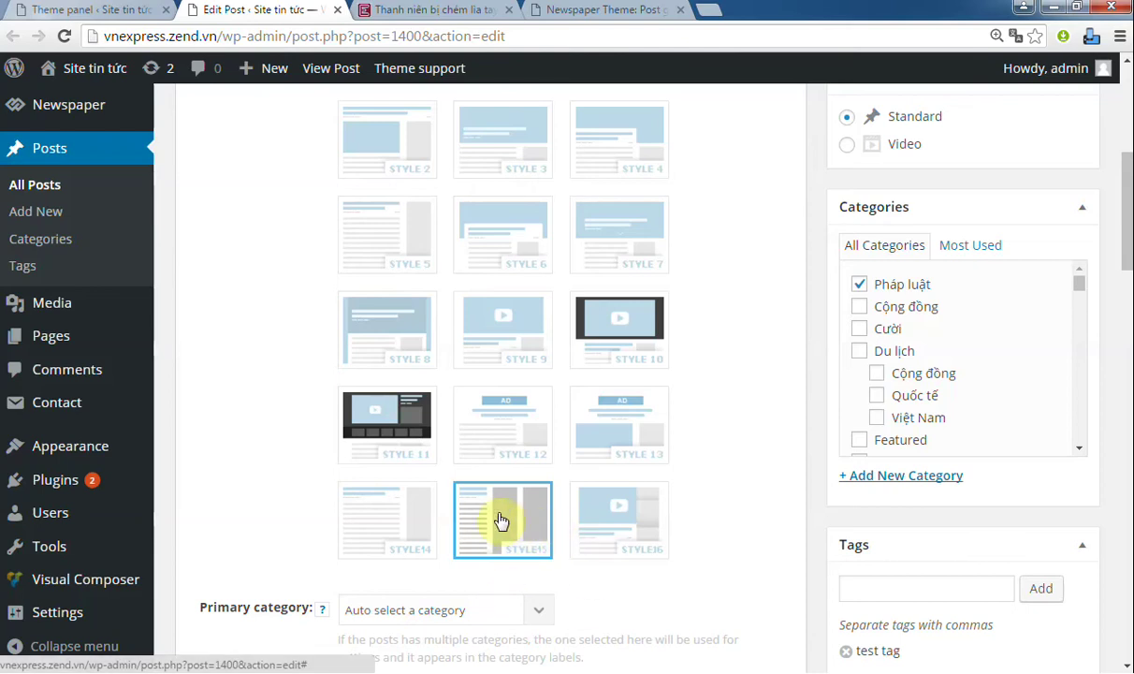
pyautogui.scroll(2, 351, 508)
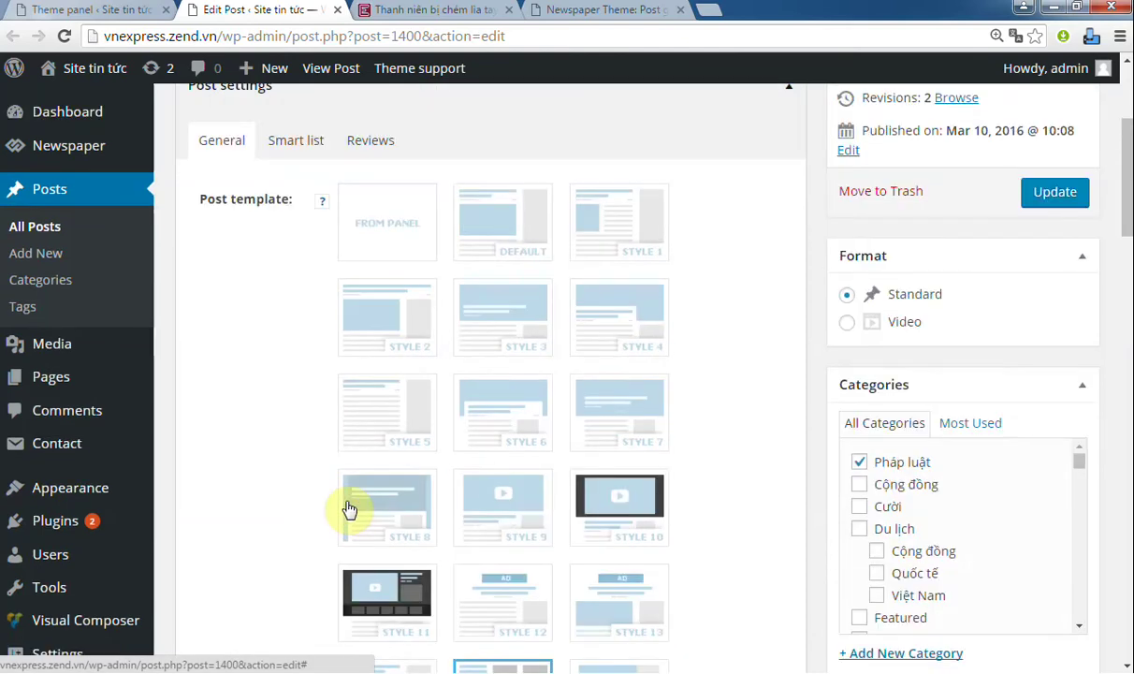
pyautogui.click(507, 236)
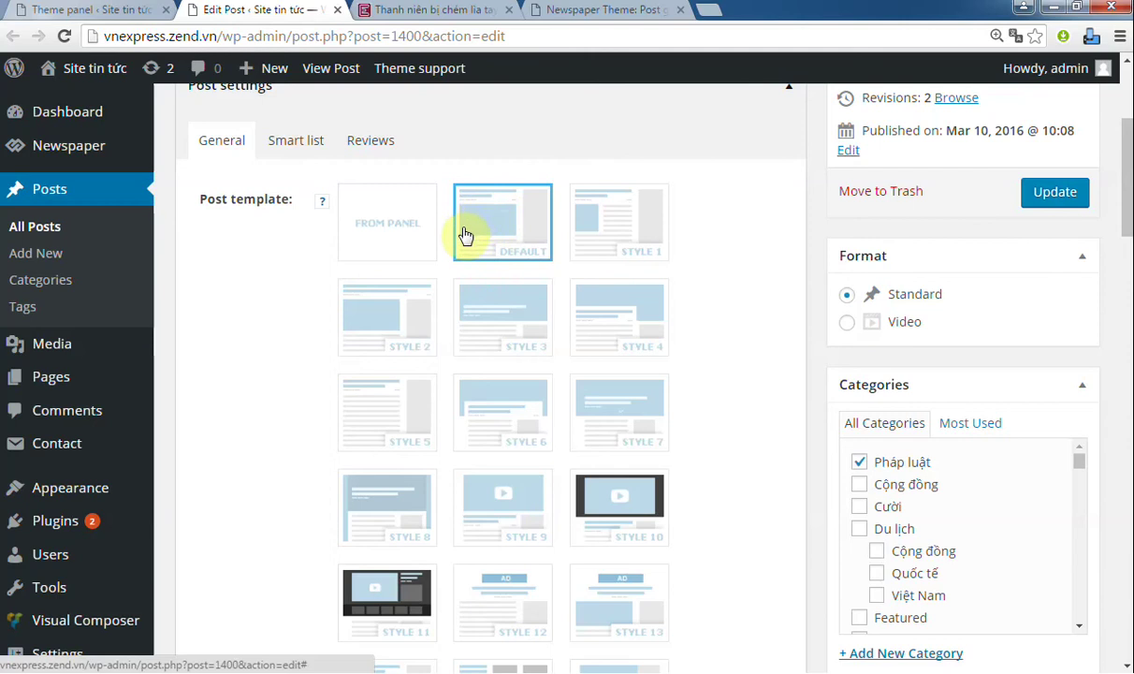
pyautogui.click(1037, 196)
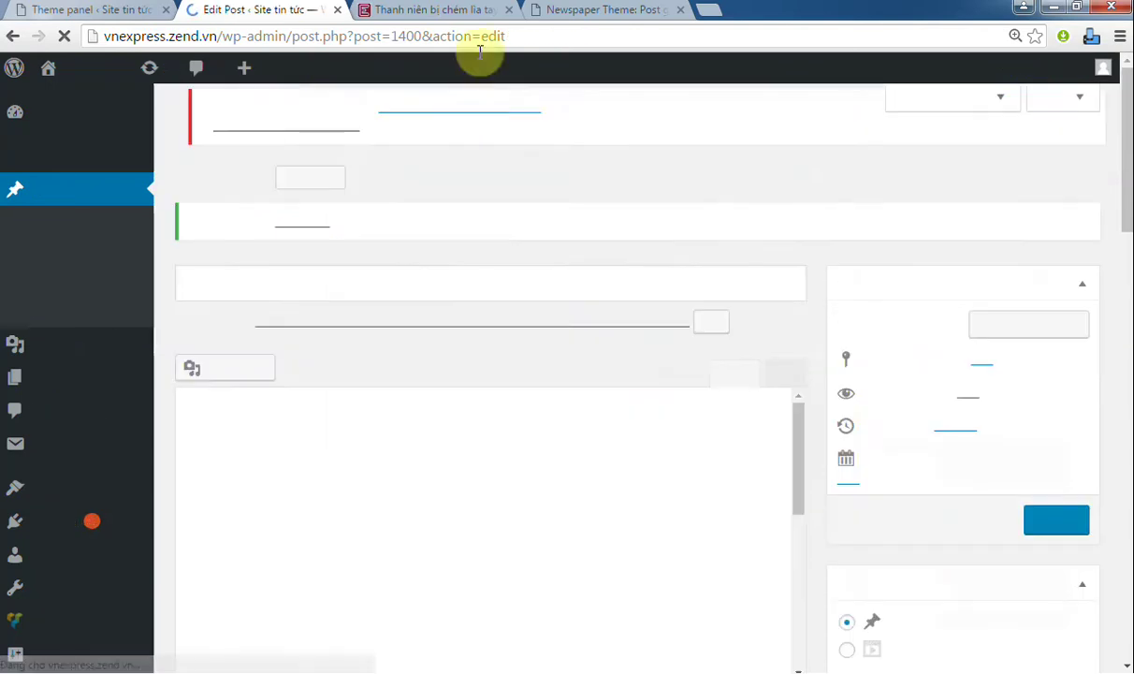
# - Reload the article on the site and check its featured image under the Default template
pyautogui.click(459, 13)
pyautogui.click(66, 36)
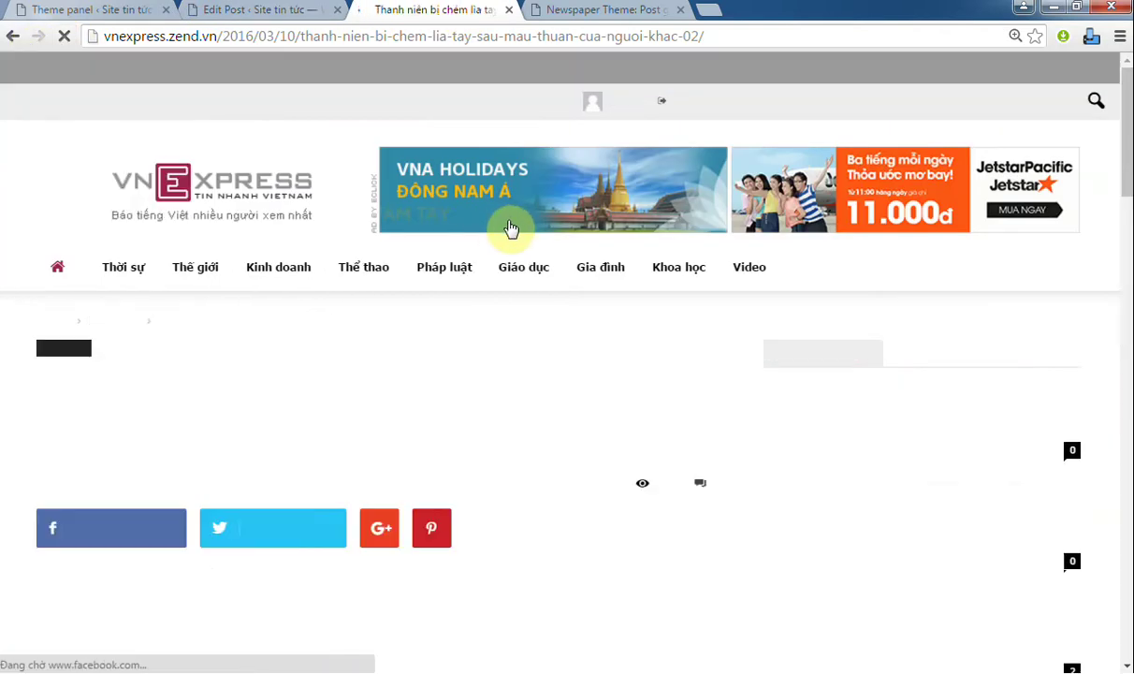
pyautogui.scroll(-2, 507, 236)
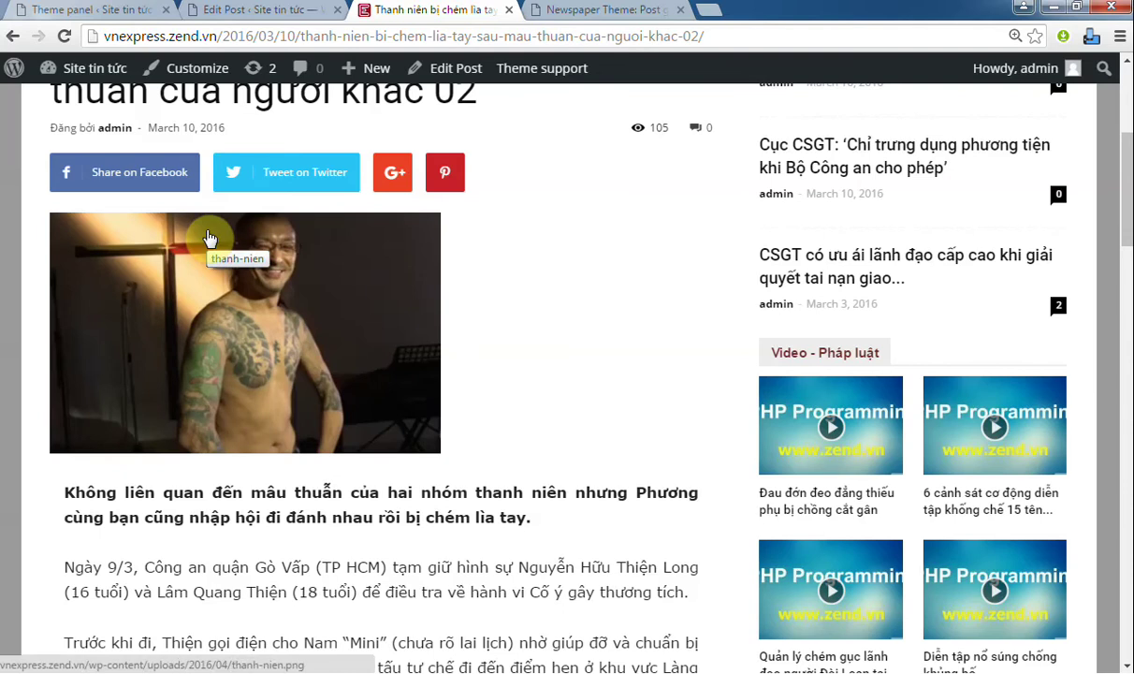
# - Turn off Show featured image in the theme panel and save the settings
pyautogui.click(113, 11)
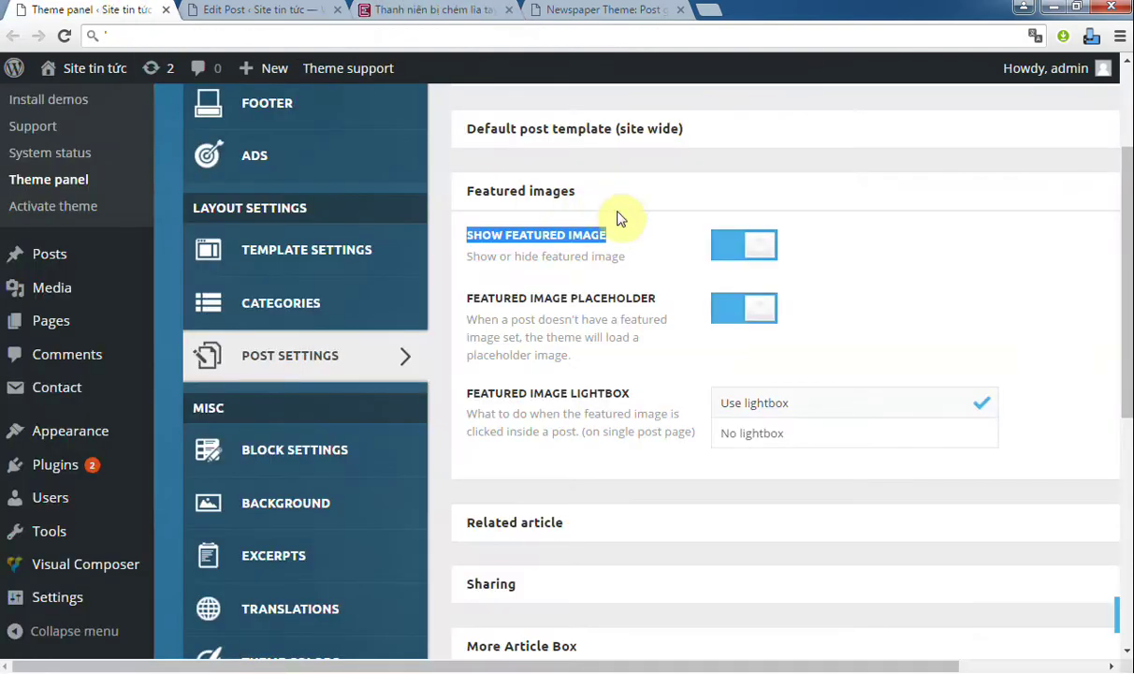
pyautogui.click(571, 283)
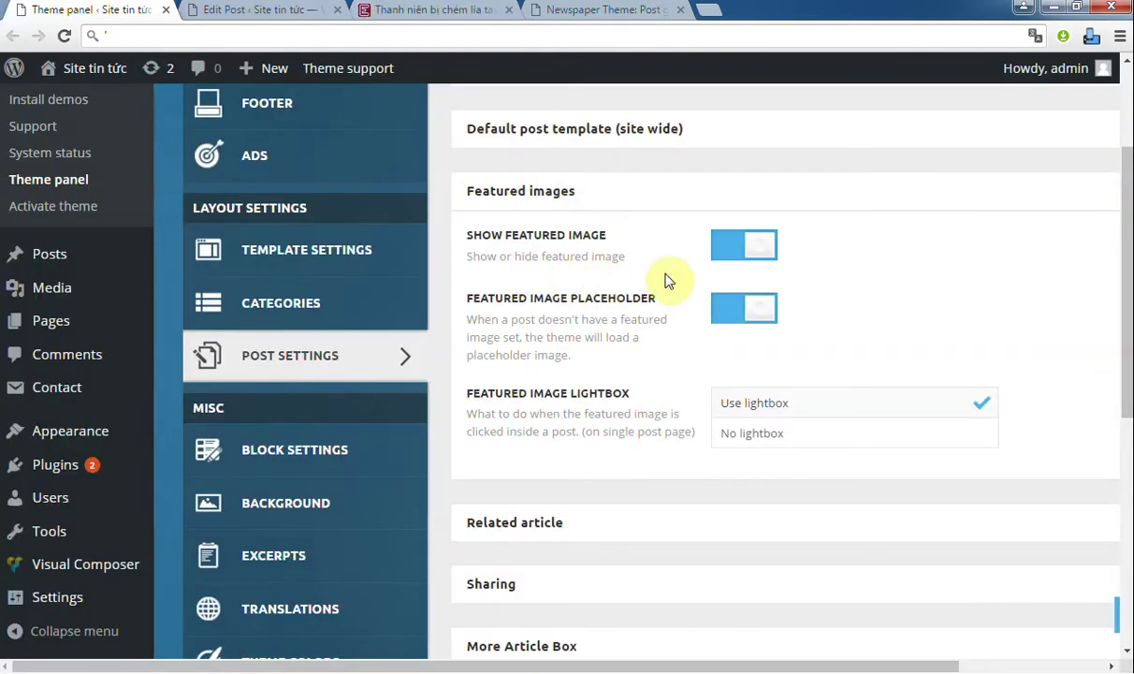
pyautogui.click(737, 247)
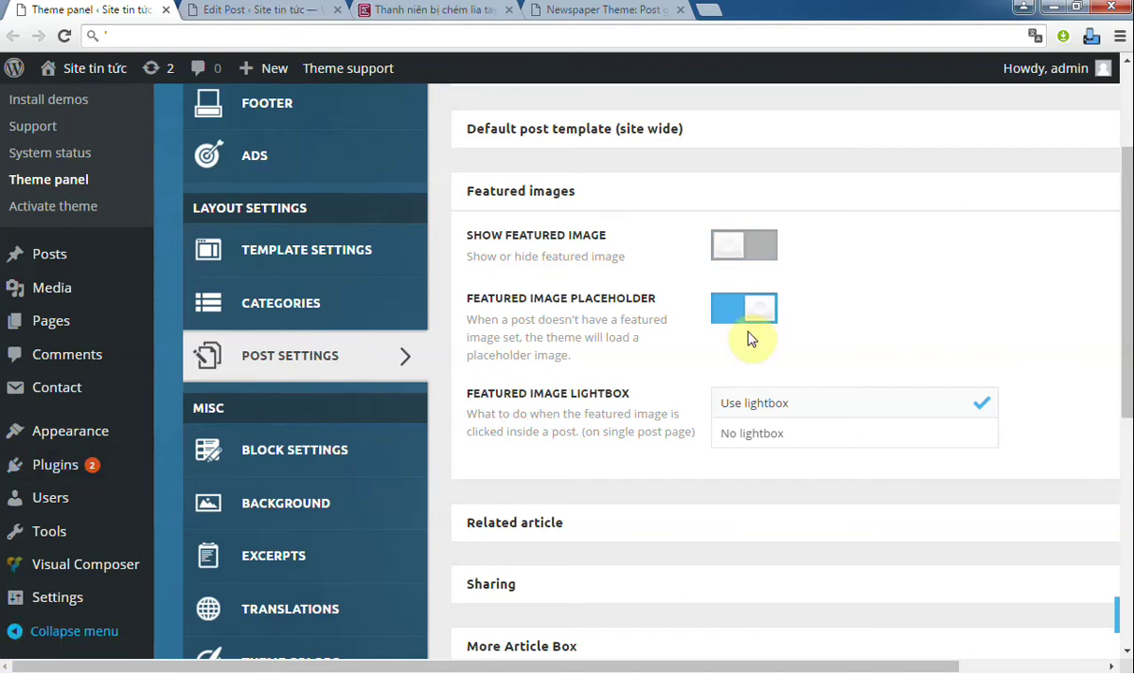
pyautogui.moveTo(468, 236); pyautogui.dragTo(592, 231)
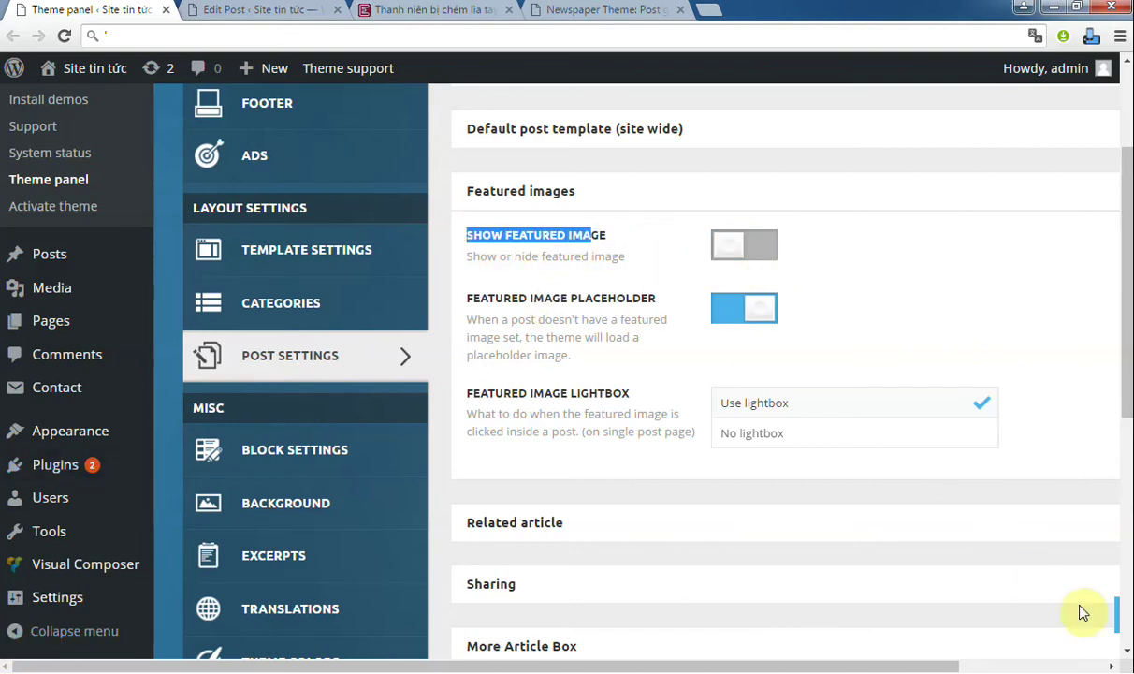
pyautogui.click(1119, 622)
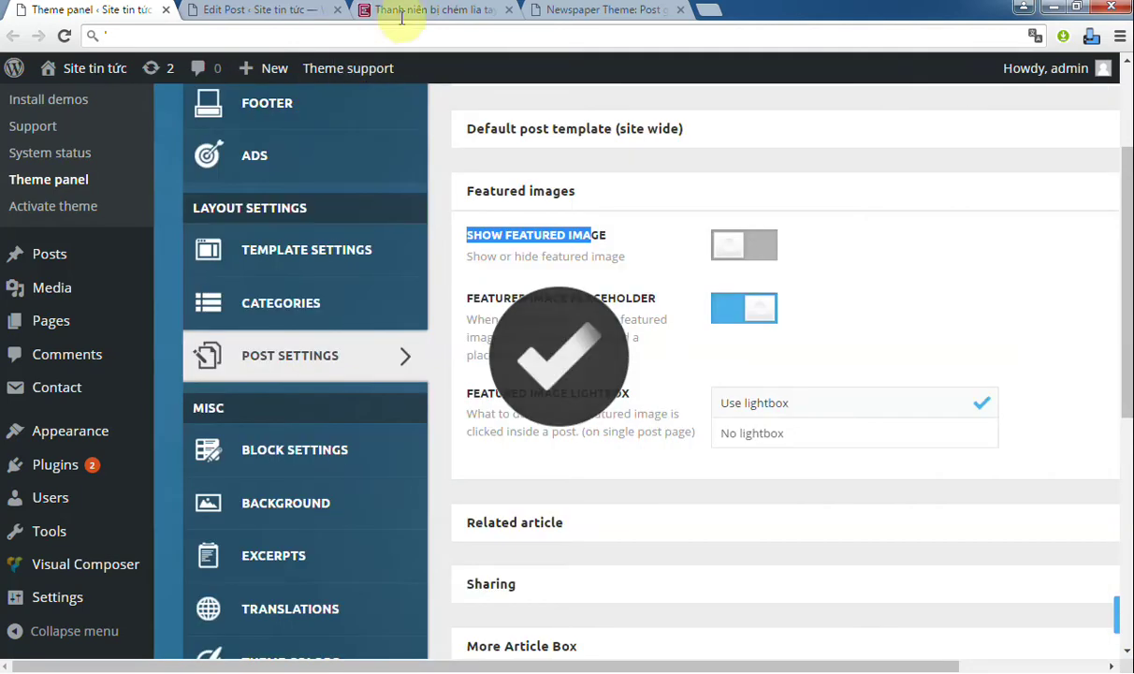
# - Reload the article to check how it displays with Show featured image turned off
pyautogui.click(405, 11)
pyautogui.click(66, 36)
pyautogui.scroll(3, 383, 418)
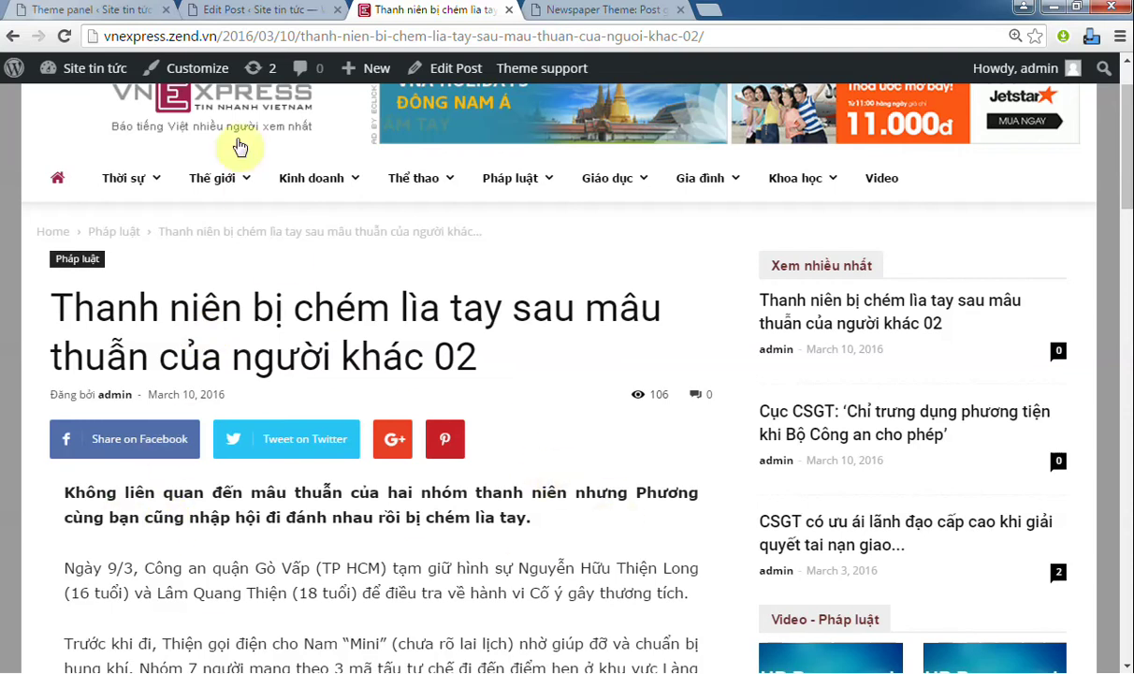
# - Turn Show featured image back on in the theme panel
pyautogui.click(88, 11)
pyautogui.click(486, 237)
pyautogui.moveTo(467, 229); pyautogui.dragTo(699, 235)
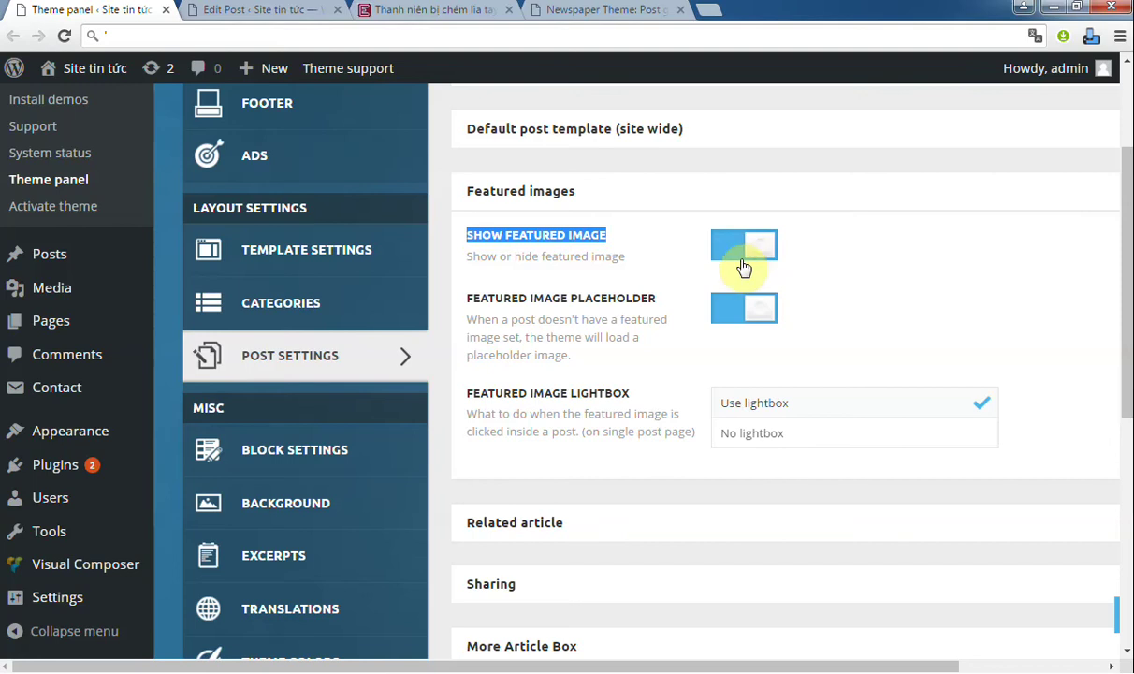
# - Find the Featured image placeholder option and view the first article's thumbnail on the site's home page
pyautogui.moveTo(456, 296); pyautogui.dragTo(652, 301)
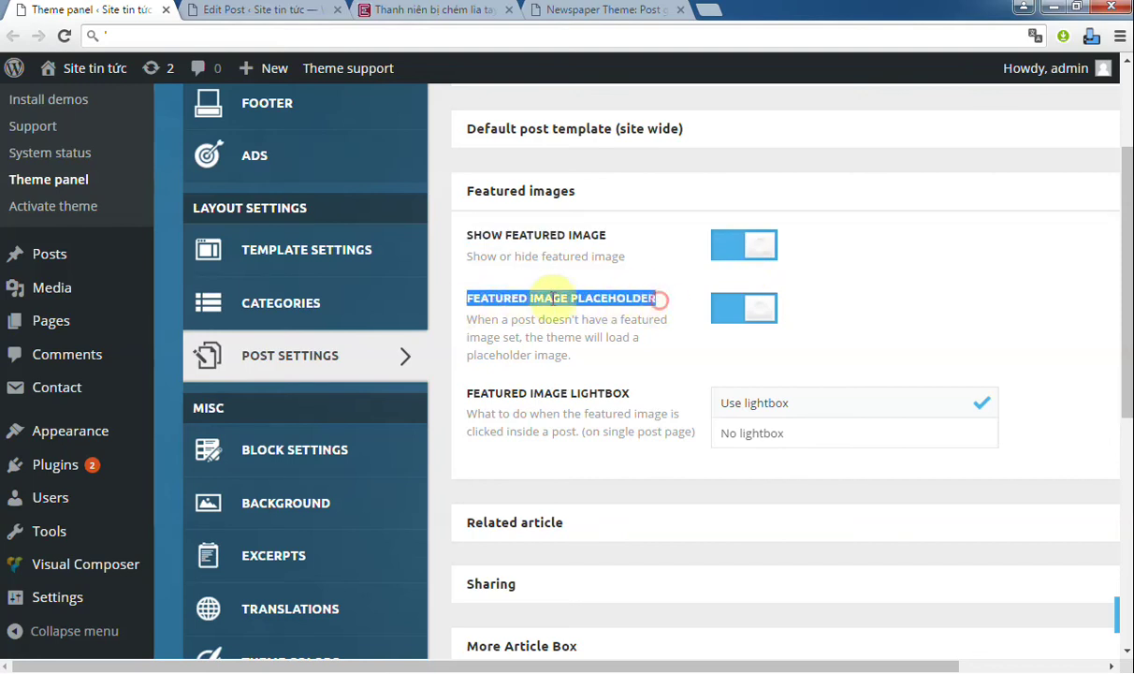
pyautogui.click(405, 18)
pyautogui.click(240, 215)
pyautogui.scroll(-1, 144, 362)
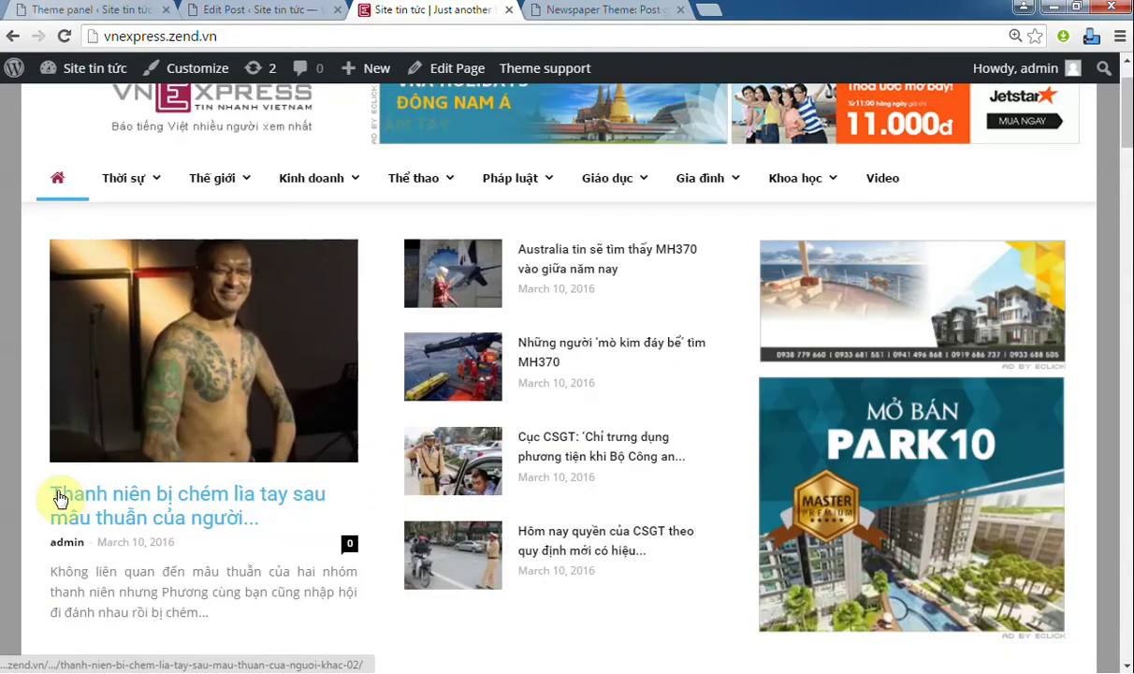
# - Read the Featured image placeholder description in the theme panel and save the settings with both image options enabled
pyautogui.click(121, 14)
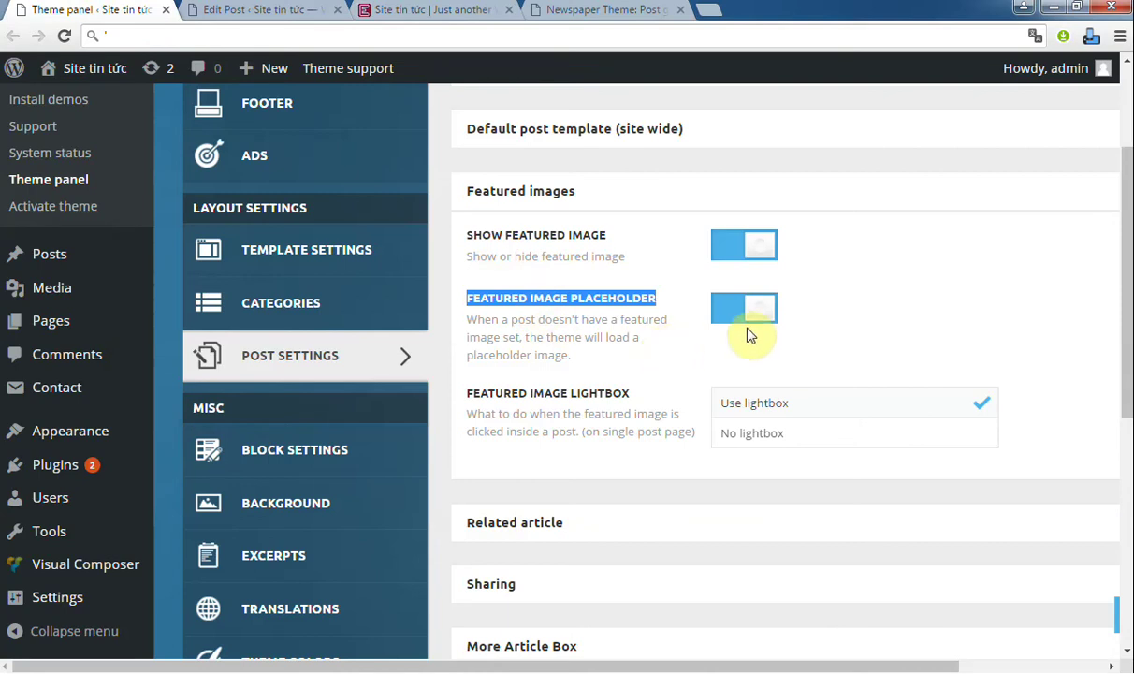
pyautogui.click(613, 333)
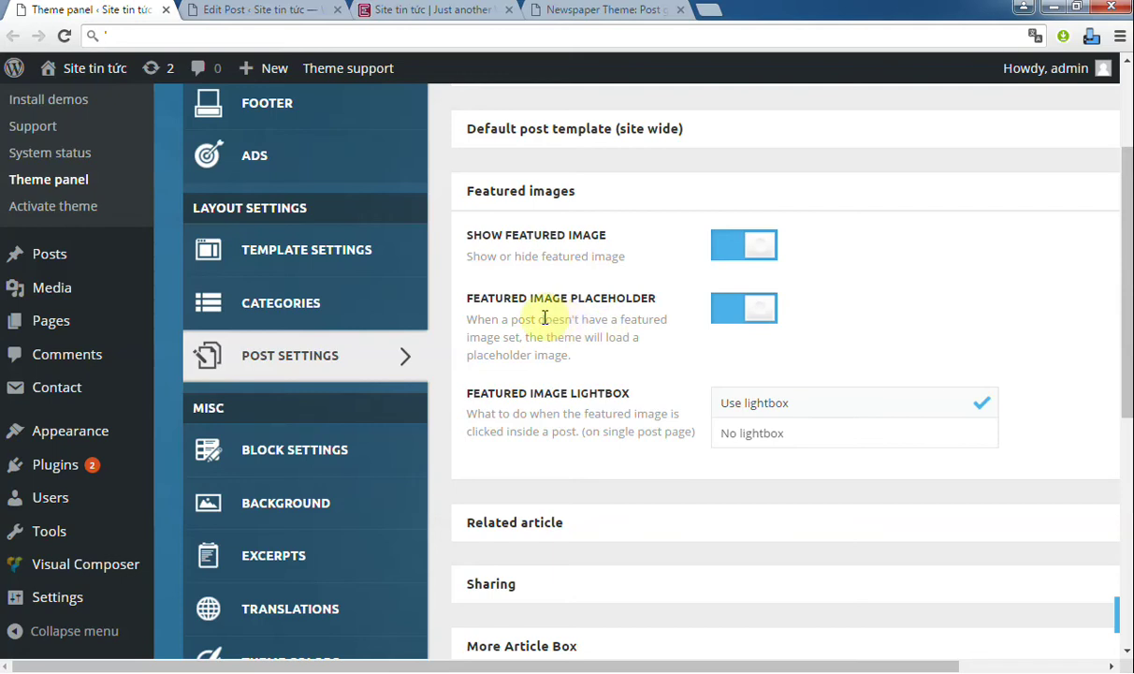
pyautogui.moveTo(622, 321); pyautogui.dragTo(670, 339)
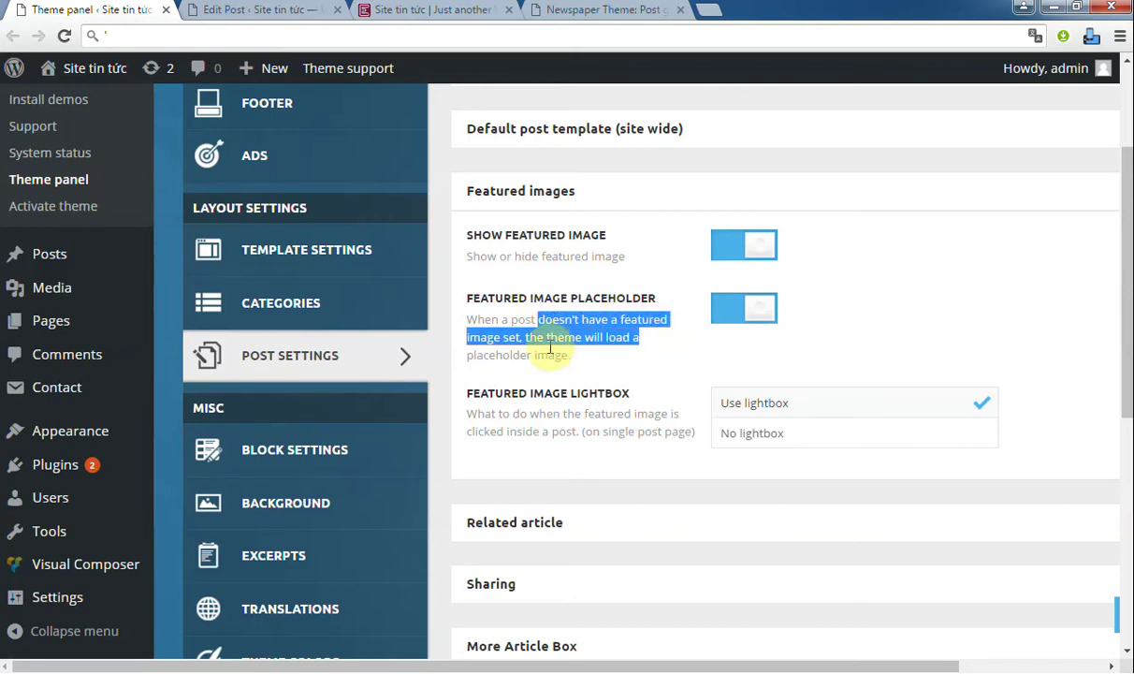
pyautogui.moveTo(571, 358); pyautogui.dragTo(488, 357)
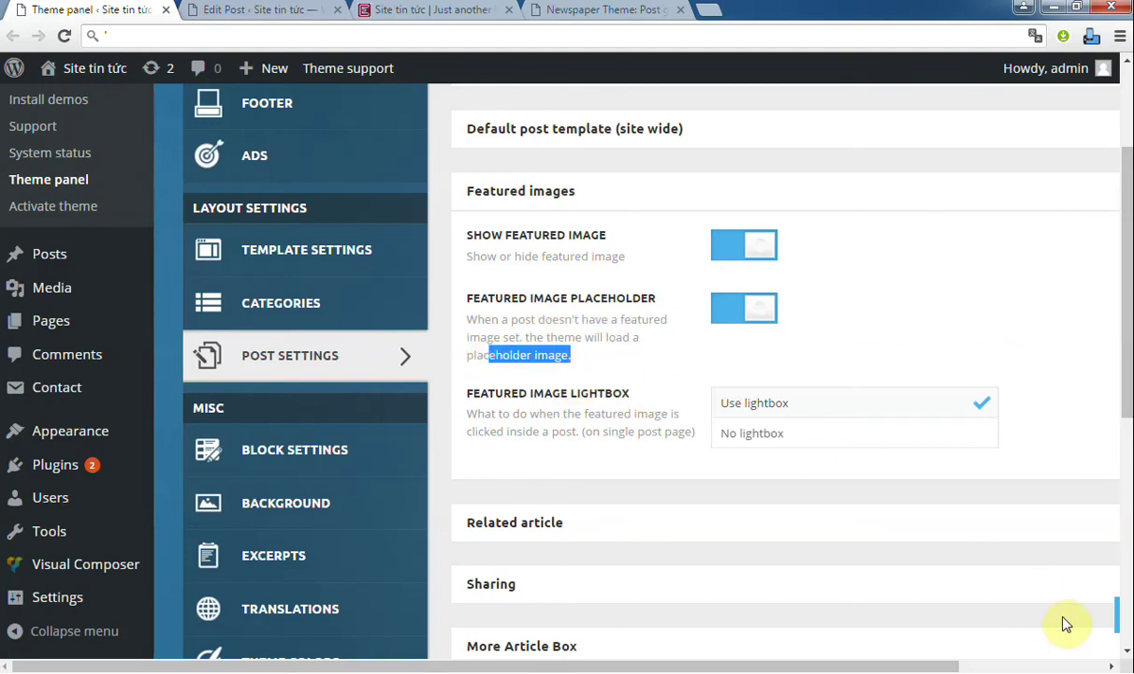
pyautogui.click(1119, 624)
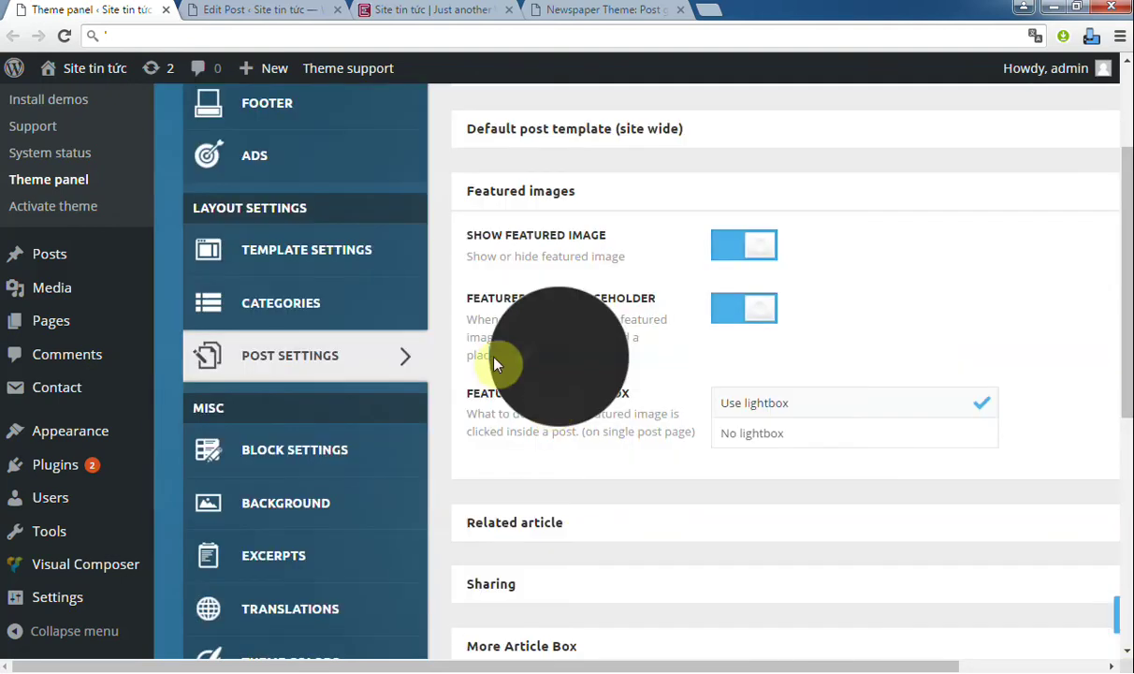
# - Reload the site's home page to view the article thumbnails with the saved theme settings
pyautogui.click(391, 9)
pyautogui.click(383, 32)
pyautogui.press('Return')
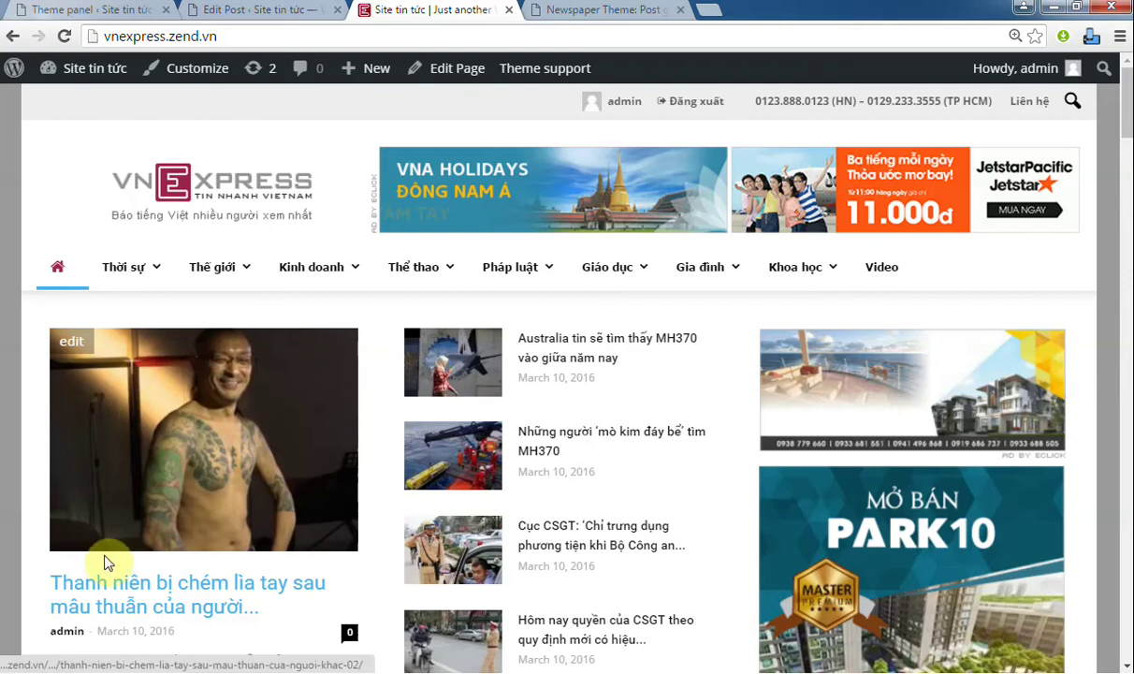
# - View the post's featured image in the media library and close the dialog without changing it
pyautogui.click(257, 12)
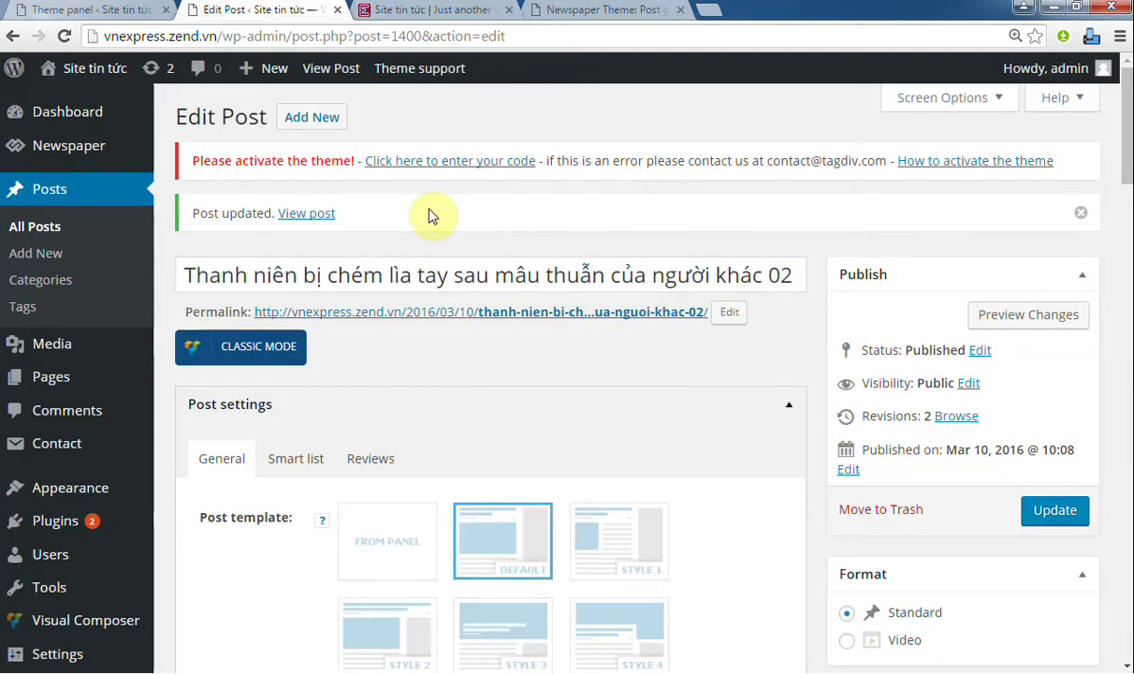
pyautogui.scroll(-10, 433, 216)
pyautogui.click(838, 450)
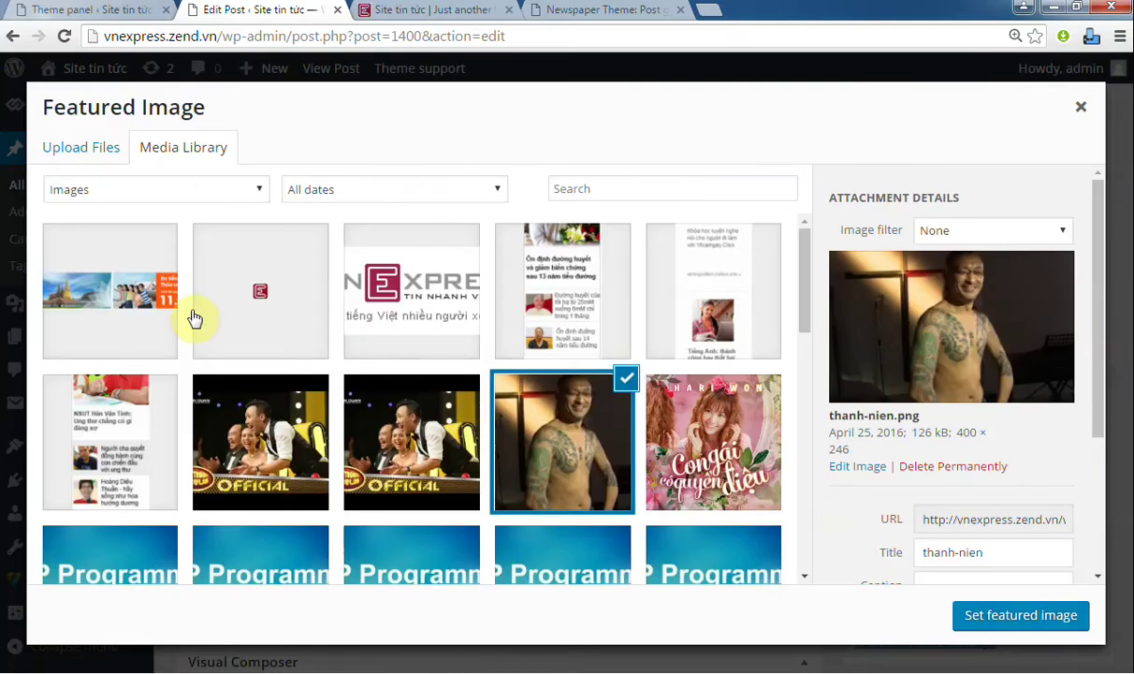
pyautogui.scroll(-2, 681, 324)
pyautogui.click(1080, 106)
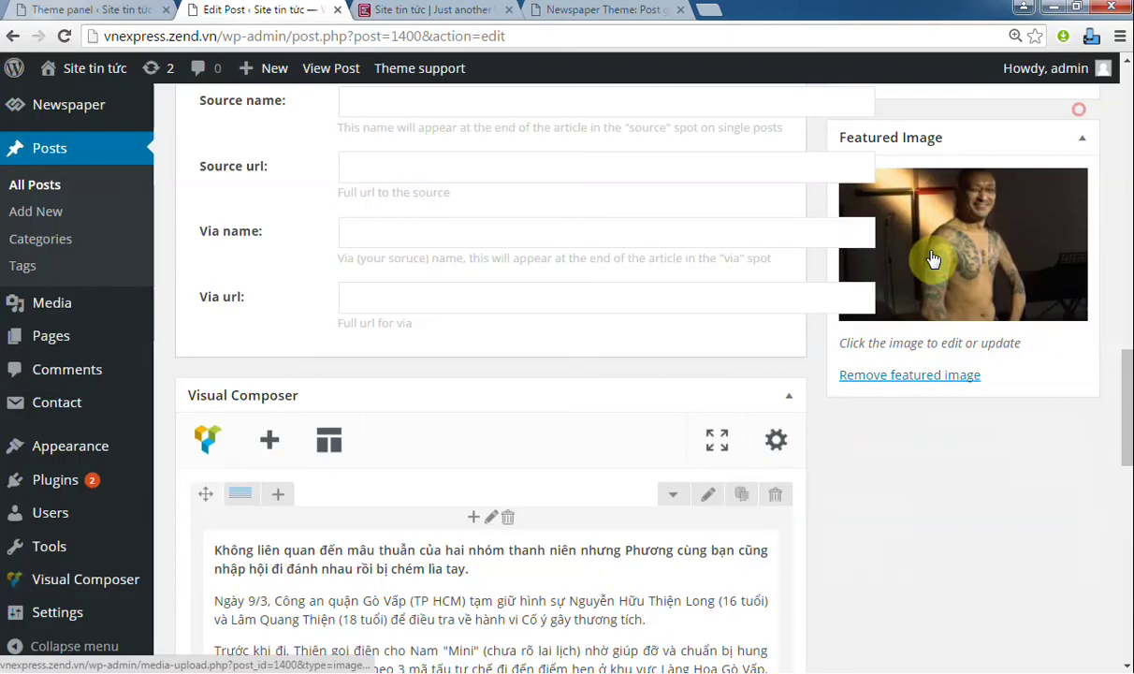
# - Remove the featured image from the post and update the post
pyautogui.click(870, 377)
pyautogui.scroll(10, 861, 494)
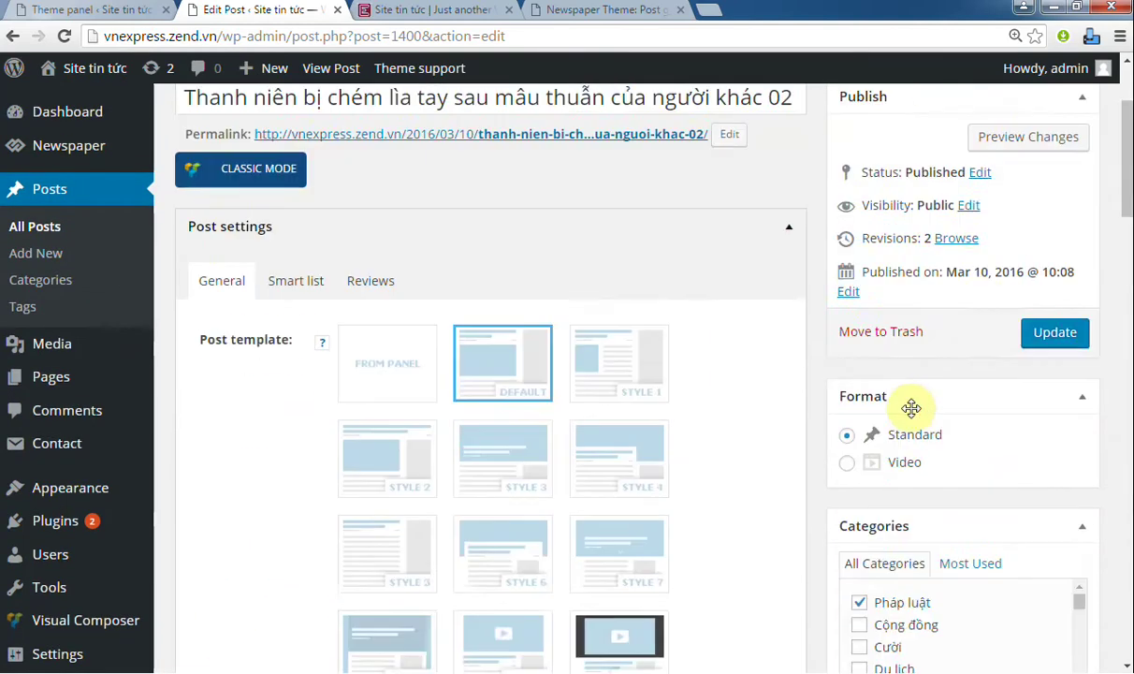
pyautogui.scroll(1, 911, 408)
pyautogui.click(1029, 423)
# - Reload the home page to check the placeholder for the article without a featured image
pyautogui.click(426, 11)
pyautogui.click(423, 34)
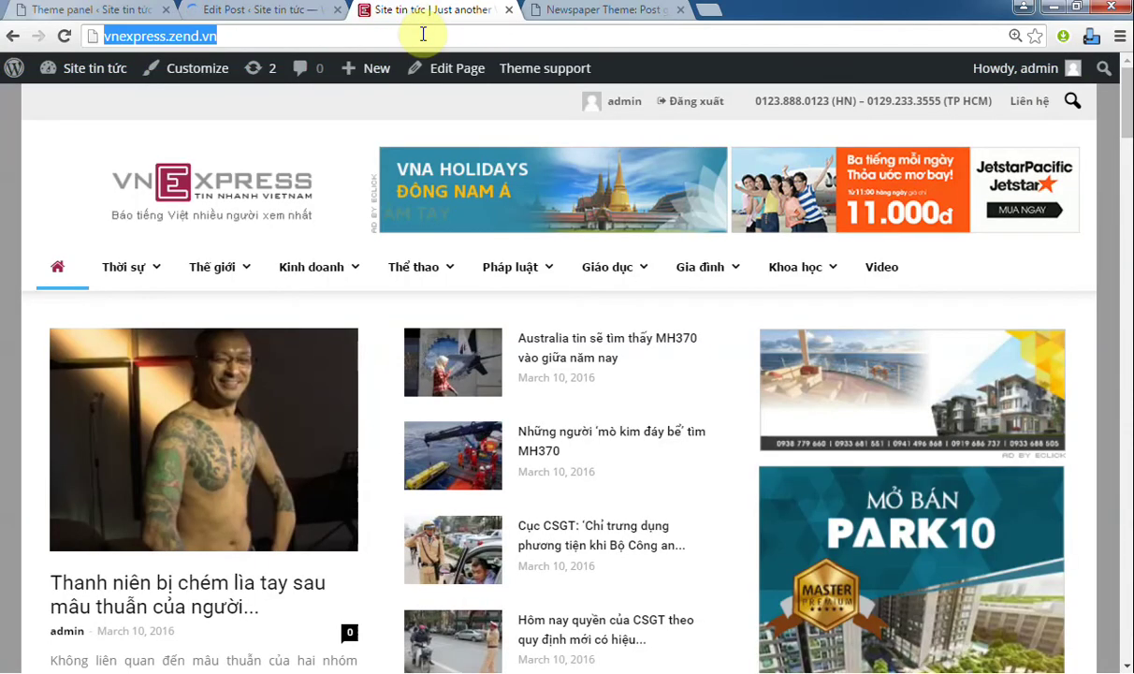
pyautogui.press('Return')
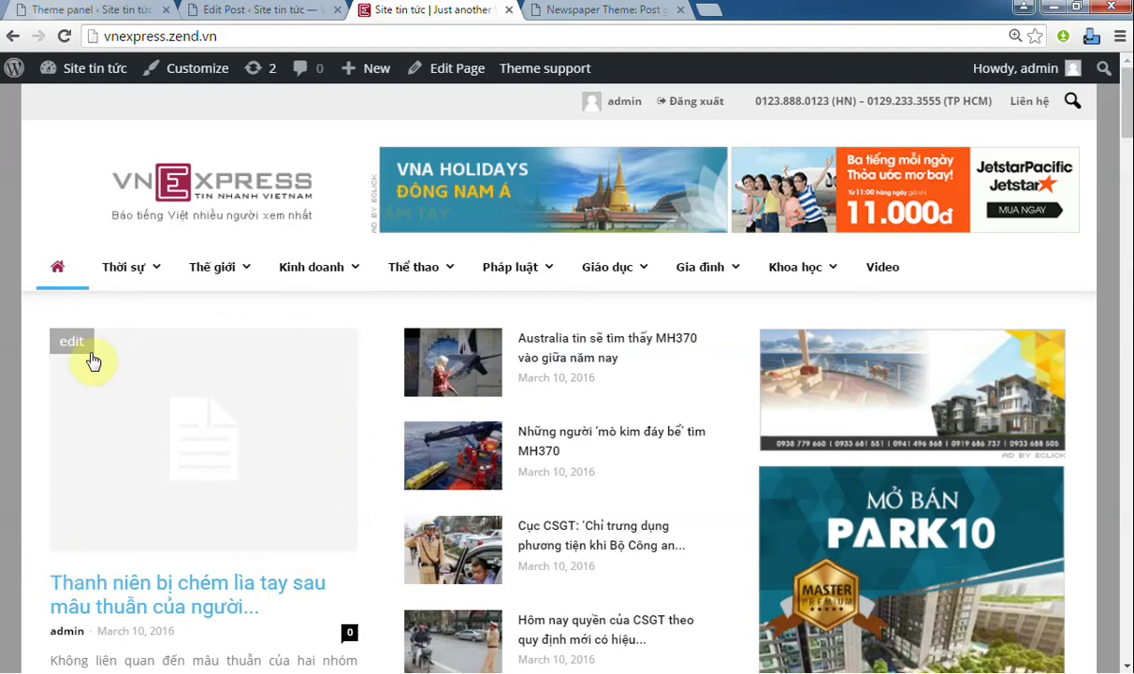
# - Turn off the featured image placeholder in the theme's post settings and save the settings
pyautogui.click(73, 9)
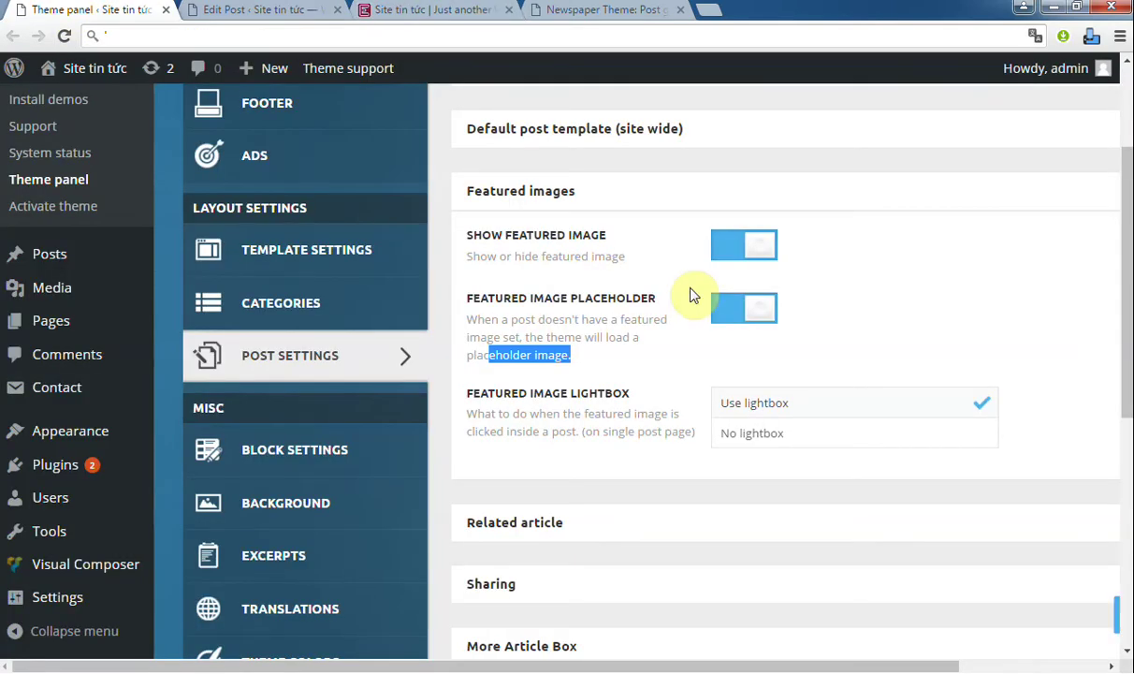
pyautogui.click(733, 309)
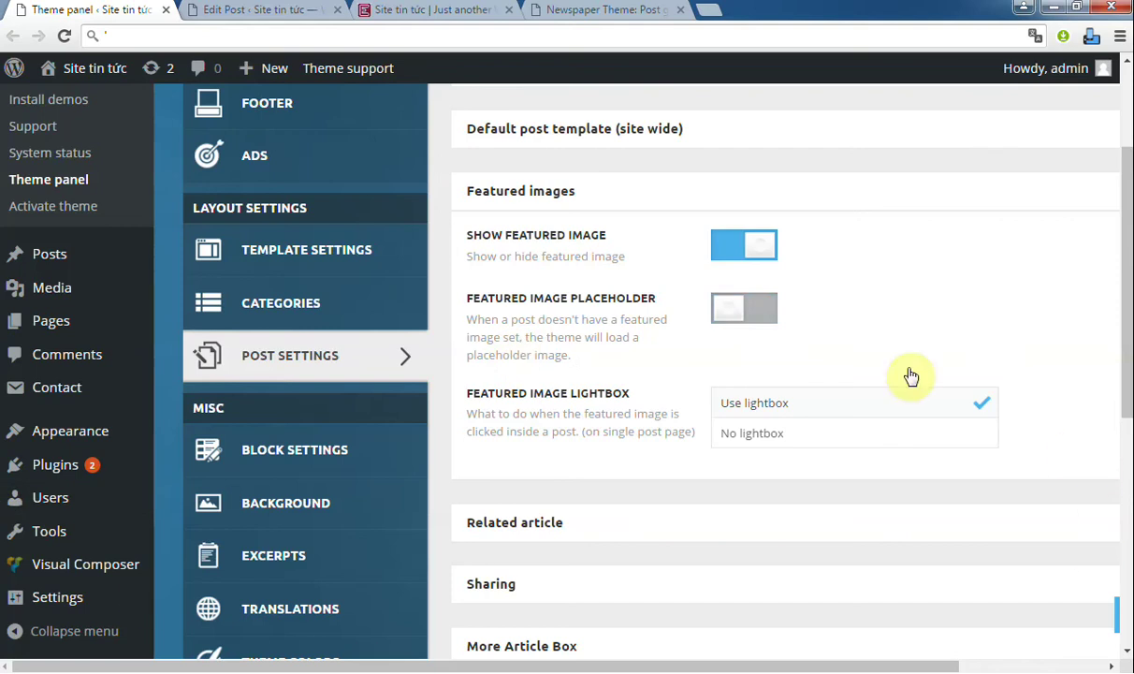
pyautogui.moveTo(489, 304); pyautogui.dragTo(580, 302)
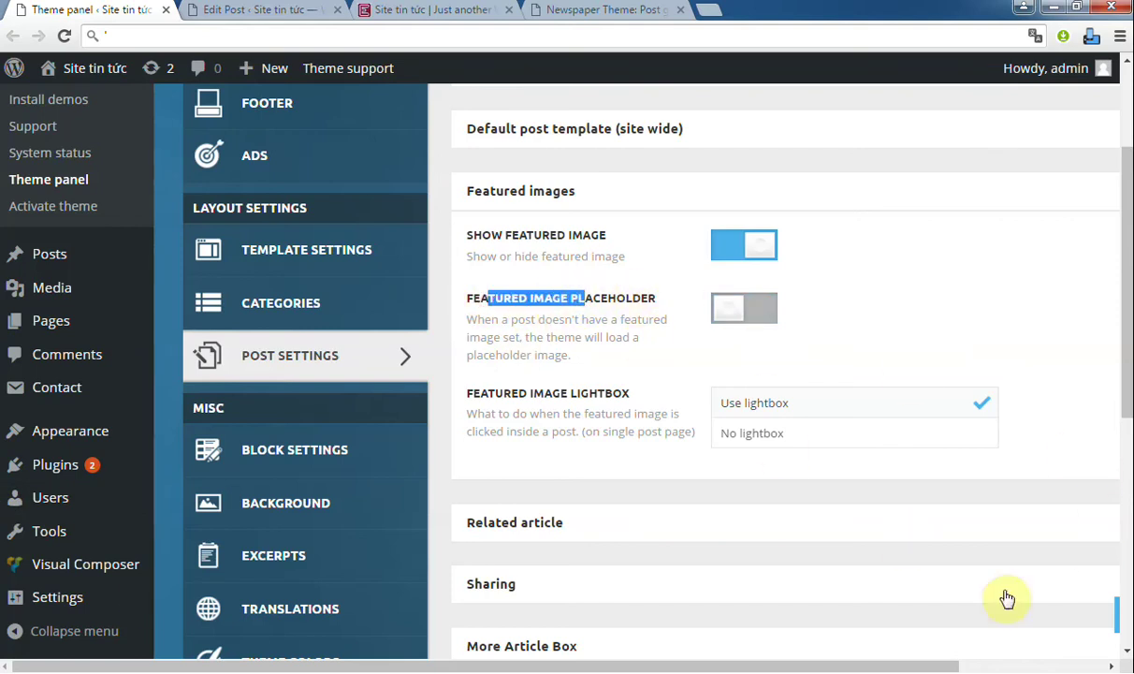
pyautogui.click(1120, 618)
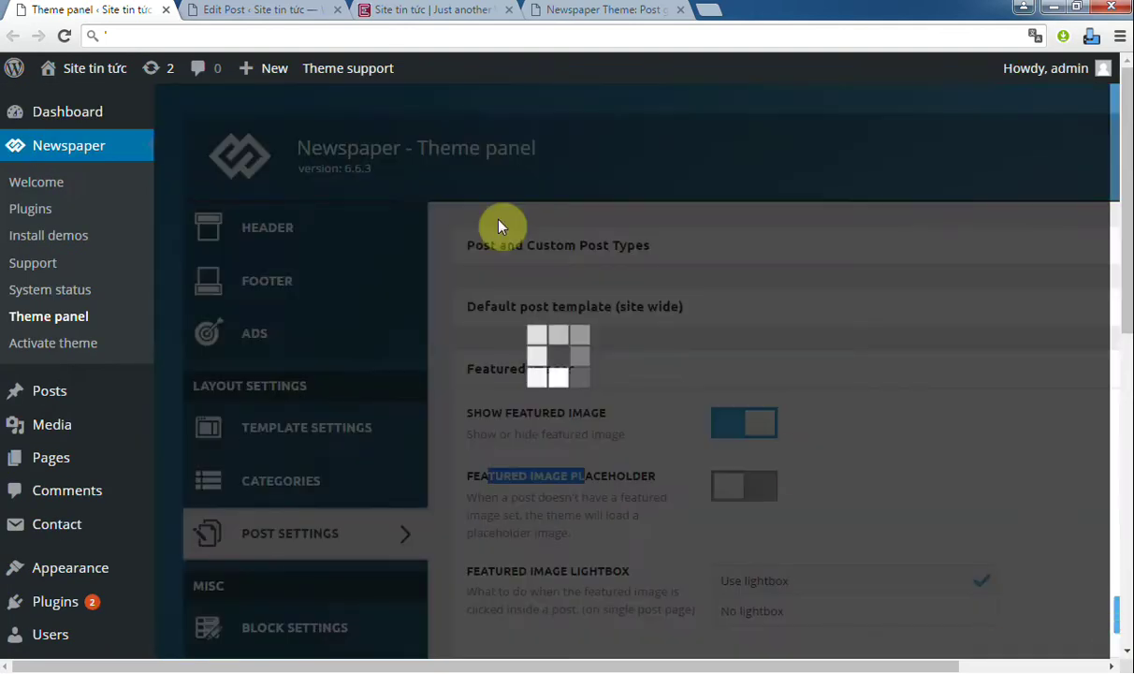
# - Reload the home page to check how the article without a featured image is shown
pyautogui.click(280, 11)
pyautogui.click(393, 10)
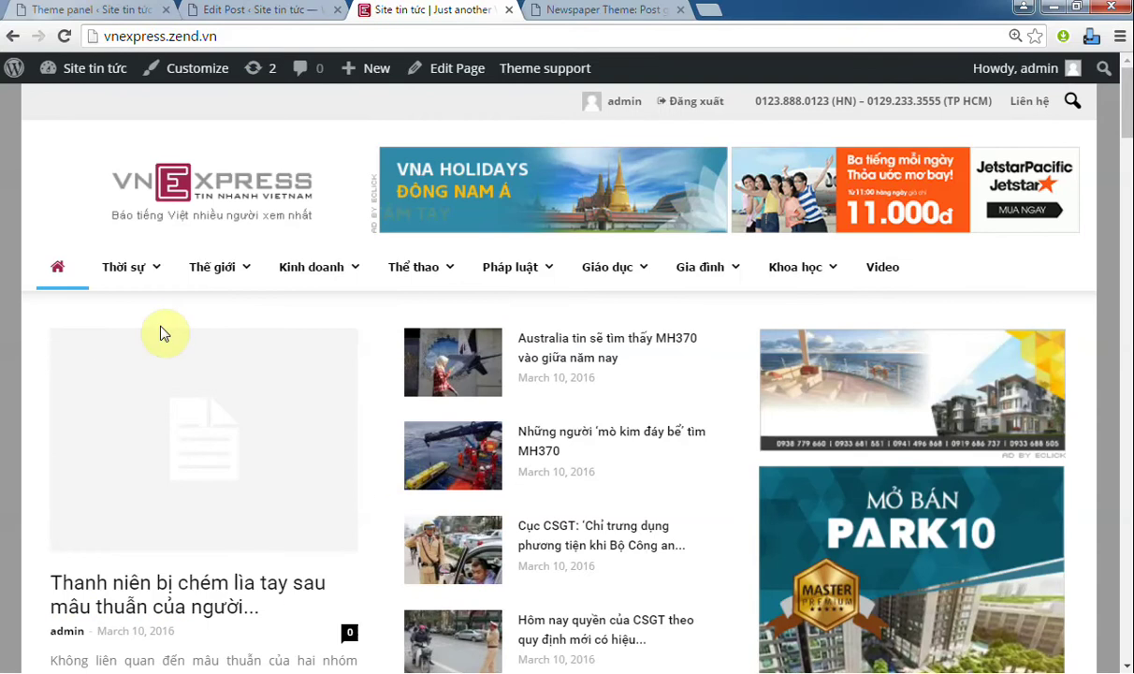
pyautogui.click(238, 31)
pyautogui.press('Return')
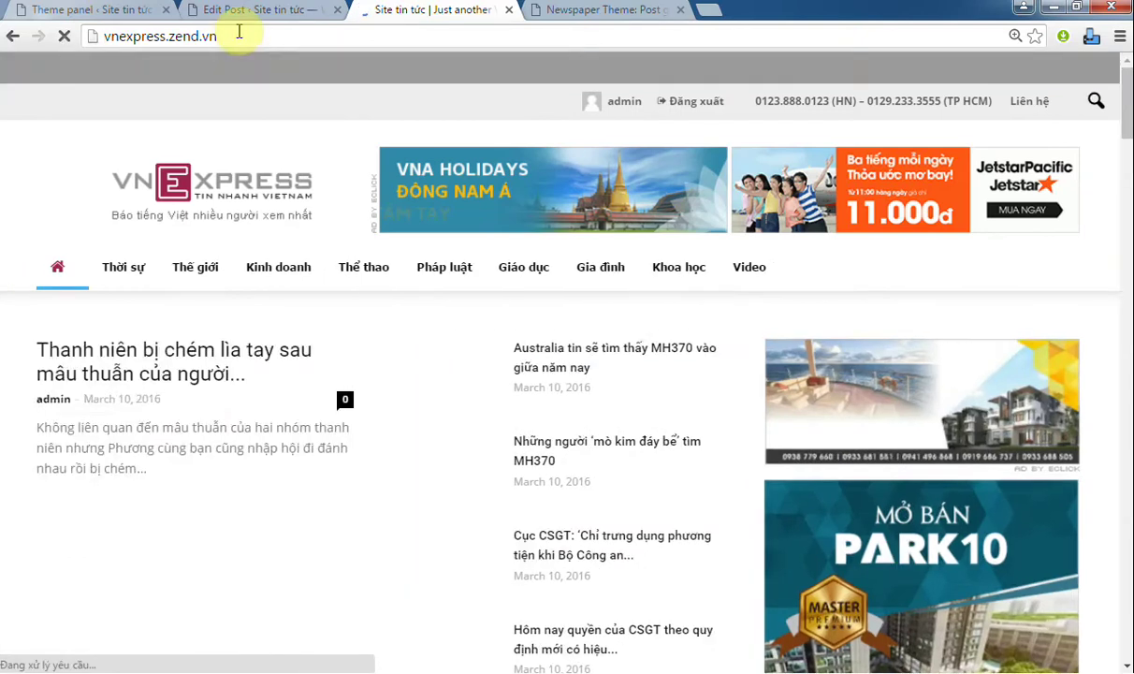
pyautogui.scroll(-1, 196, 259)
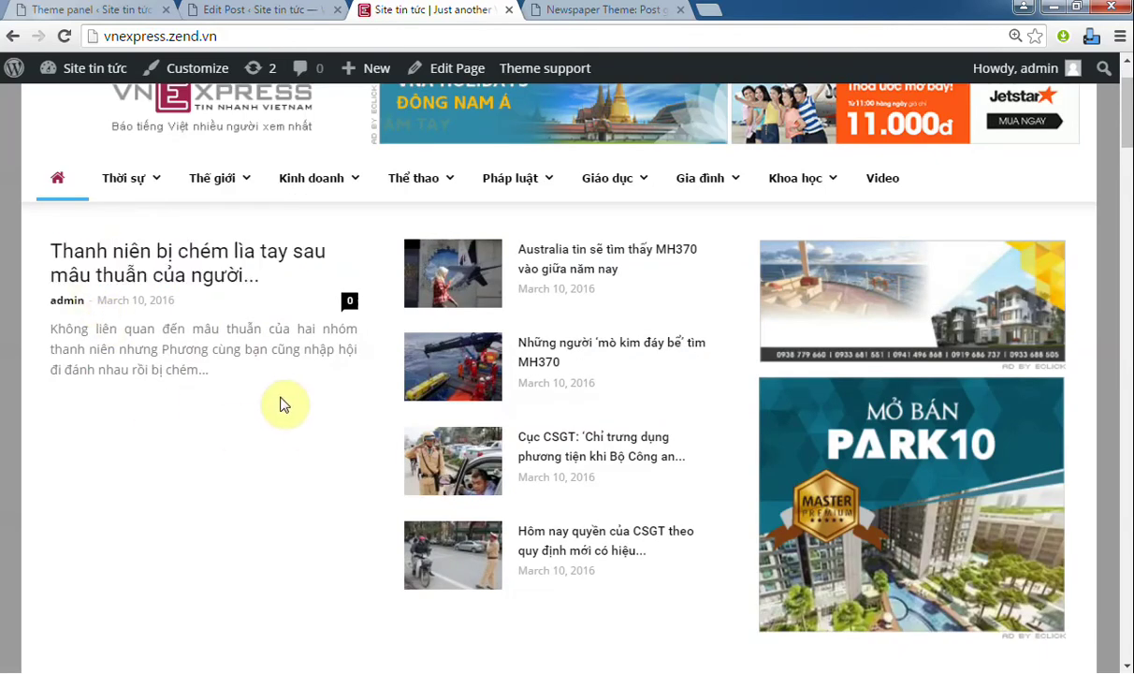
# - Set thanh-nien.png as the post's featured image, update the post and check it on the home page
pyautogui.click(231, 11)
pyautogui.scroll(-5, 754, 250)
pyautogui.scroll(-3, 758, 253)
pyautogui.click(901, 449)
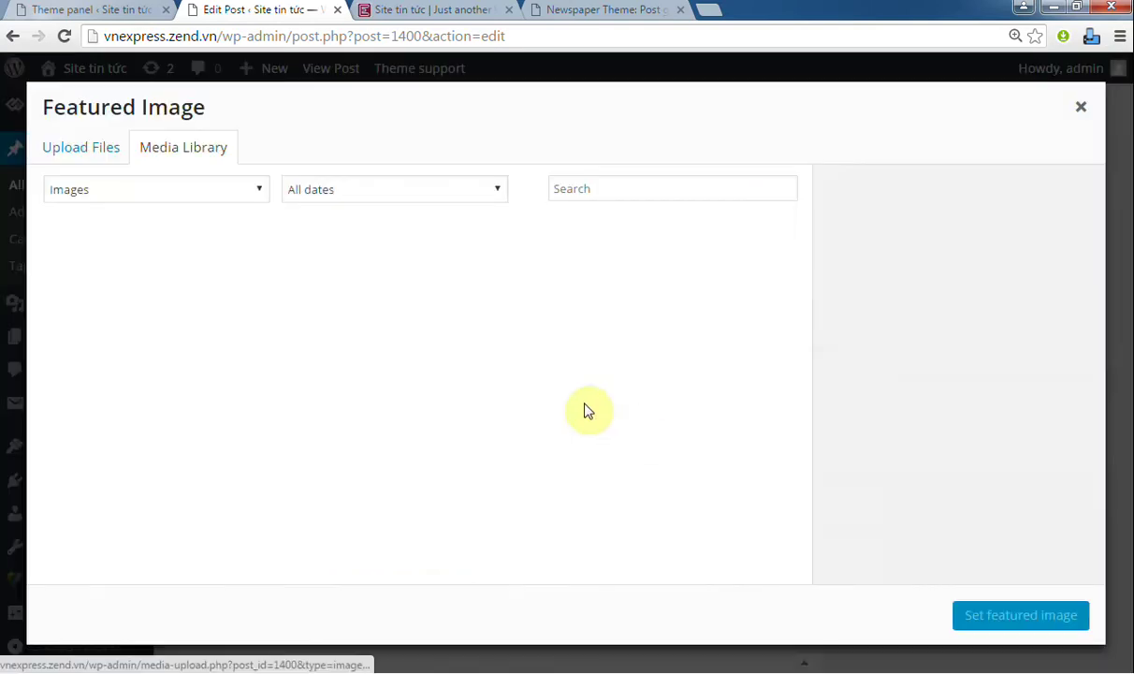
pyautogui.click(564, 442)
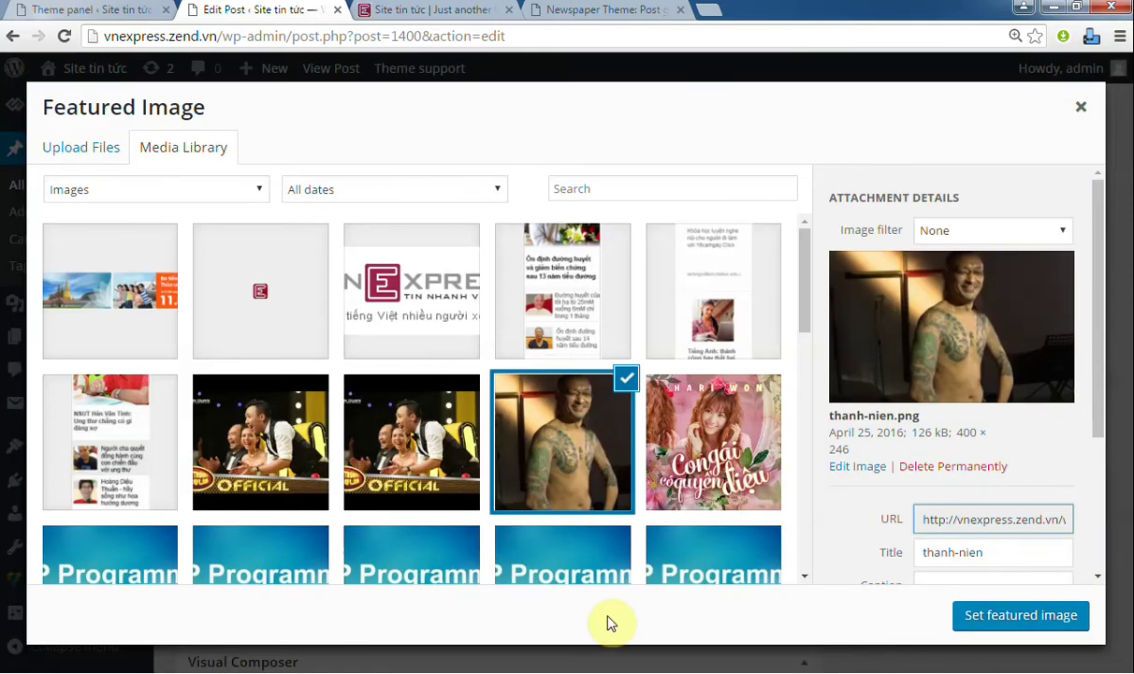
pyautogui.click(996, 625)
pyautogui.scroll(6, 1000, 589)
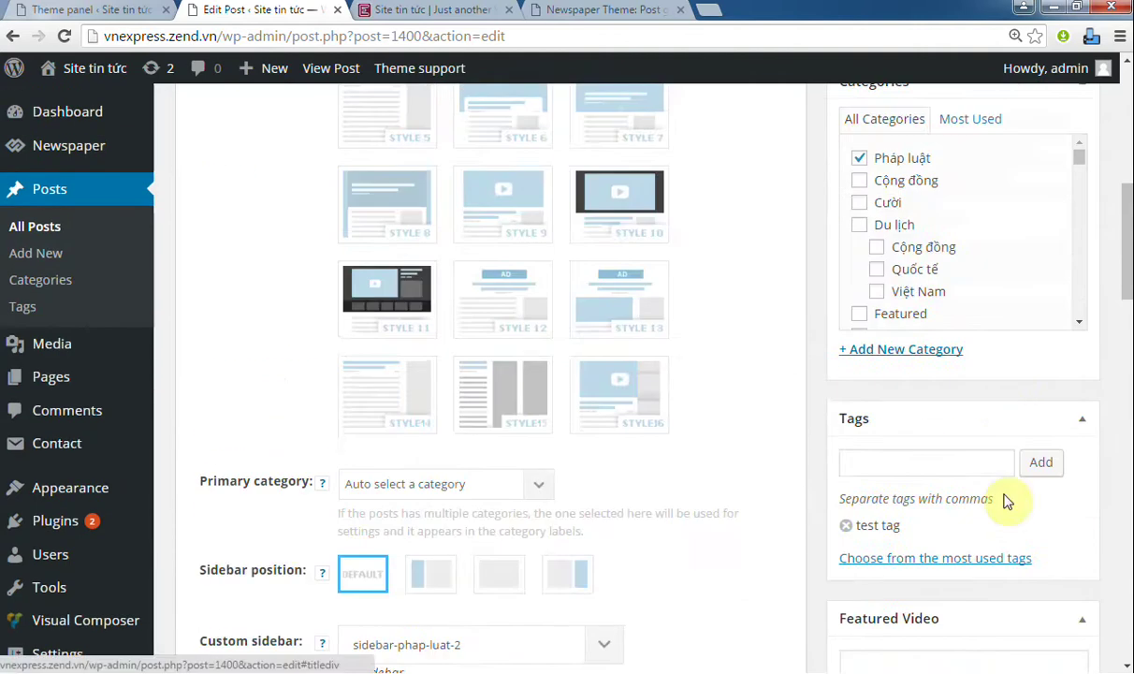
pyautogui.scroll(8, 1016, 402)
pyautogui.click(1054, 513)
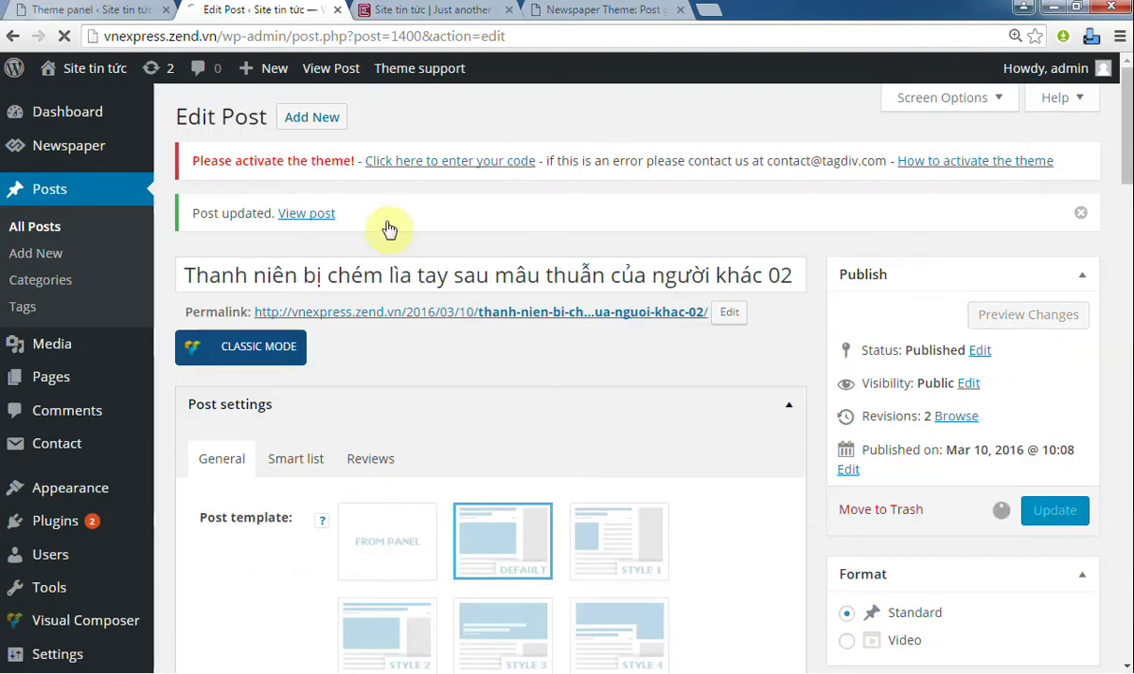
pyautogui.click(430, 11)
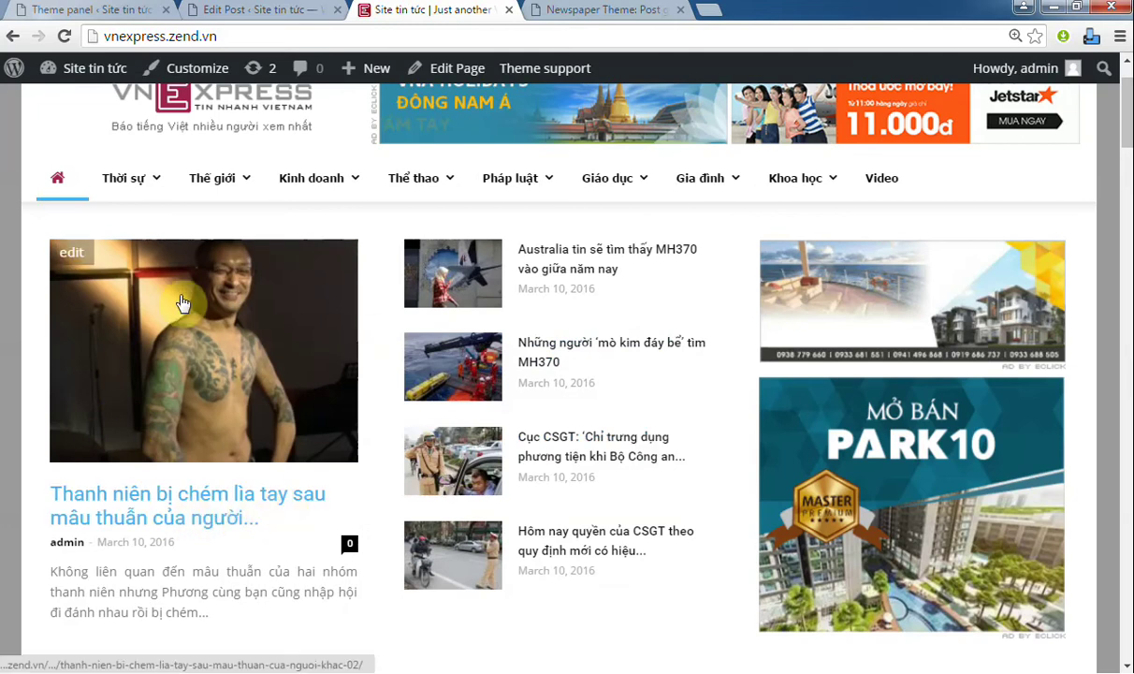
# - Turn on the featured image placeholder, review the featured image lightbox description and save the theme settings
pyautogui.click(74, 12)
pyautogui.scroll(-1, 765, 375)
pyautogui.click(758, 403)
pyautogui.scroll(-1, 617, 393)
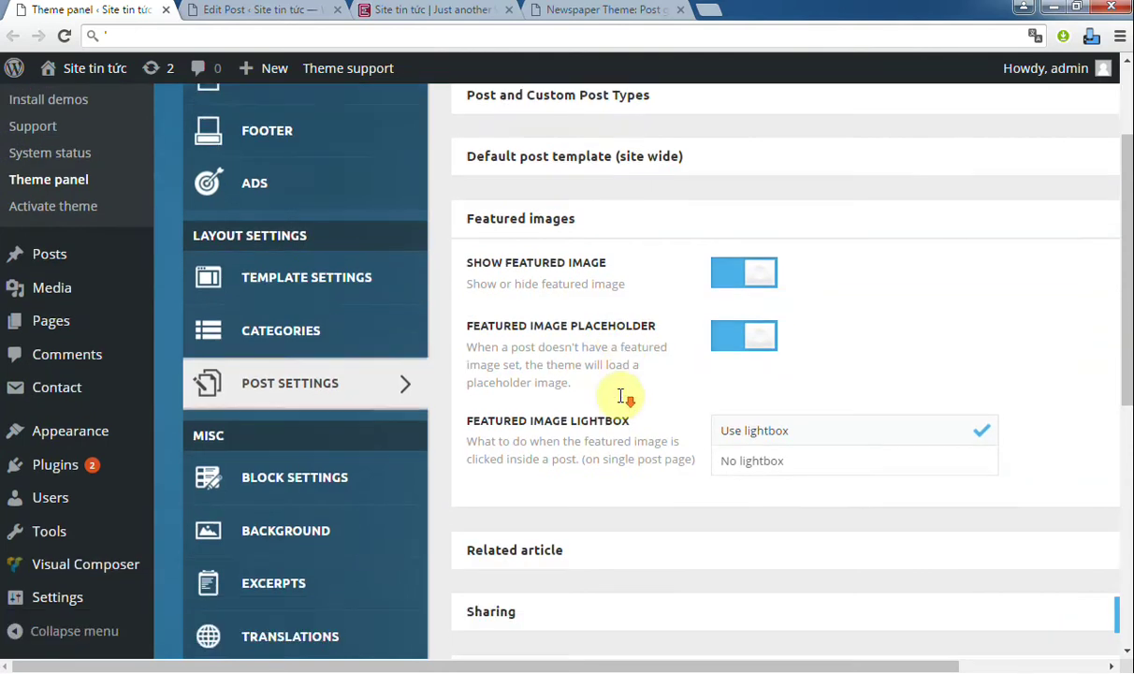
pyautogui.moveTo(496, 393); pyautogui.dragTo(568, 400)
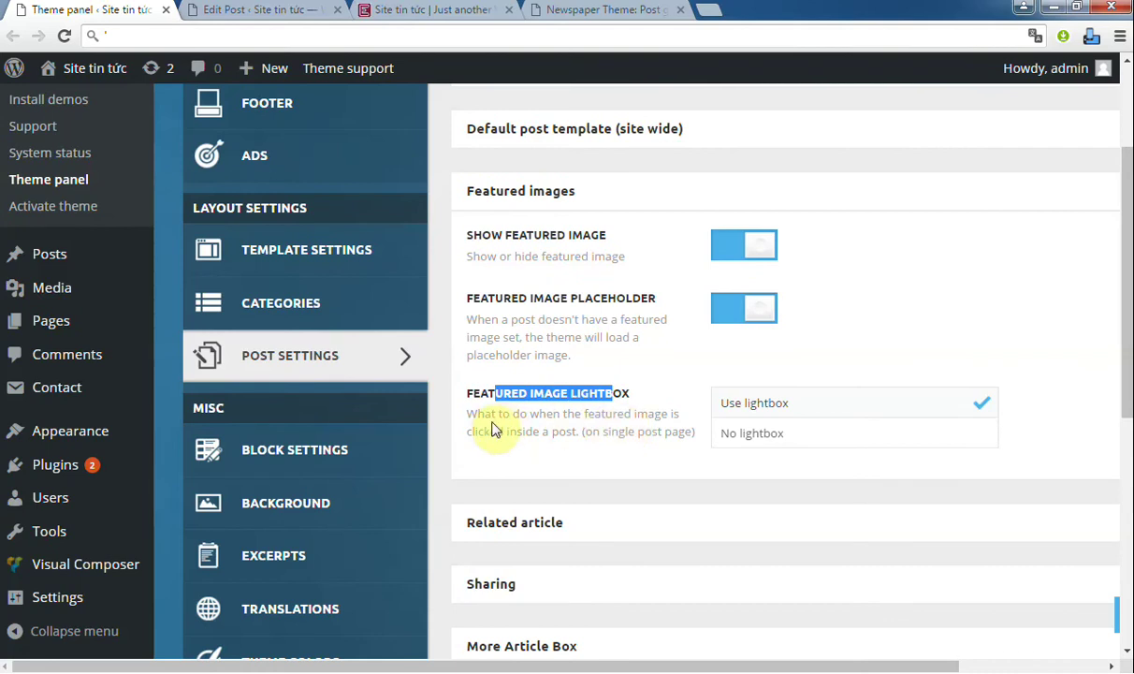
pyautogui.moveTo(496, 432); pyautogui.dragTo(609, 427)
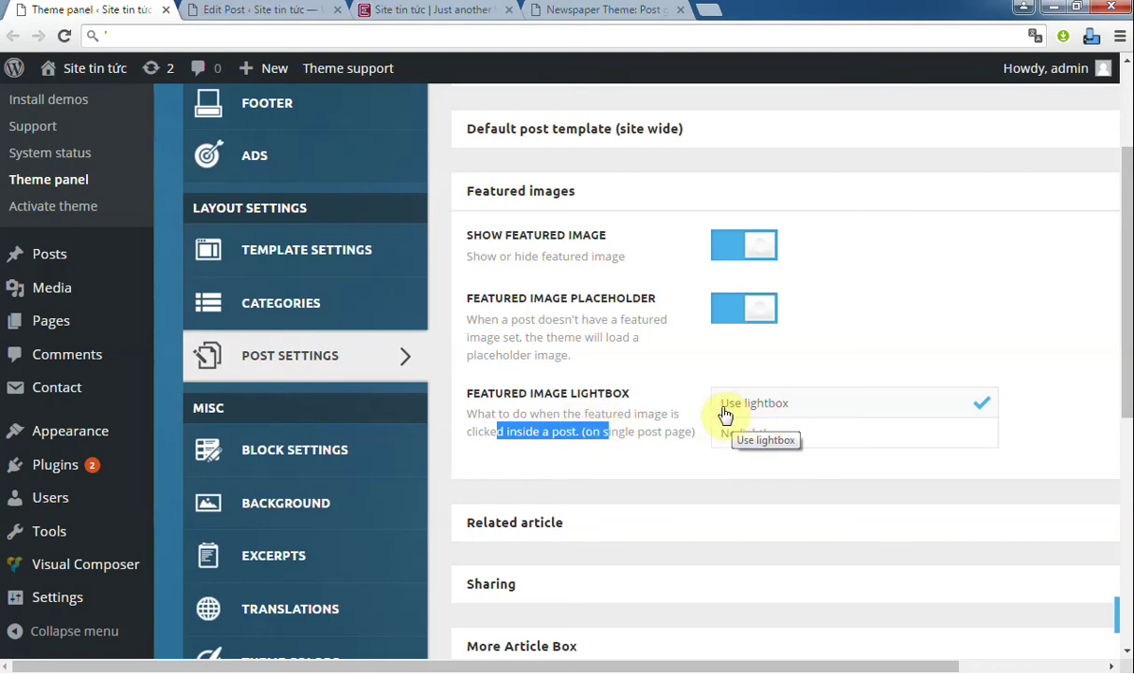
pyautogui.click(1116, 616)
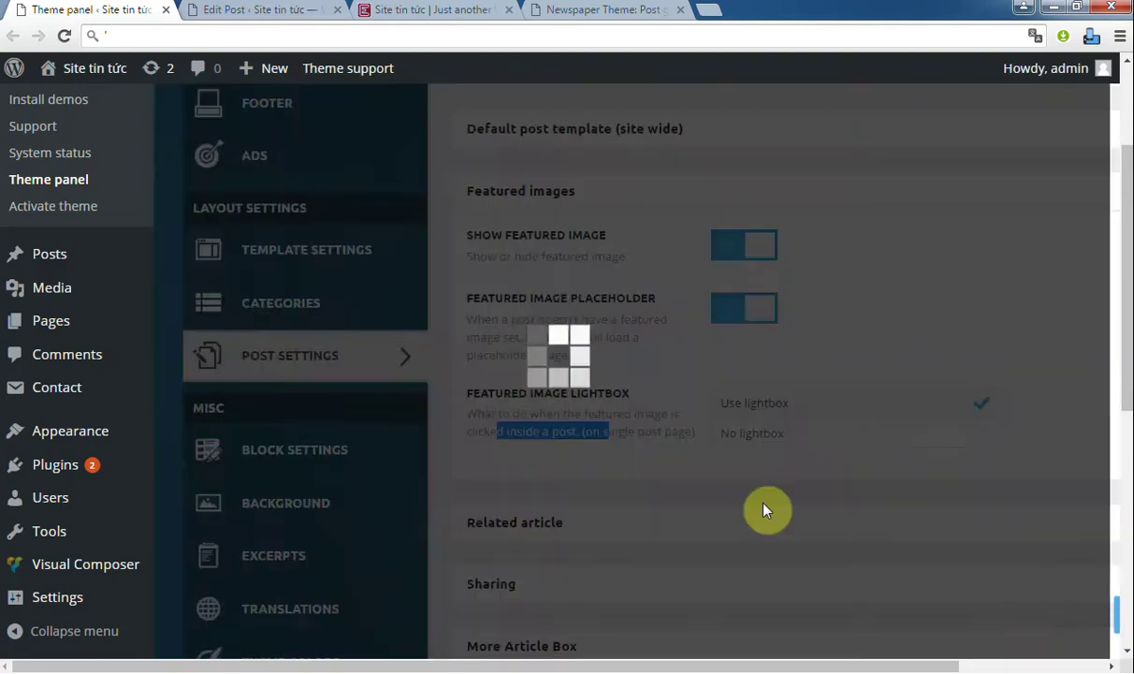
# - Open the lead article from the home page, view its featured image in the lightbox and close it
pyautogui.click(411, 9)
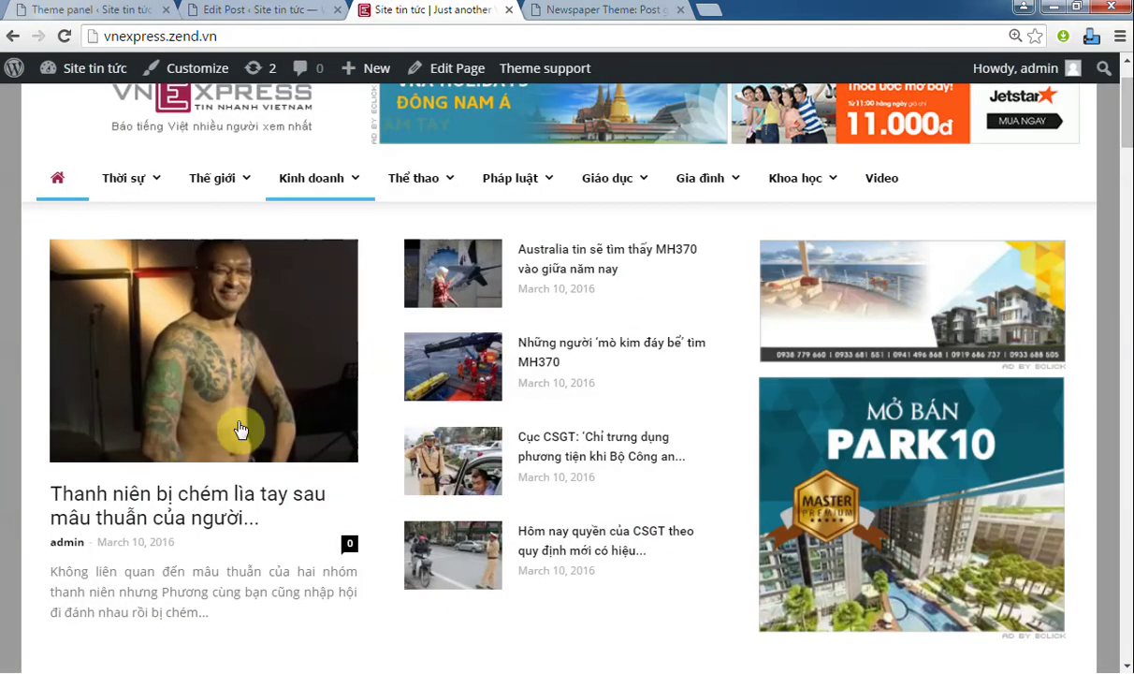
pyautogui.click(218, 494)
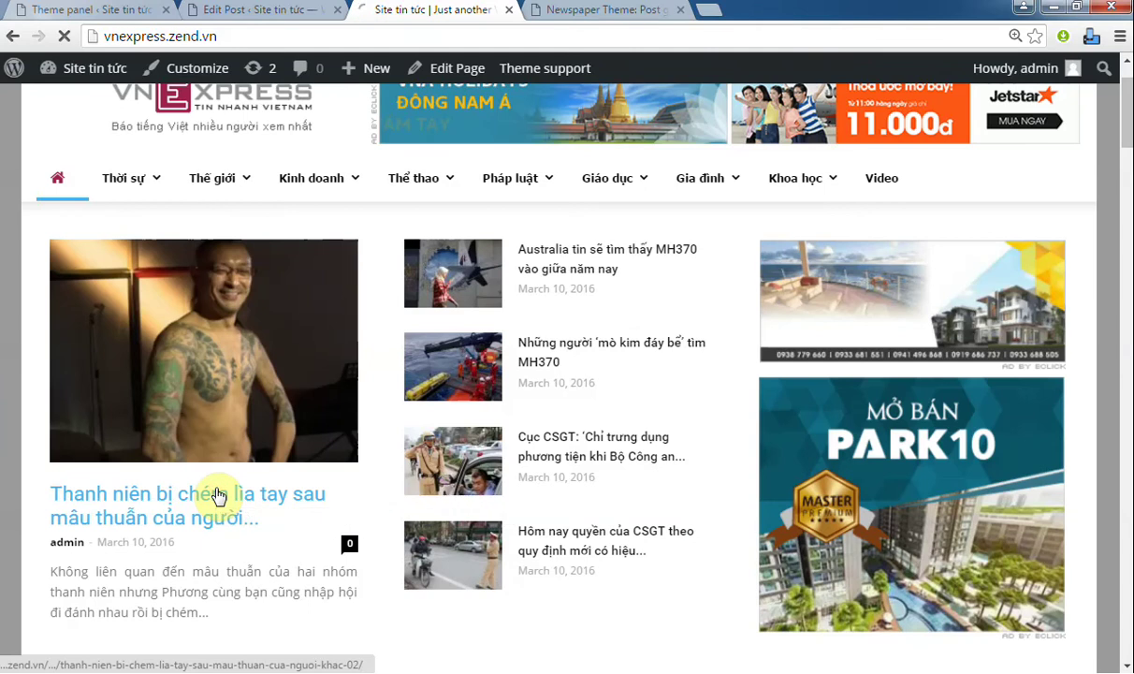
pyautogui.scroll(-3, 459, 322)
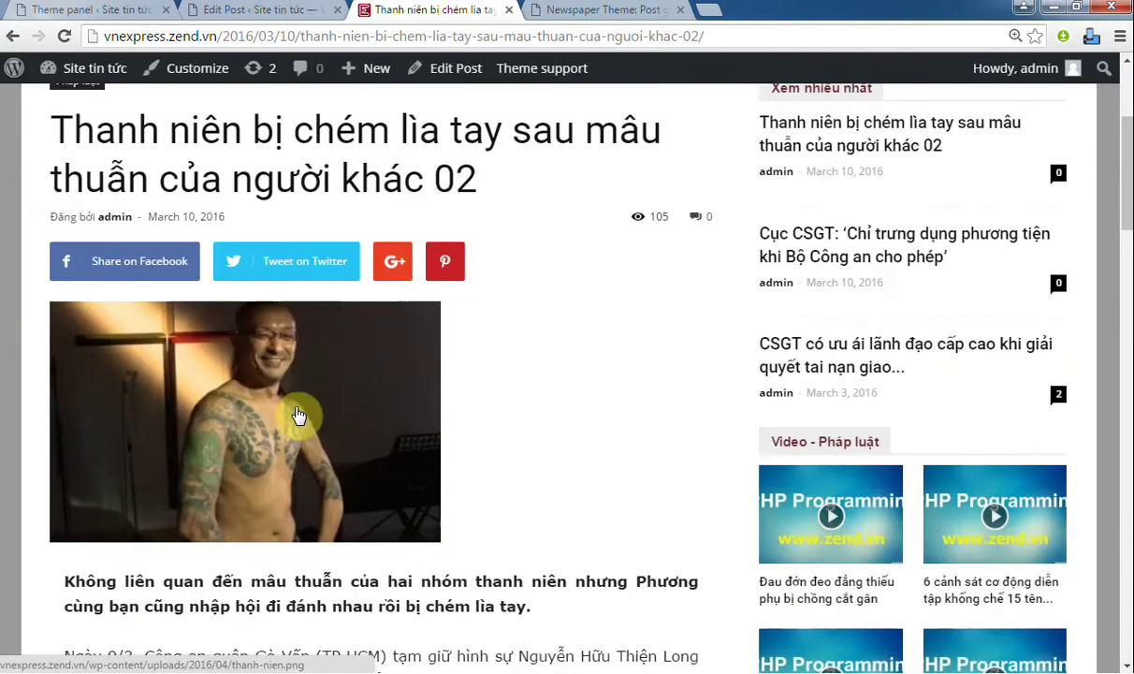
pyautogui.click(212, 390)
pyautogui.scroll(-1, 213, 392)
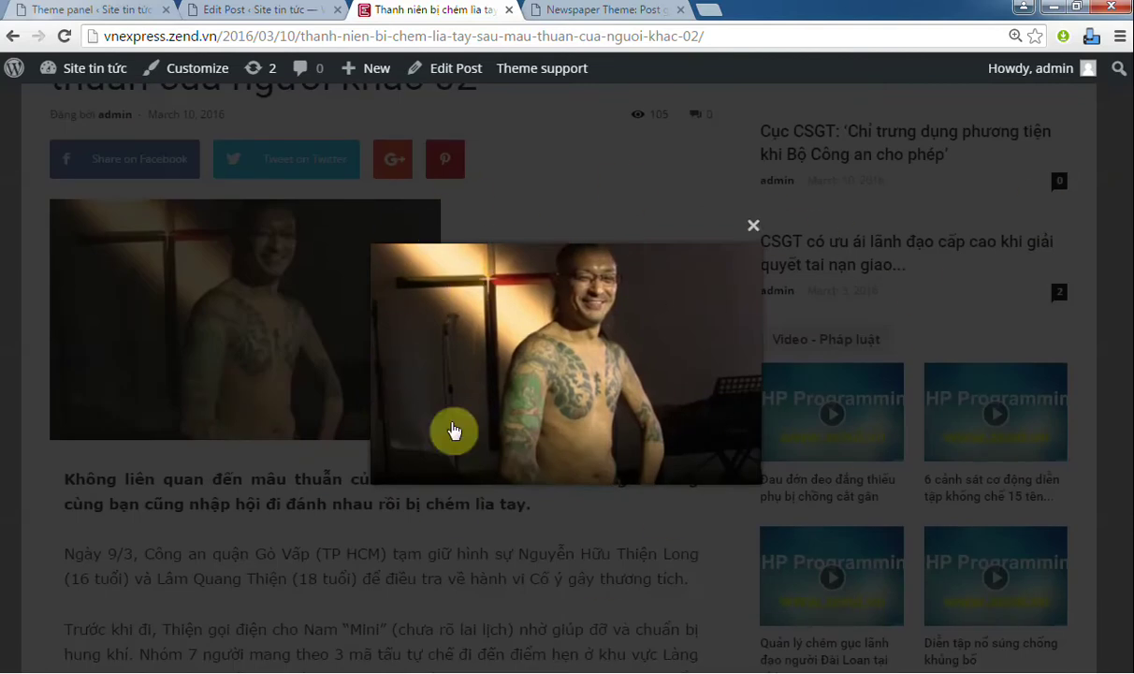
pyautogui.click(752, 227)
# - Set the featured image lightbox option to No lightbox and save the theme settings
pyautogui.click(101, 12)
pyautogui.click(829, 432)
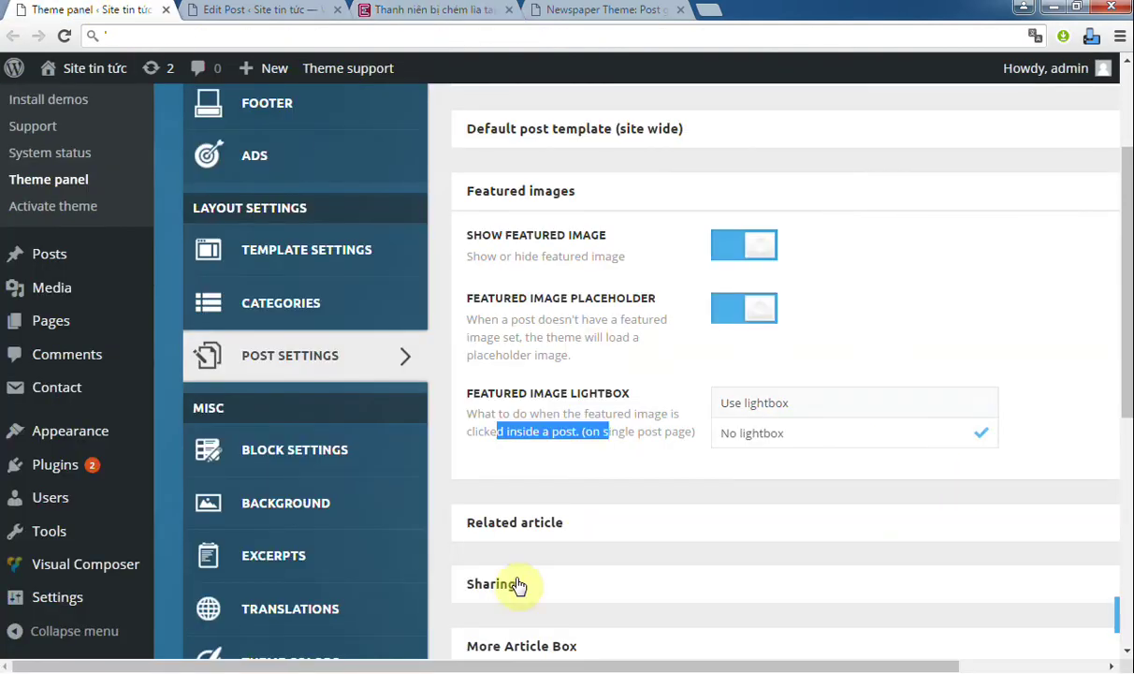
pyautogui.click(1116, 620)
# - Reload the article page to check how its featured image behaves without the lightbox
pyautogui.click(397, 12)
pyautogui.click(392, 36)
pyautogui.press('Return')
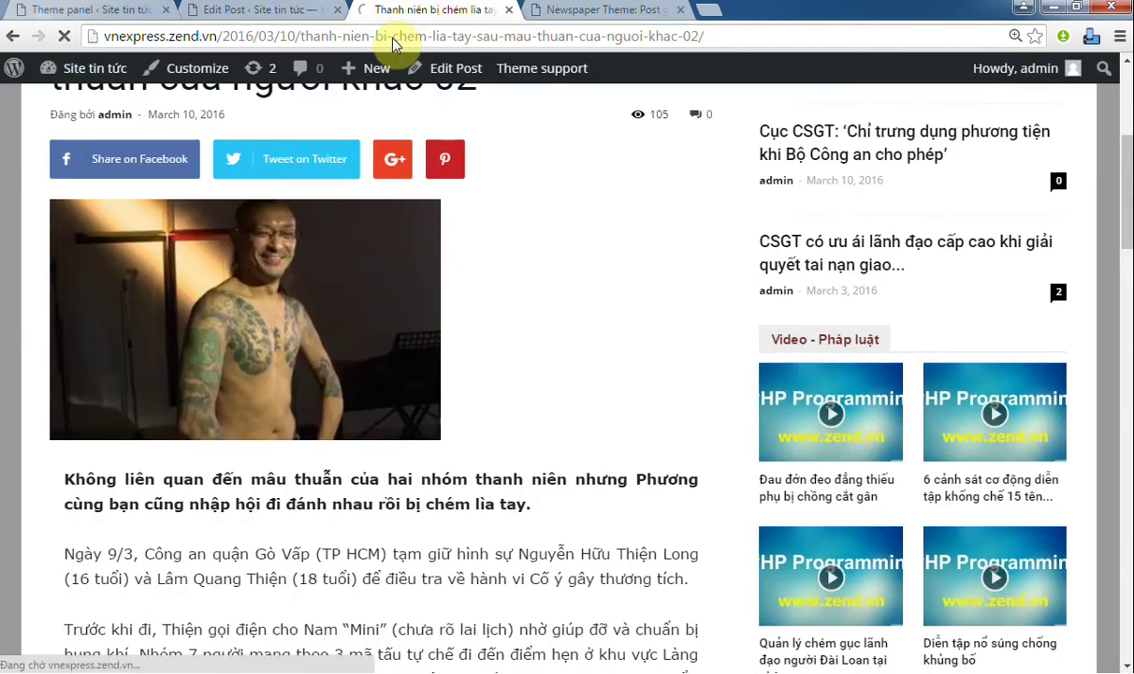
pyautogui.scroll(-2, 273, 253)
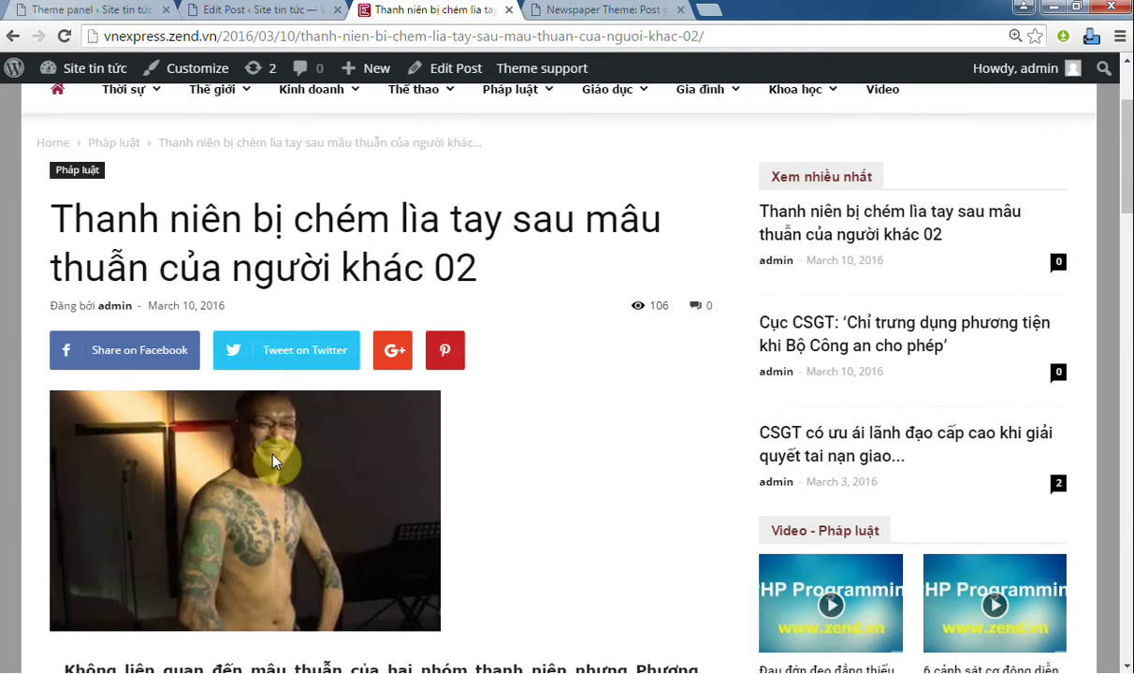
# - Set the featured image lightbox option to Use lightbox and save the theme settings
pyautogui.click(99, 11)
pyautogui.moveTo(470, 396); pyautogui.dragTo(646, 405)
pyautogui.click(749, 404)
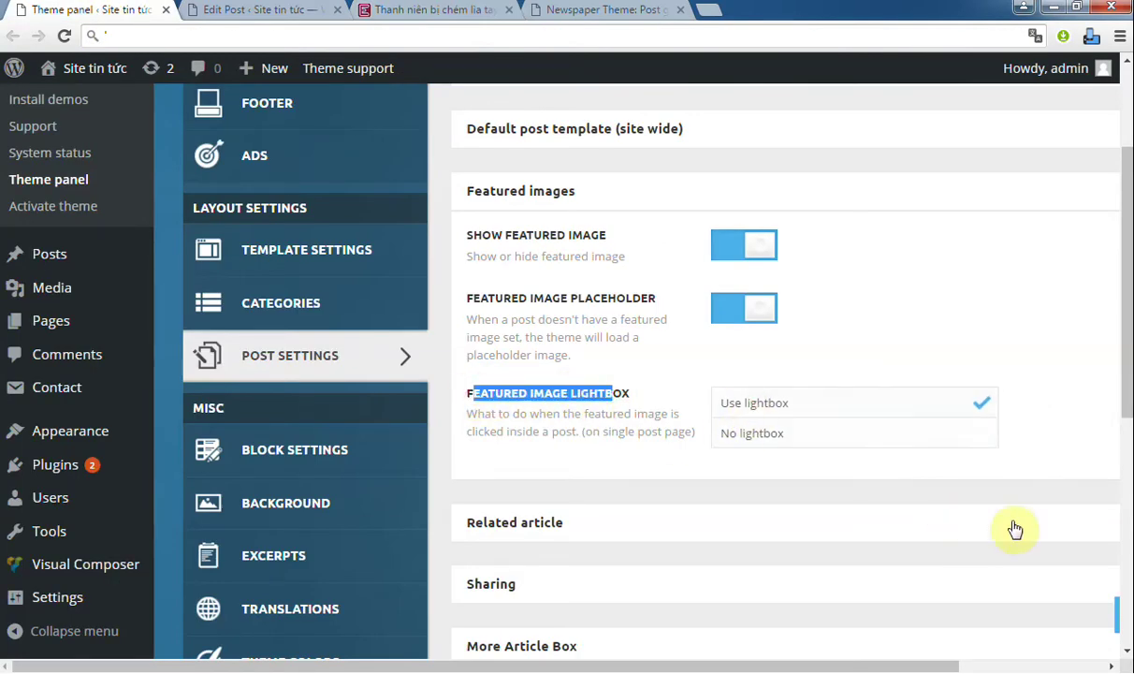
pyautogui.click(1123, 624)
pyautogui.scroll(5, 1079, 543)
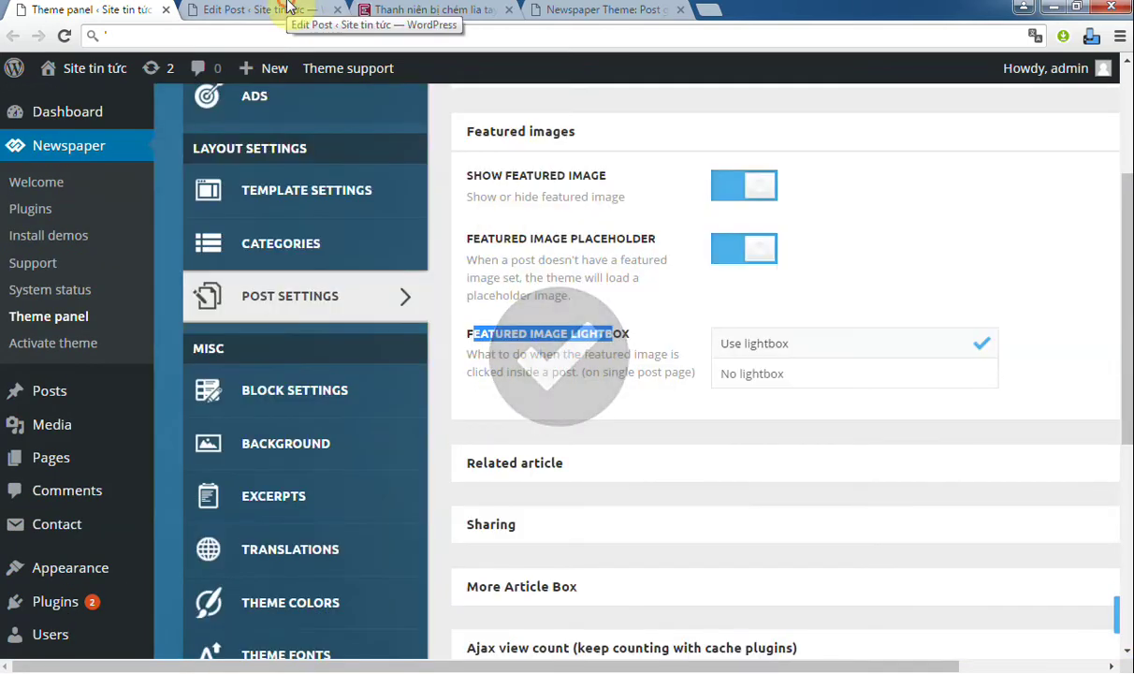
# - Choose the Style 15 post template for the article and update the post
pyautogui.click(280, 11)
pyautogui.scroll(-10, 567, 217)
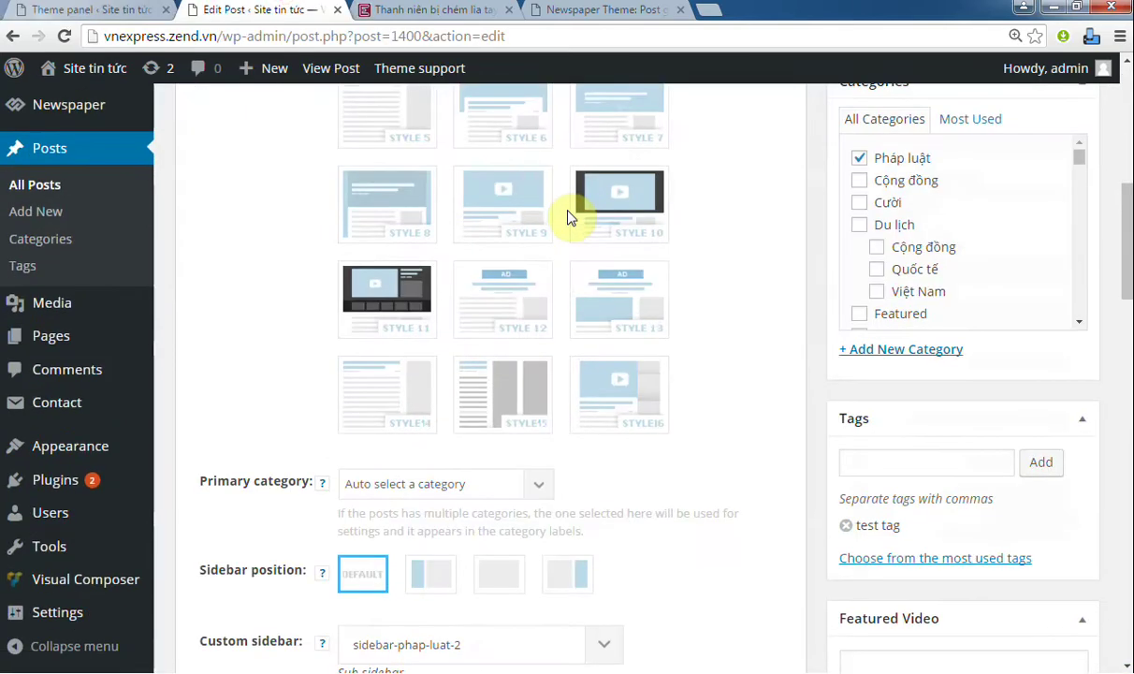
pyautogui.scroll(5, 571, 217)
pyautogui.click(515, 411)
pyautogui.scroll(7, 825, 362)
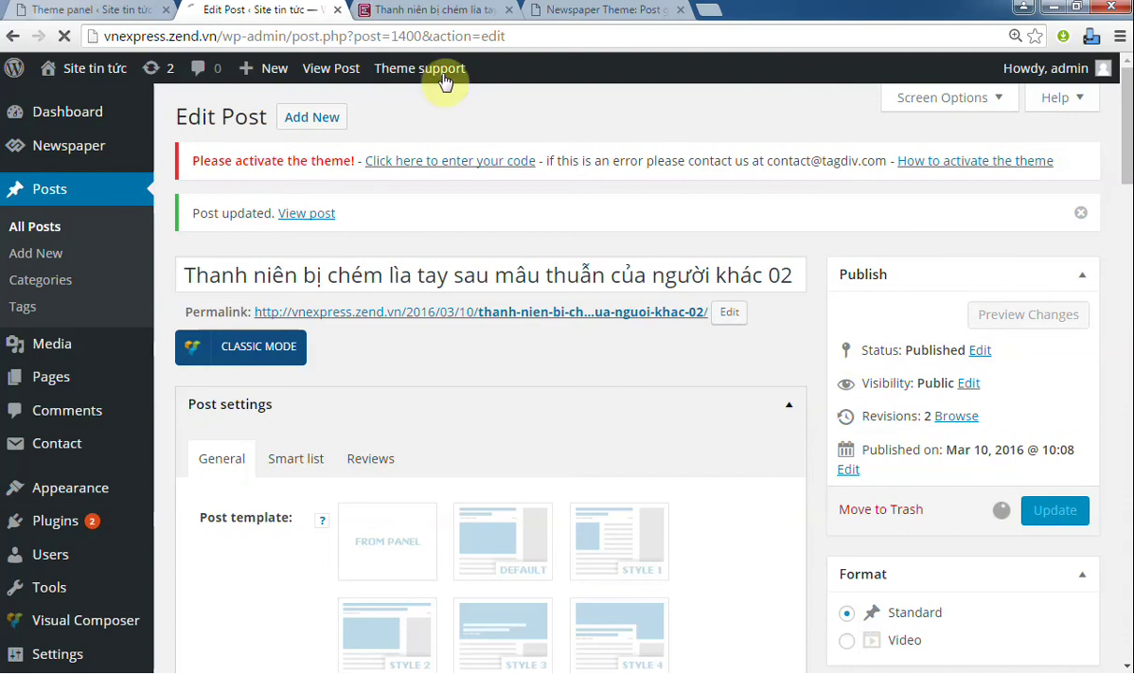
# - Reload the article page to check its layout with the changed post template
pyautogui.click(412, 11)
pyautogui.click(406, 36)
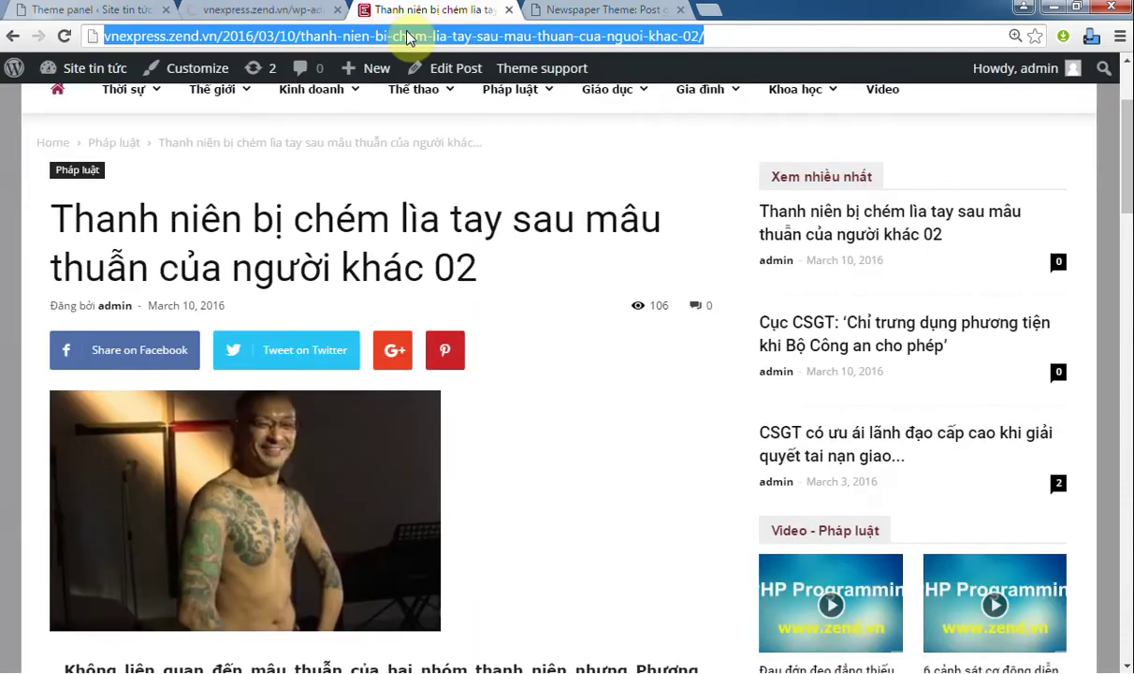
pyautogui.press('Return')
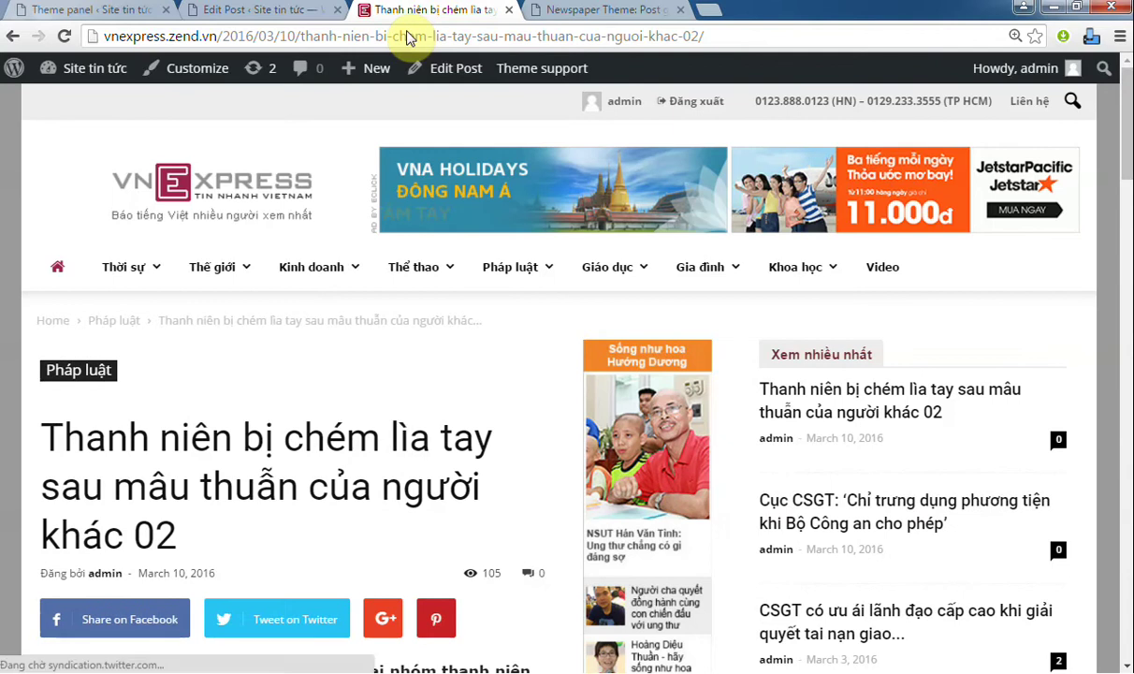
# - Collapse the Featured images settings and examine the Related article options for display, type and count
pyautogui.click(82, 10)
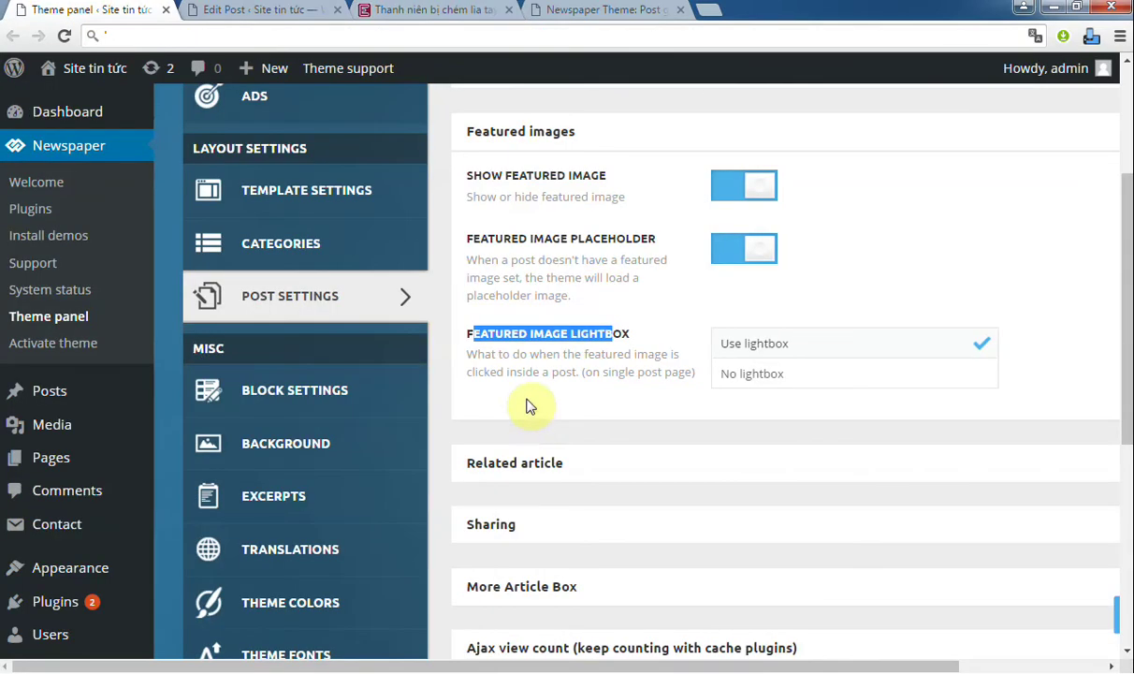
pyautogui.click(622, 141)
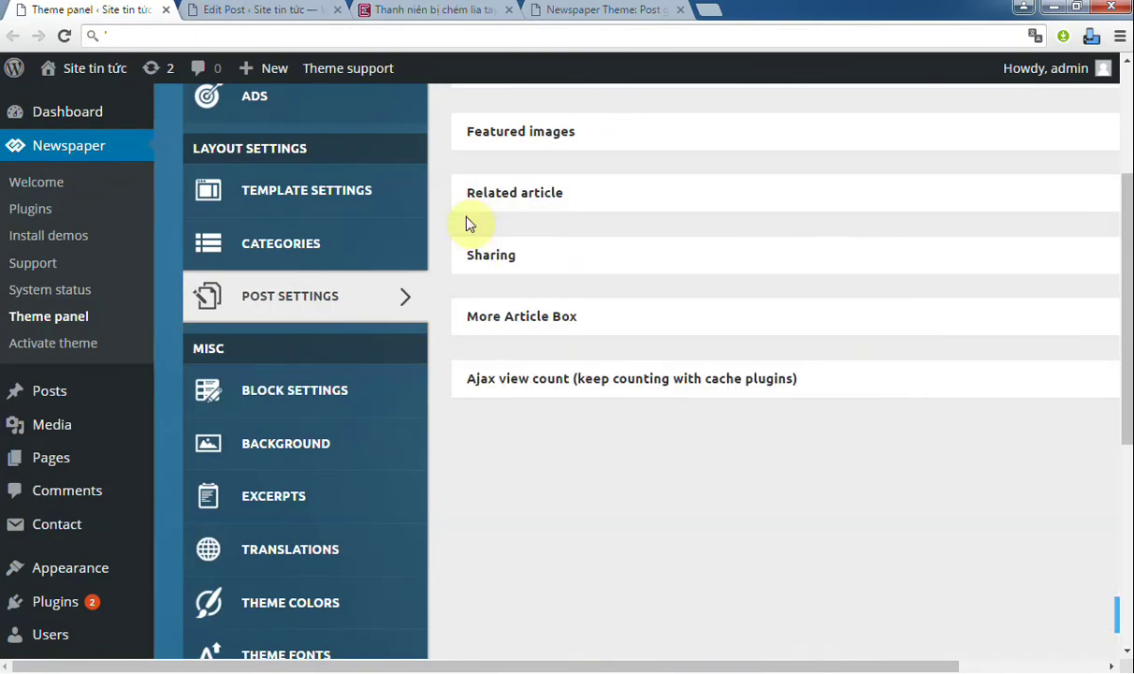
pyautogui.click(590, 204)
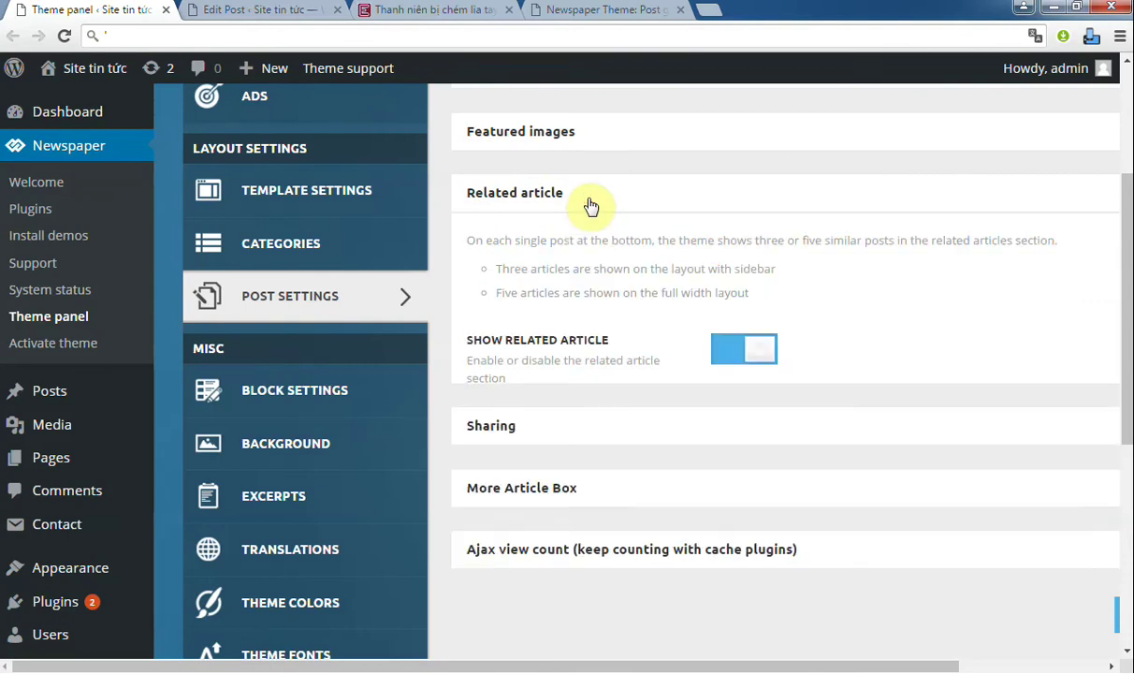
pyautogui.scroll(-2, 590, 204)
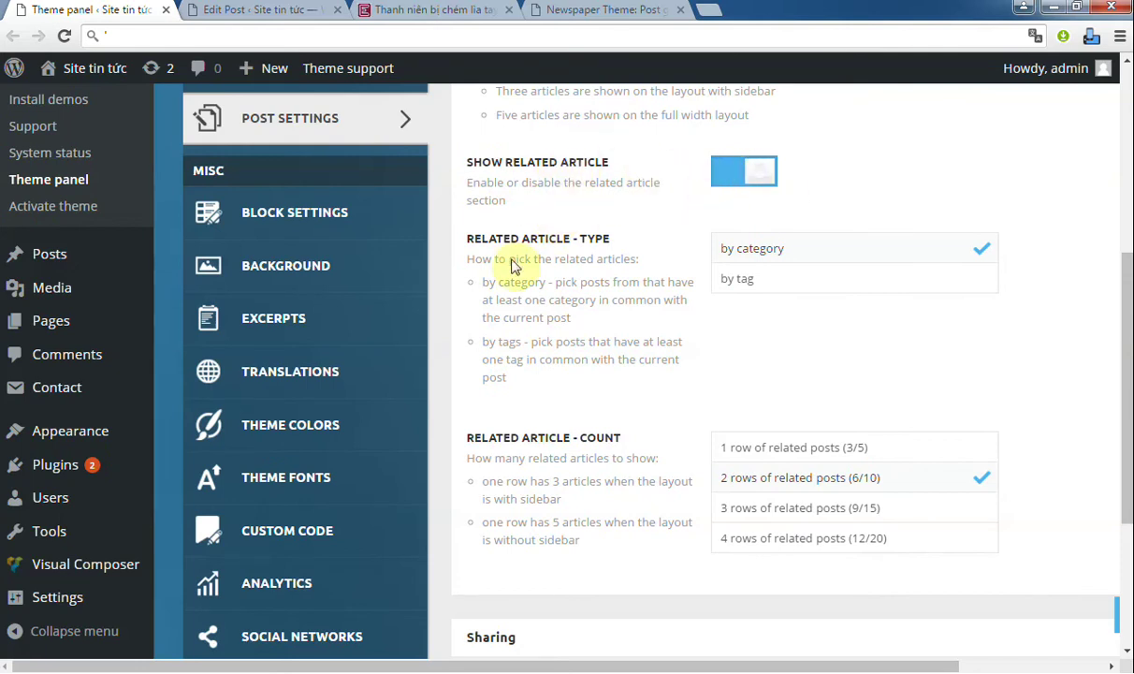
# - Examine the related articles section at the end of the article page
pyautogui.click(405, 23)
pyautogui.scroll(-10, 309, 265)
pyautogui.scroll(-6, 305, 260)
pyautogui.scroll(-1, 64, 333)
pyautogui.scroll(-1, 83, 344)
pyautogui.click(78, 9)
pyautogui.click(426, 13)
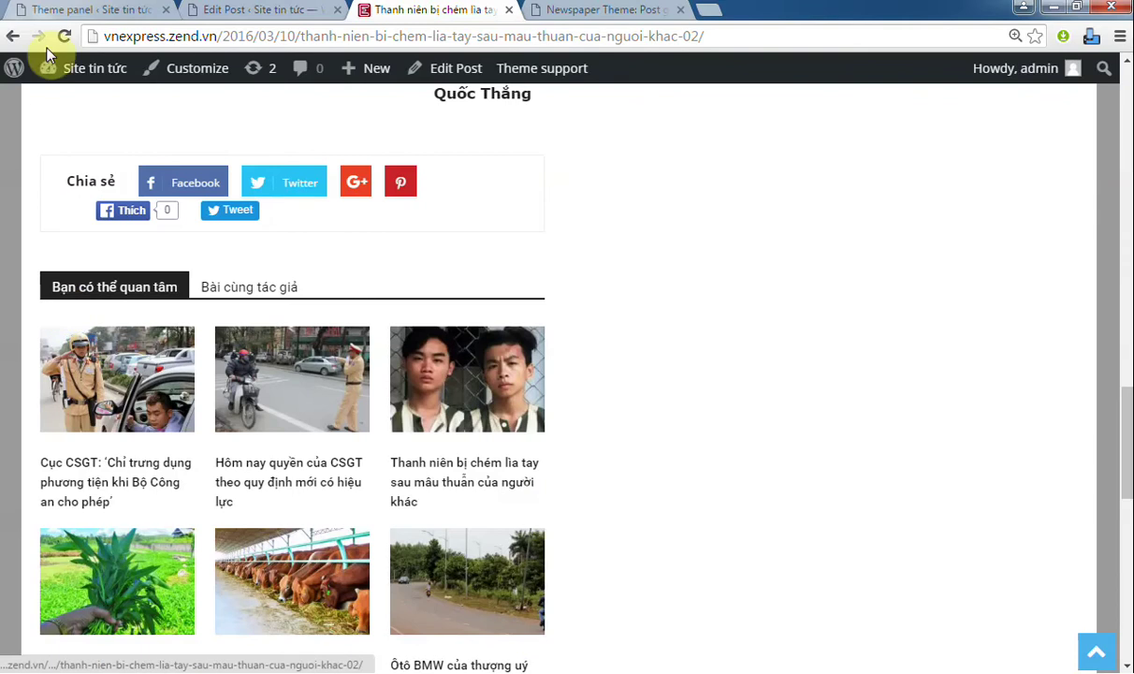
# - Turn off the display of related articles in the theme's post settings and save the settings
pyautogui.click(55, 11)
pyautogui.click(718, 175)
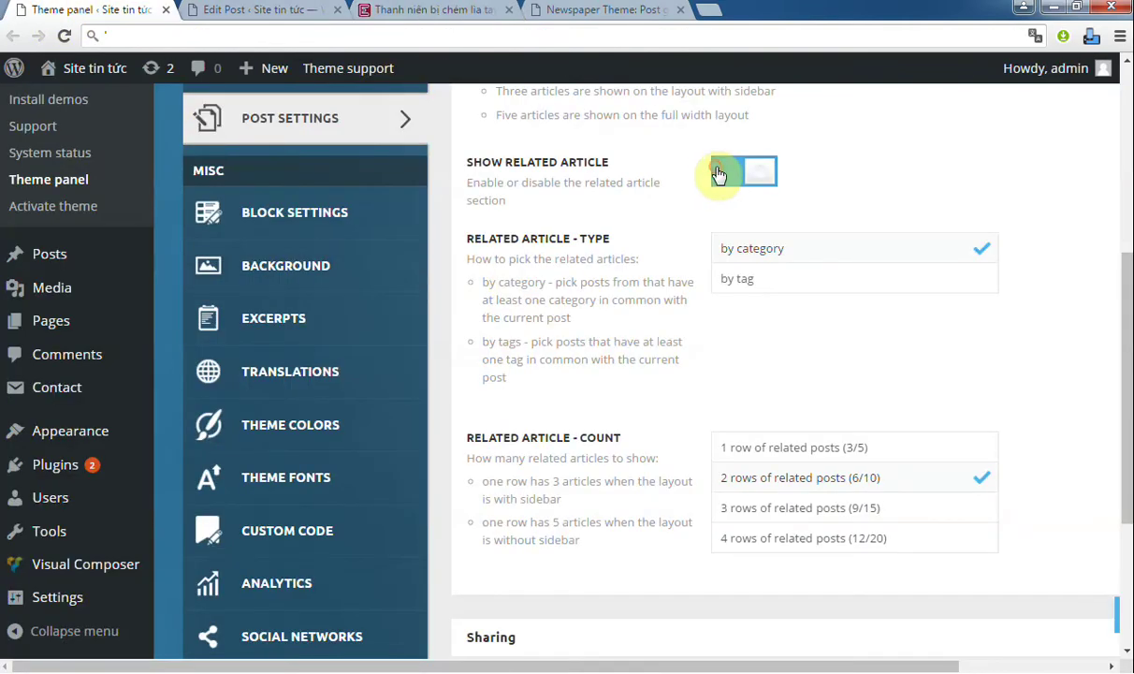
pyautogui.click(1119, 625)
# - Reload the article page and check the area below the share bar for the related articles section
pyautogui.click(458, 16)
pyautogui.click(456, 34)
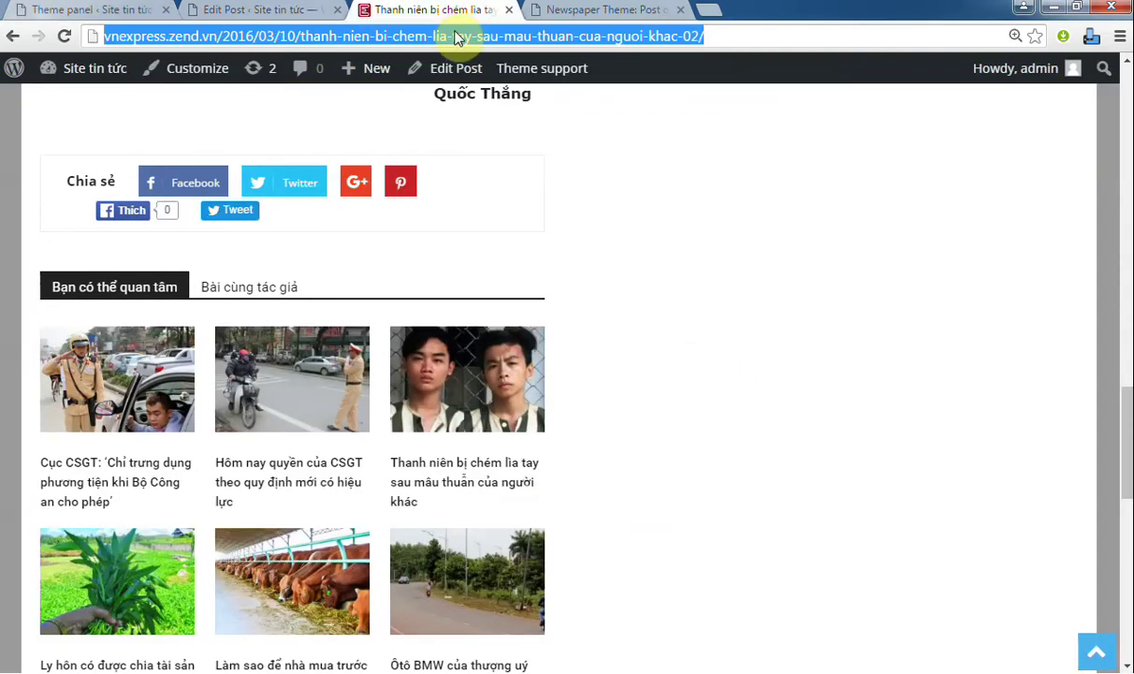
pyautogui.click(63, 37)
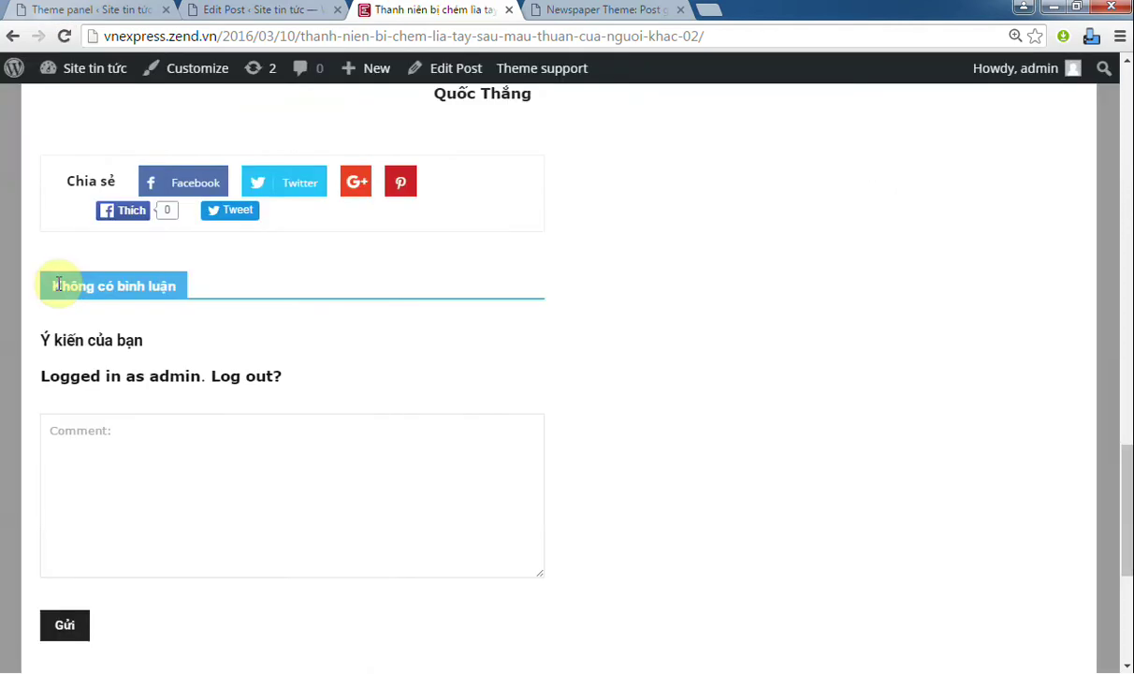
pyautogui.scroll(-1, 68, 283)
pyautogui.scroll(2, 109, 281)
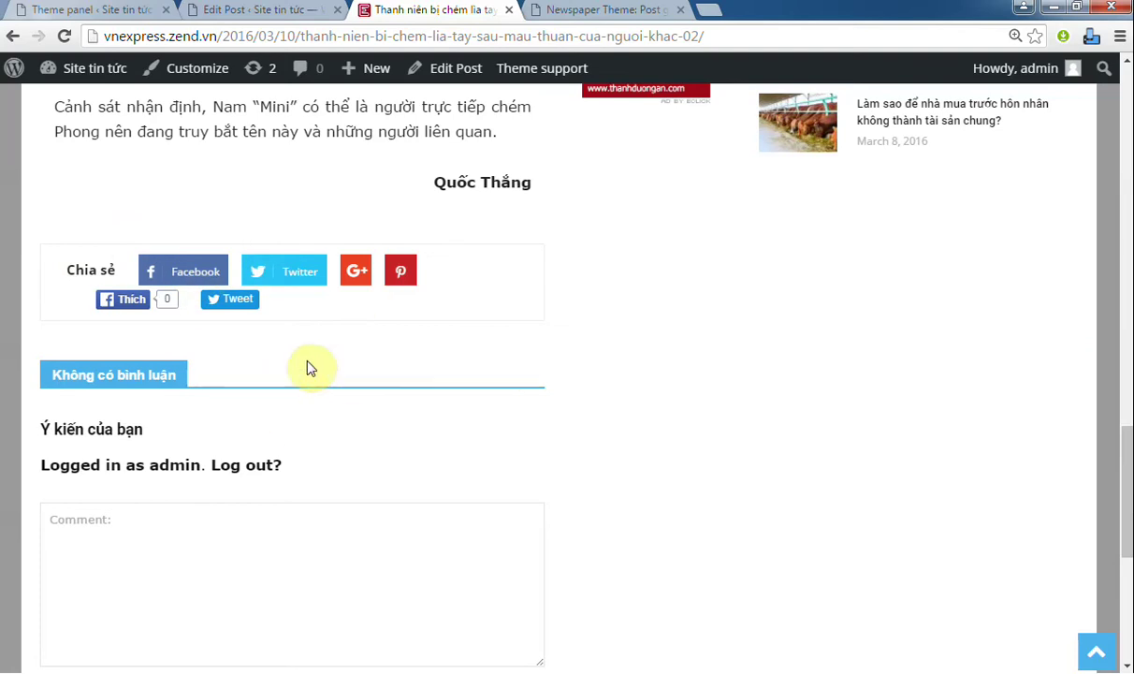
# - Turn the Show related article option back on and save the theme settings
pyautogui.click(65, 9)
pyautogui.click(767, 182)
pyautogui.moveTo(465, 239); pyautogui.dragTo(597, 240)
pyautogui.click(1116, 616)
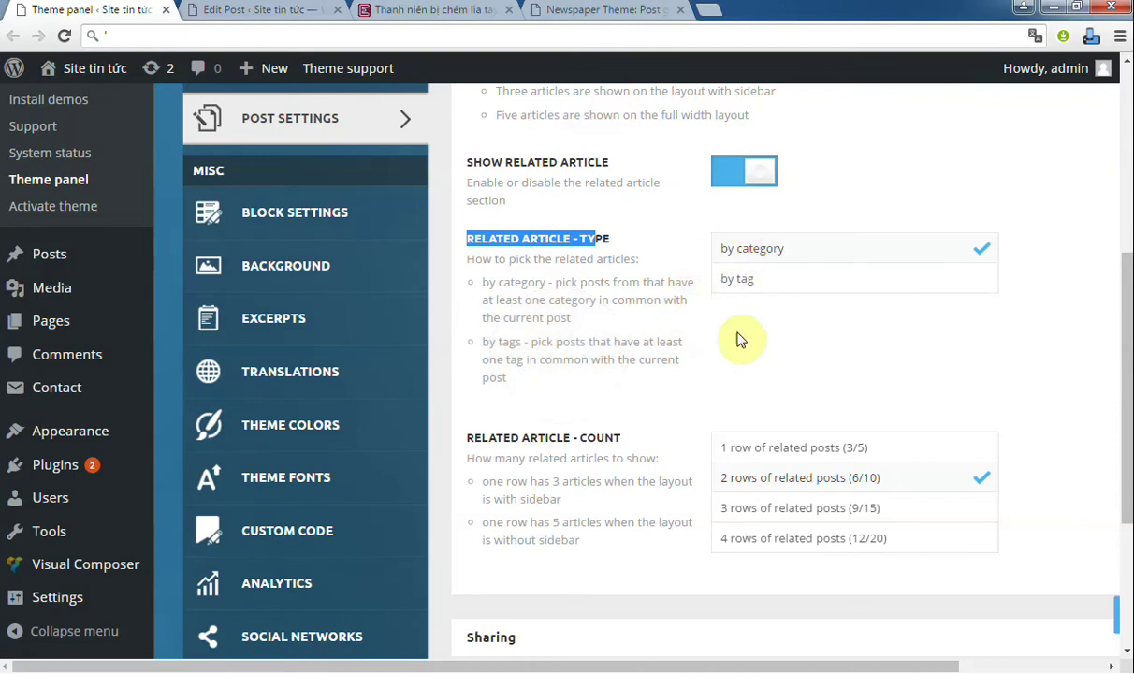
# - Switch the related article type to by tag and back to by category
pyautogui.click(818, 285)
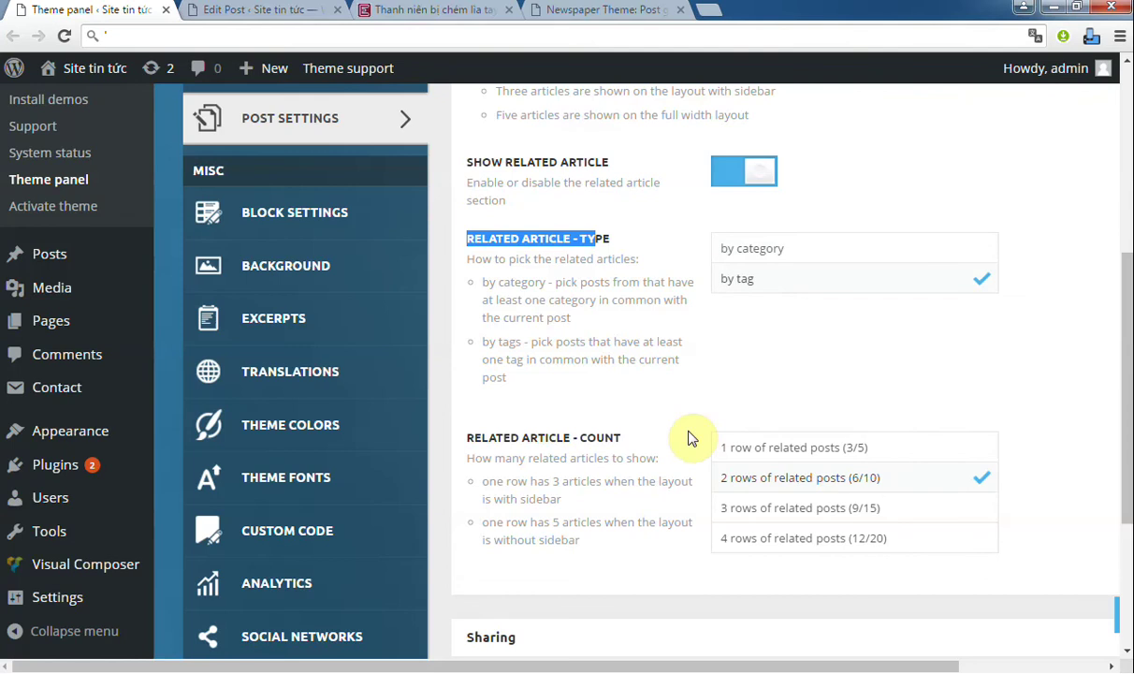
pyautogui.click(801, 249)
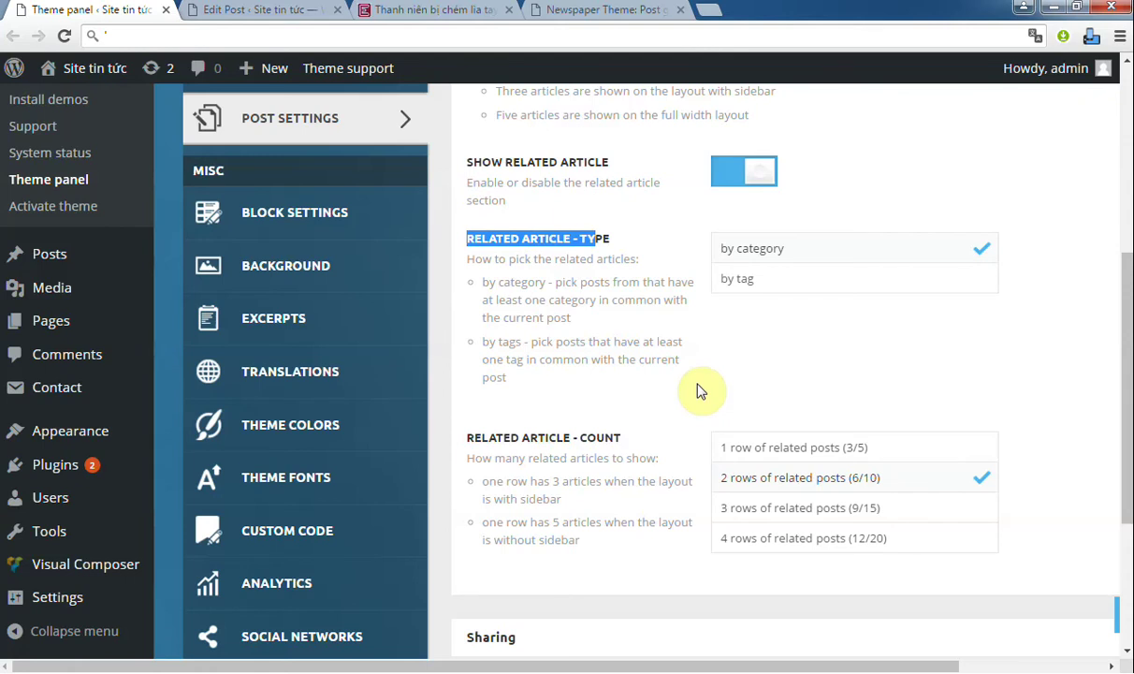
pyautogui.scroll(-1, 702, 386)
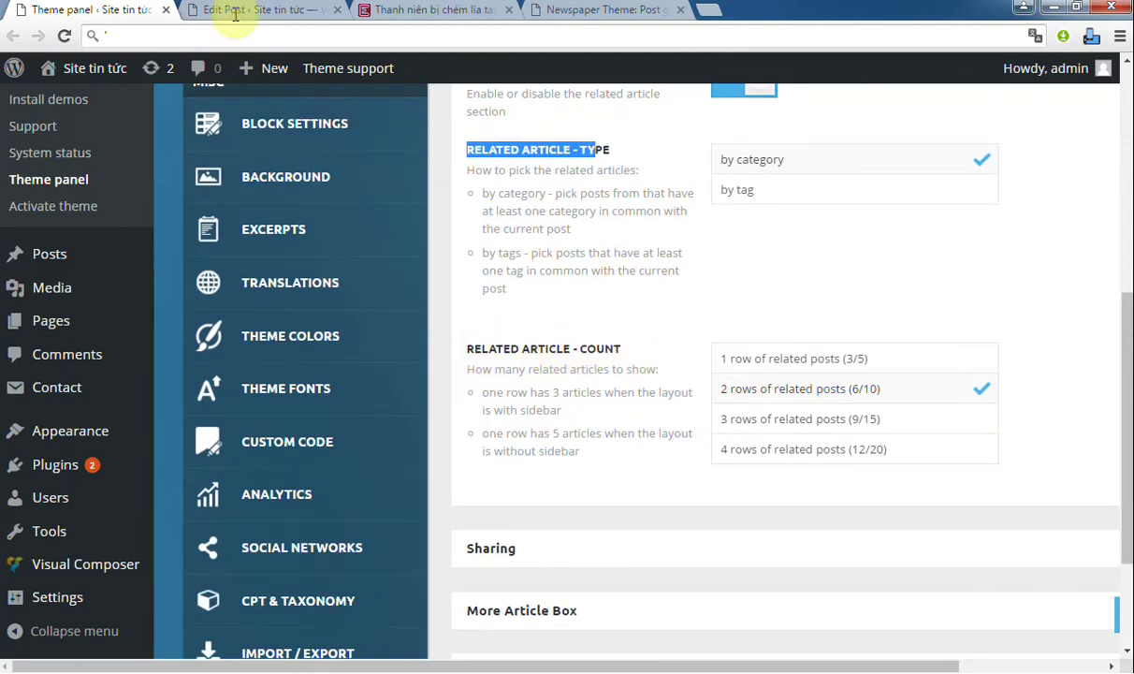
# - Reload the article page and check the related articles grid below the share bar
pyautogui.click(418, 12)
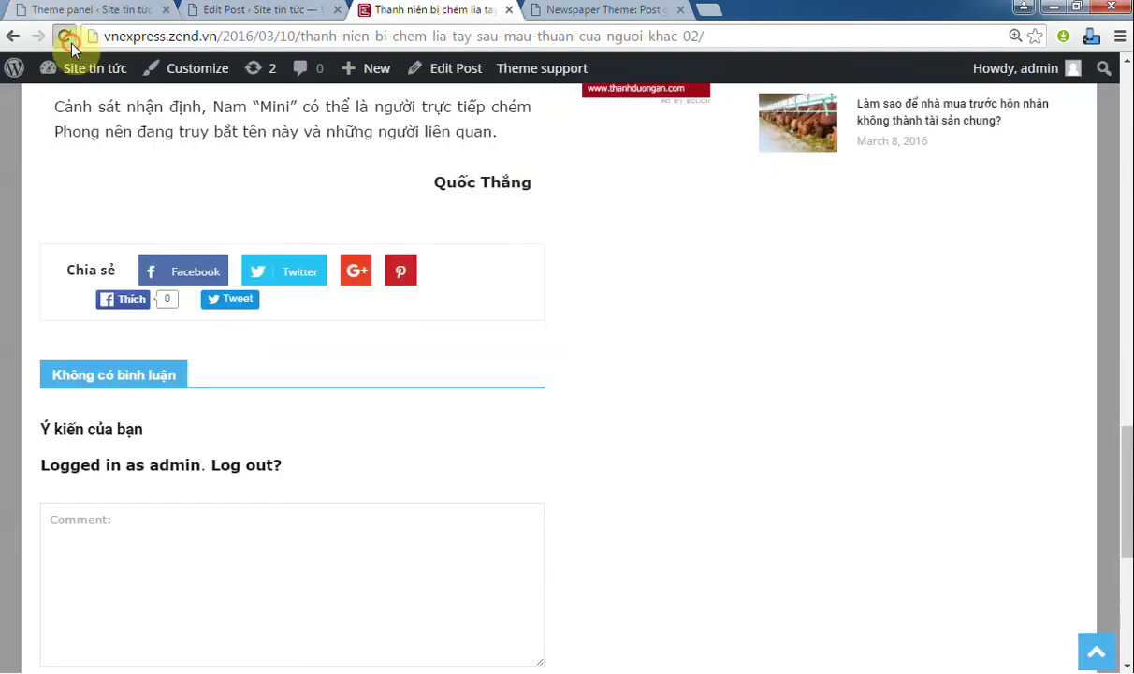
pyautogui.scroll(-2, 107, 236)
pyautogui.click(412, 468)
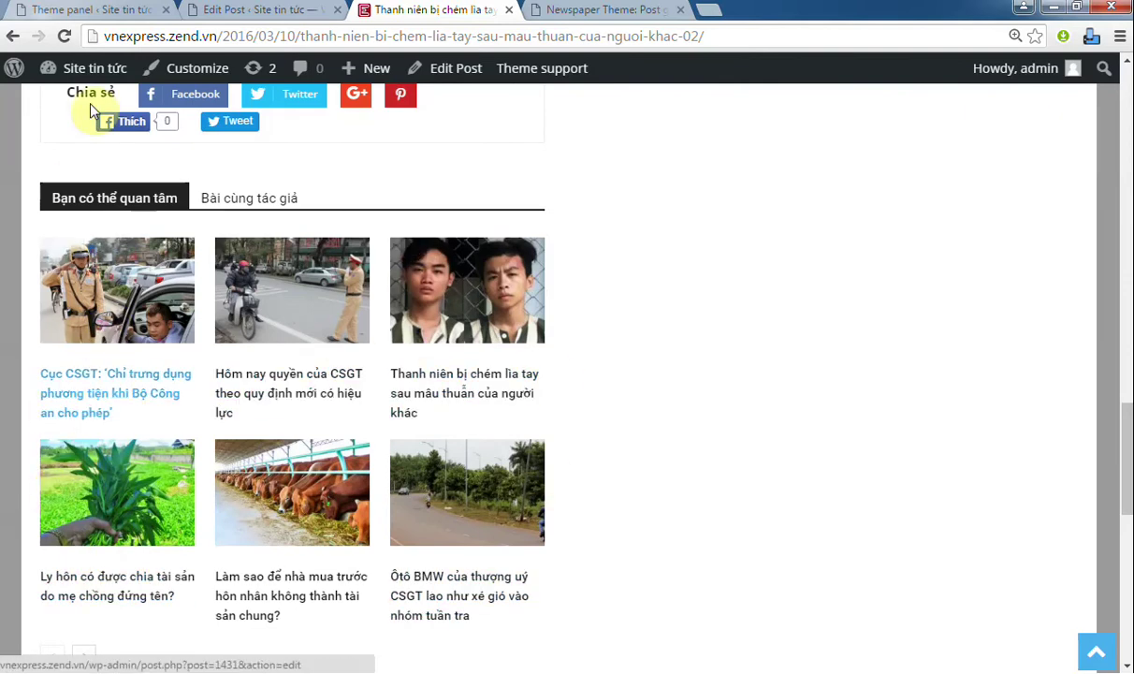
# - Review the related article type and row count options in the post settings alongside the article page
pyautogui.click(94, 11)
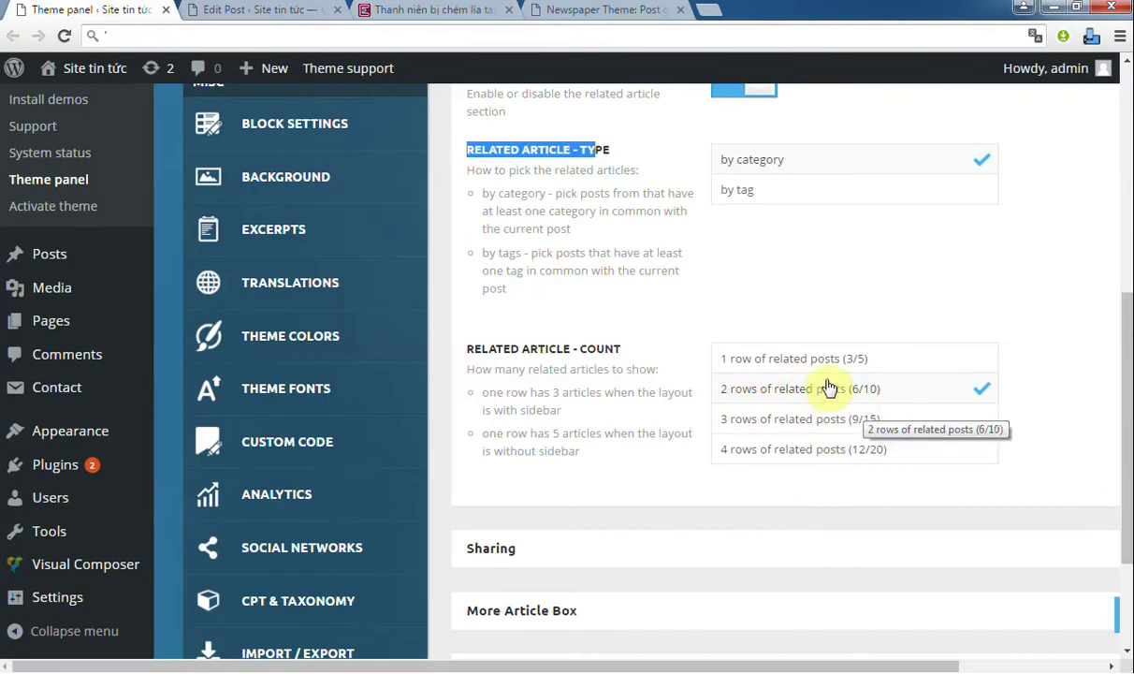
pyautogui.scroll(3, 836, 333)
pyautogui.scroll(-1, 760, 334)
pyautogui.click(379, 10)
pyautogui.click(37, 10)
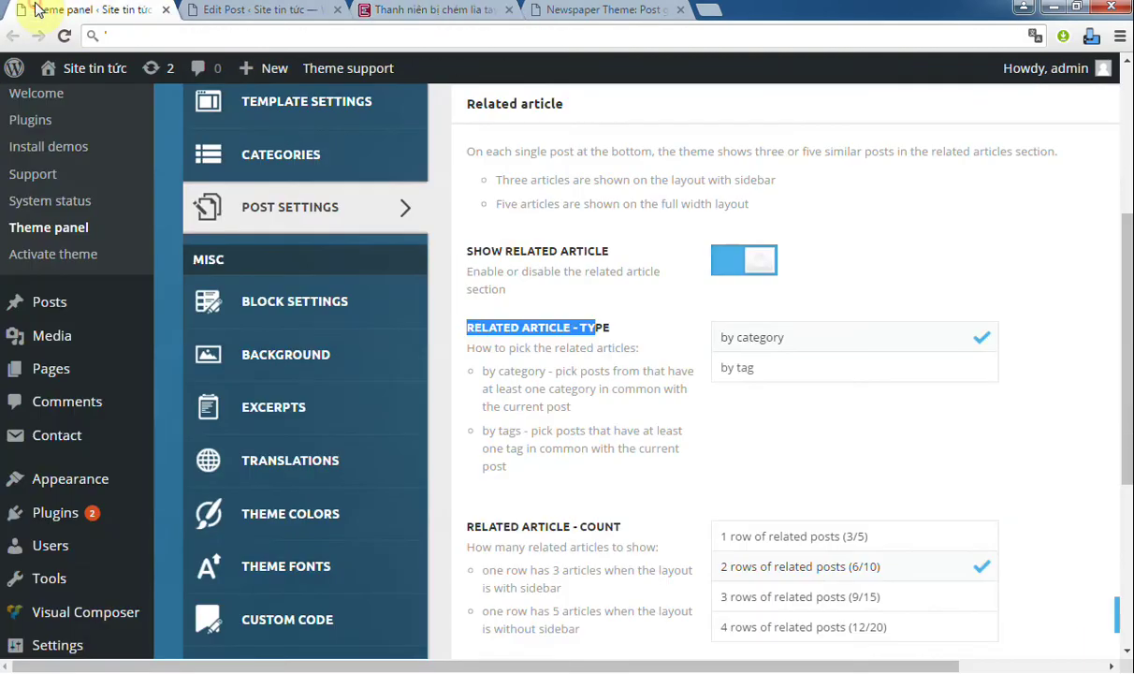
# - Collapse the Related article settings and expand the Sharing settings
pyautogui.scroll(1, 628, 344)
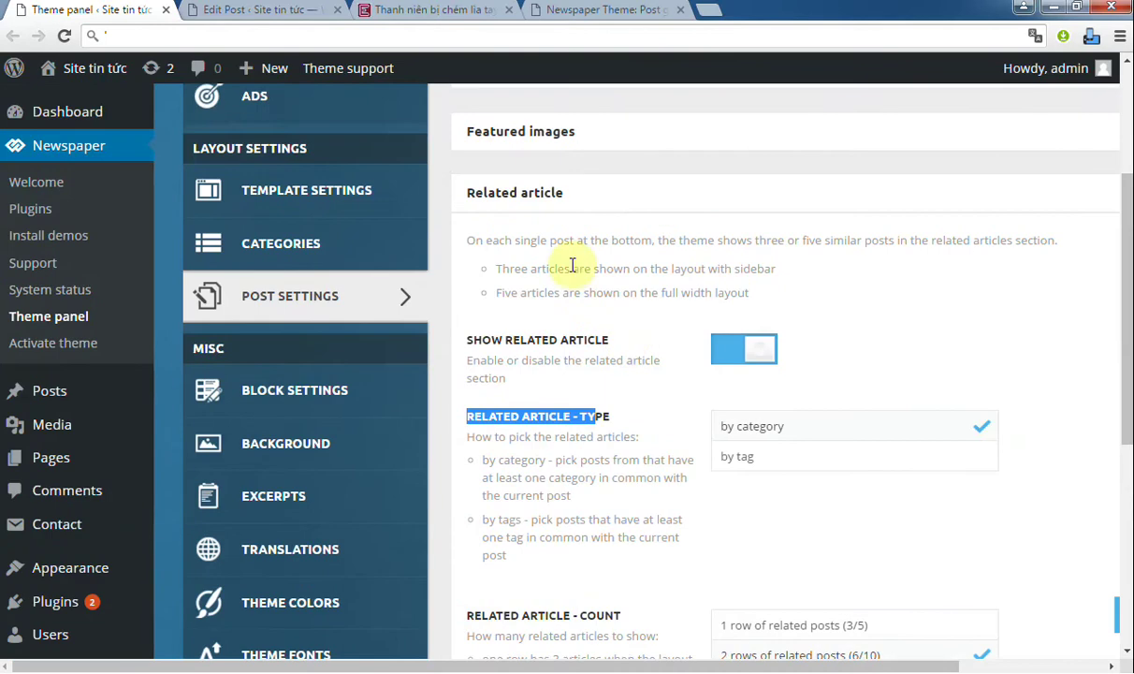
pyautogui.click(609, 195)
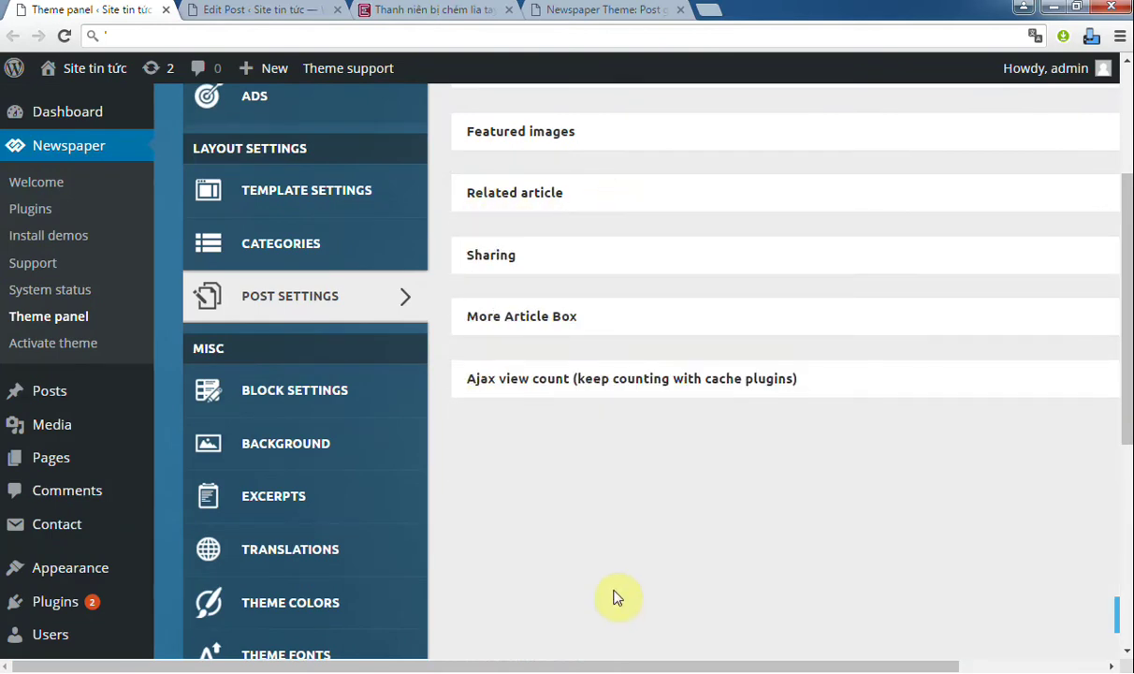
pyautogui.click(562, 268)
pyautogui.scroll(-1, 576, 277)
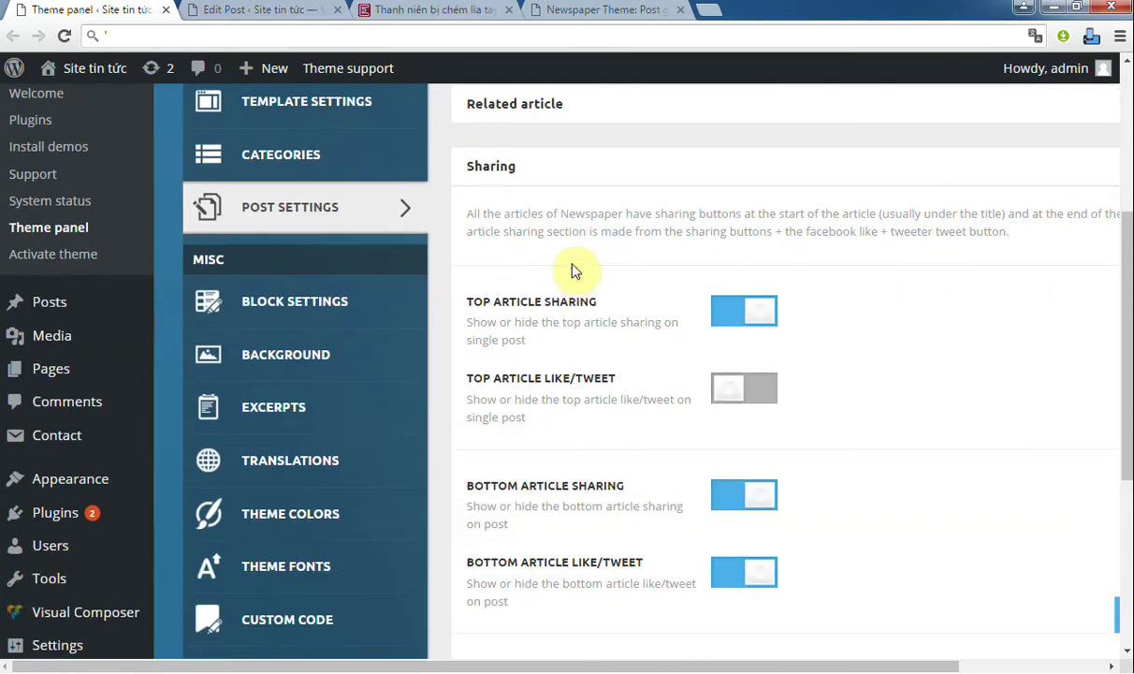
# - Compare the Top article sharing option with the share buttons beneath the article's title
pyautogui.click(431, 11)
pyautogui.scroll(5, 423, 294)
pyautogui.scroll(10, 426, 298)
pyautogui.click(91, 9)
pyautogui.moveTo(456, 298); pyautogui.dragTo(613, 297)
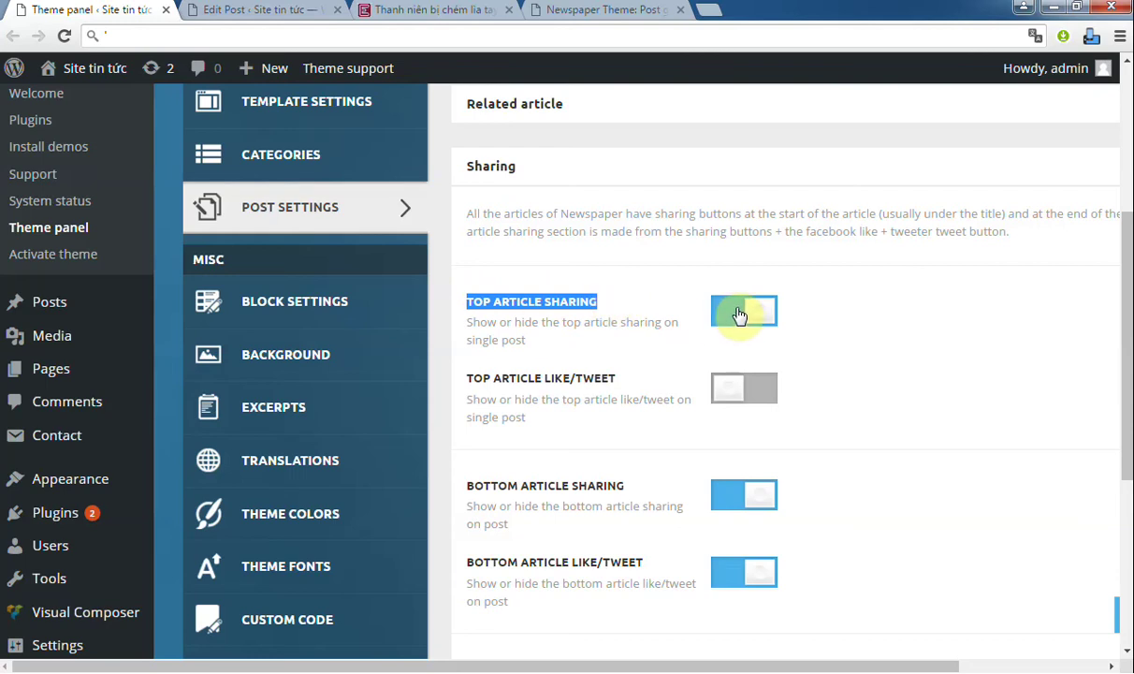
pyautogui.click(426, 9)
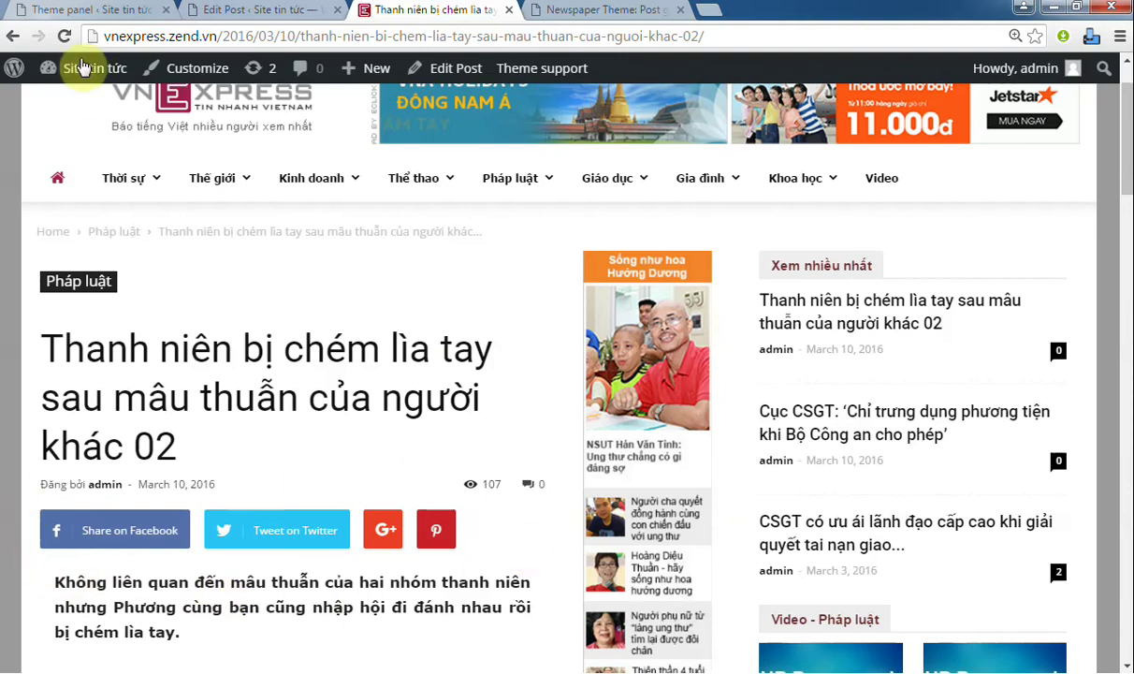
# - Disable Top article sharing, save the settings and reload the article page to check below its title
pyautogui.click(82, 12)
pyautogui.click(737, 313)
pyautogui.click(1117, 627)
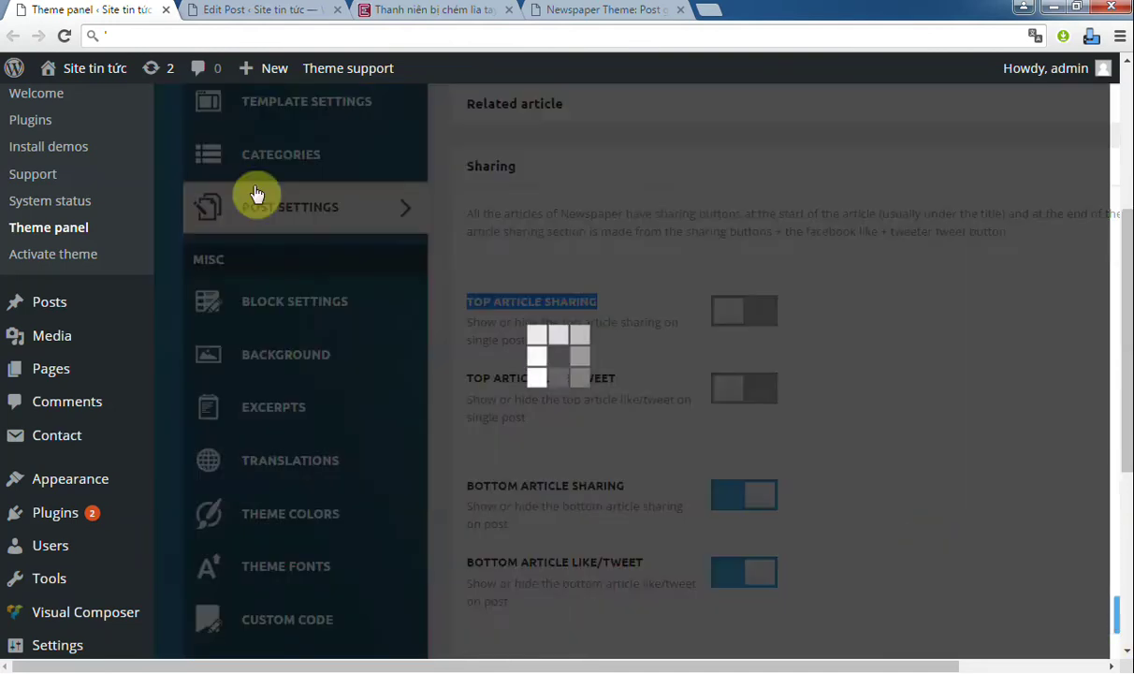
pyautogui.click(369, 17)
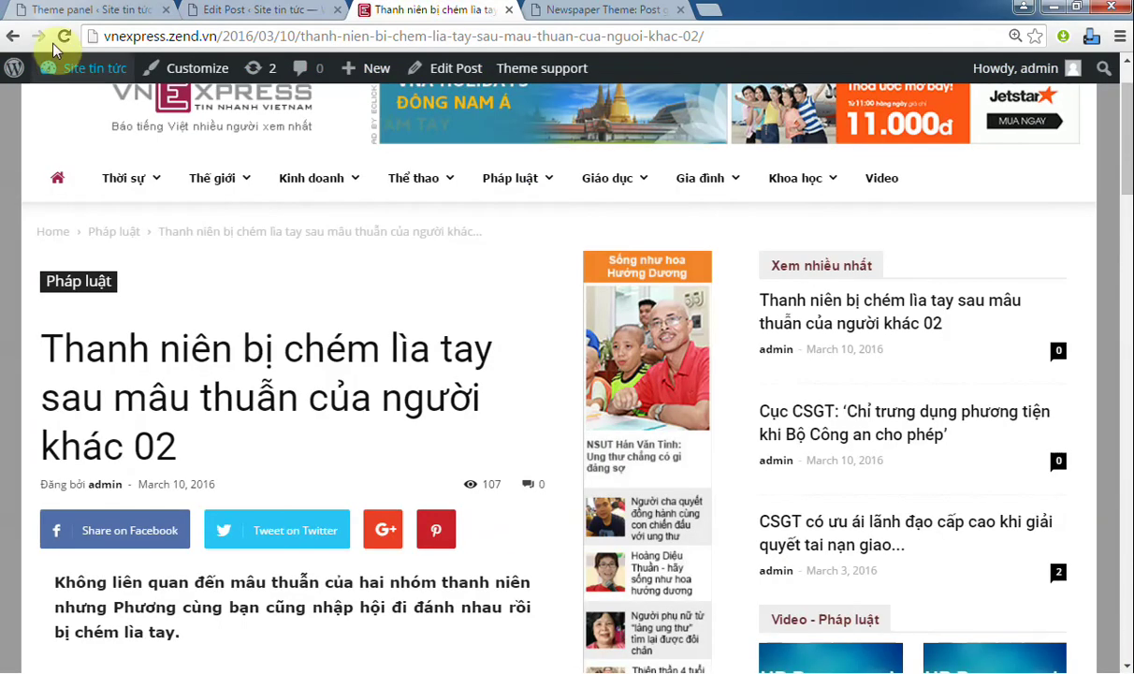
pyautogui.click(64, 36)
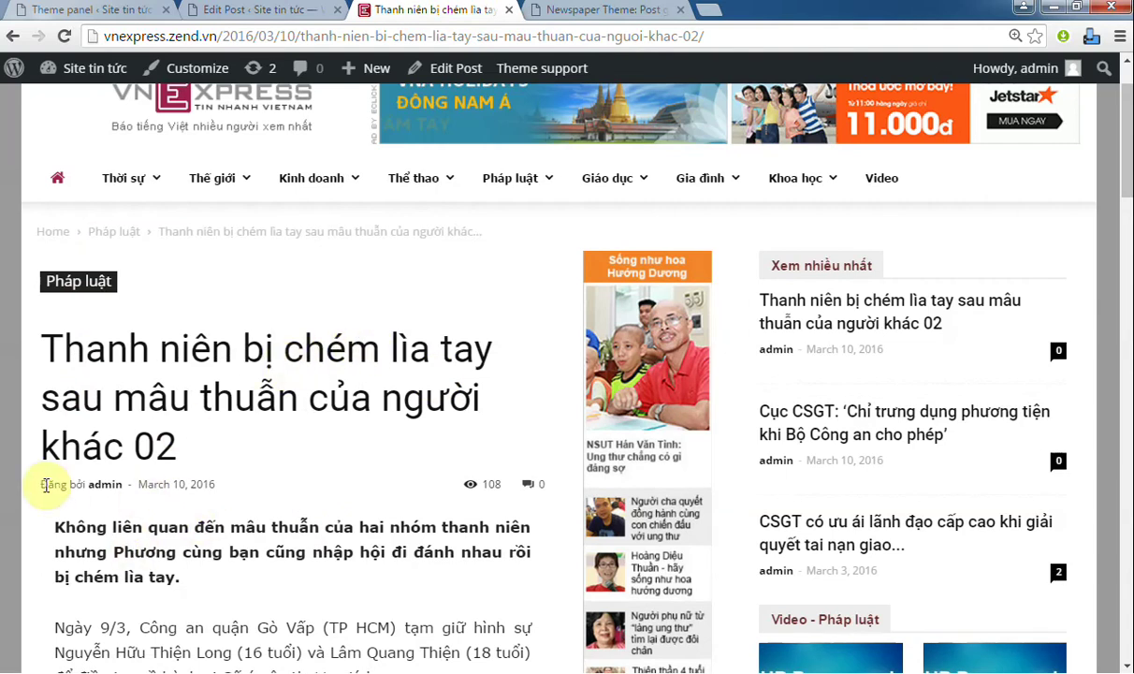
# - Compare the Bottom article sharing option with the share bar at the end of the article
pyautogui.click(95, 12)
pyautogui.scroll(-1, 554, 281)
pyautogui.click(483, 400)
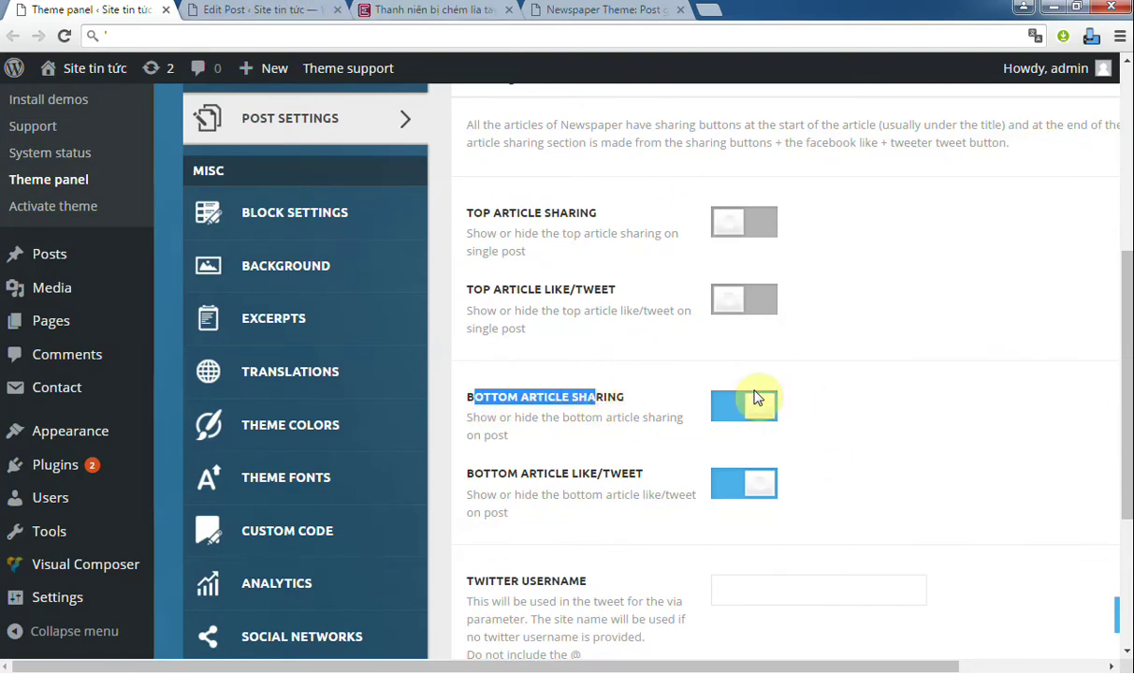
pyautogui.click(408, 11)
pyautogui.scroll(-15, 279, 261)
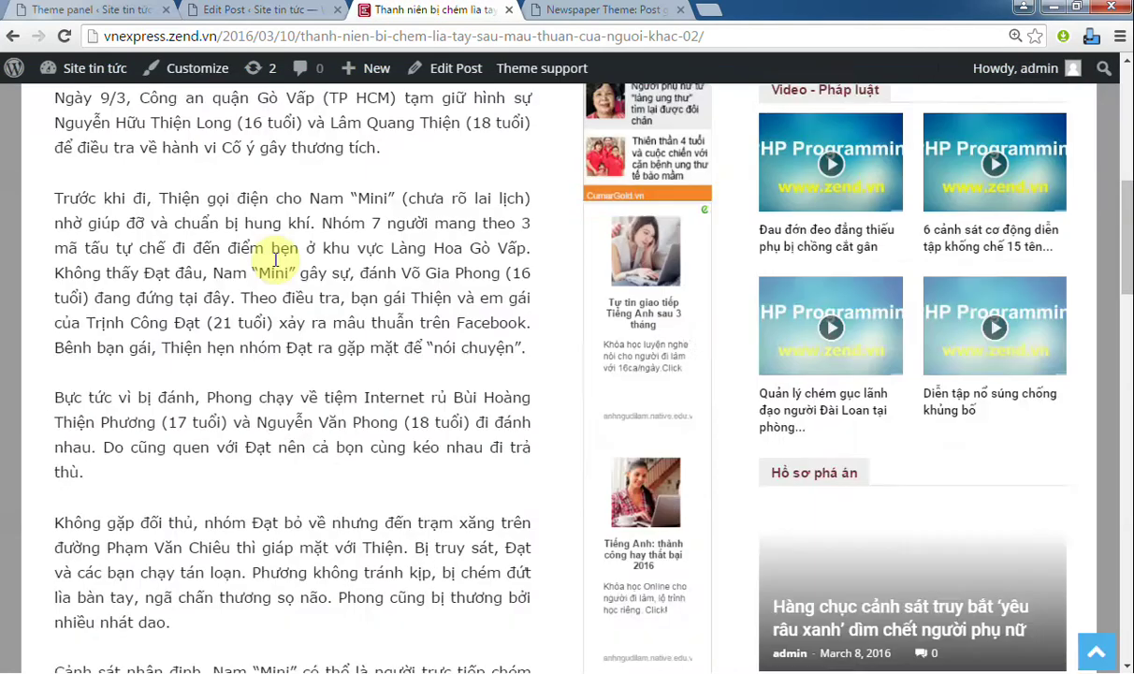
pyautogui.scroll(-5, 279, 267)
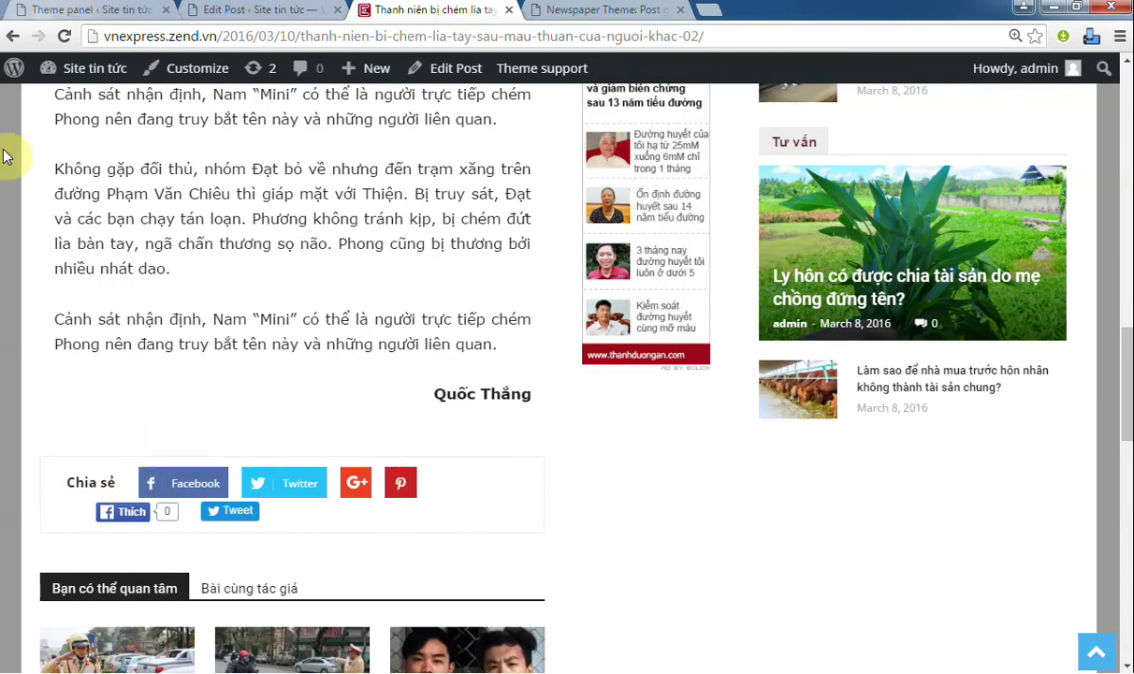
# - Disable Bottom article sharing in the theme's Sharing settings and save the settings
pyautogui.click(77, 13)
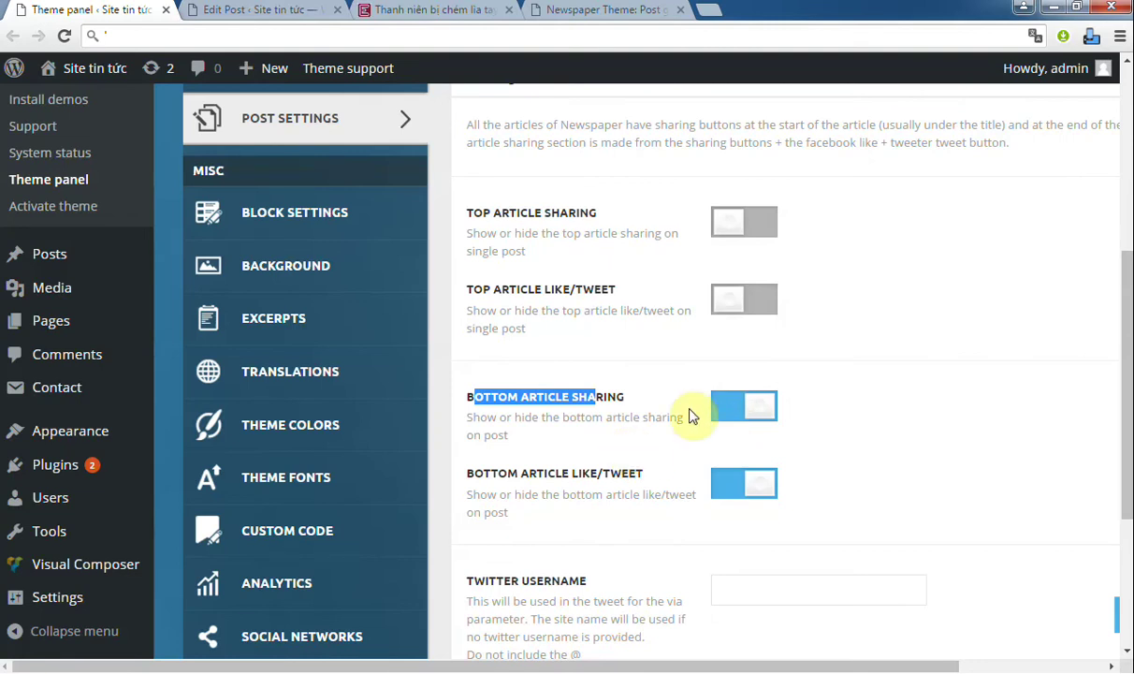
pyautogui.click(735, 407)
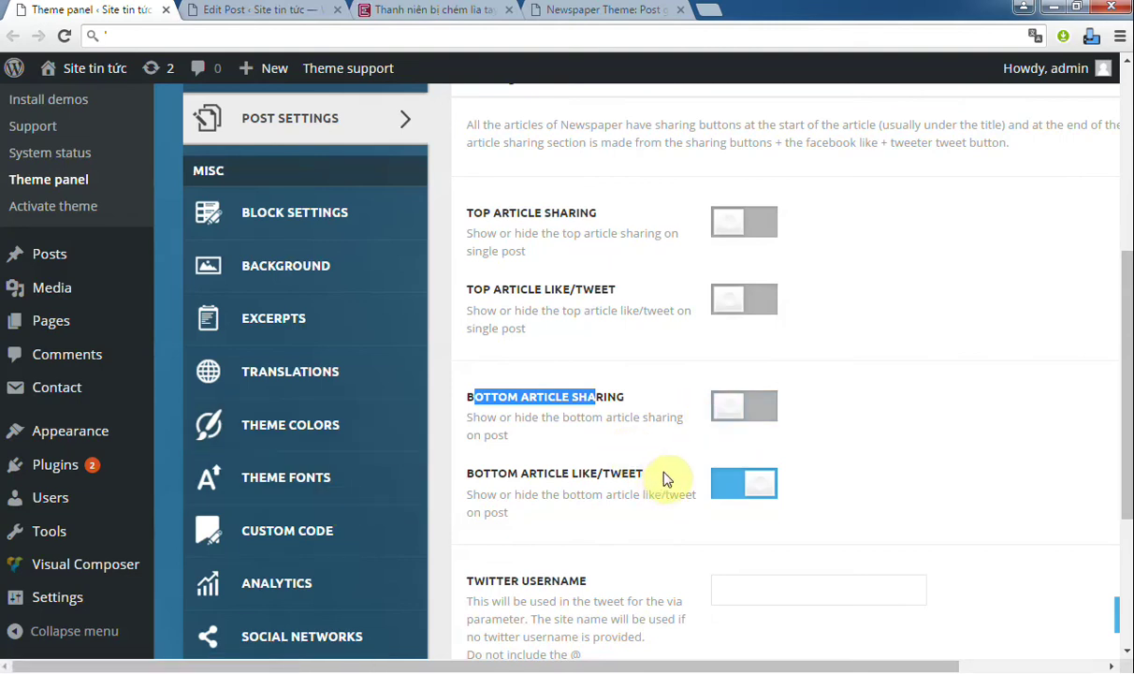
pyautogui.click(1117, 615)
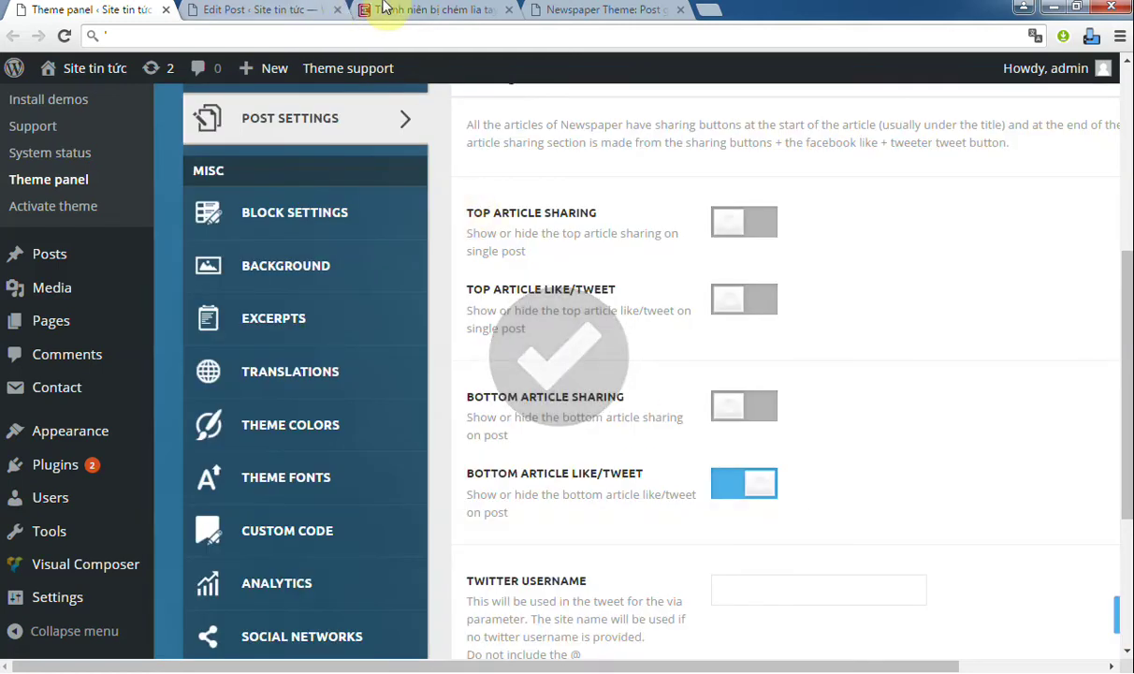
# - Reload the article page and check which buttons the share bar at its end contains
pyautogui.click(291, 20)
pyautogui.click(405, 16)
pyautogui.click(64, 35)
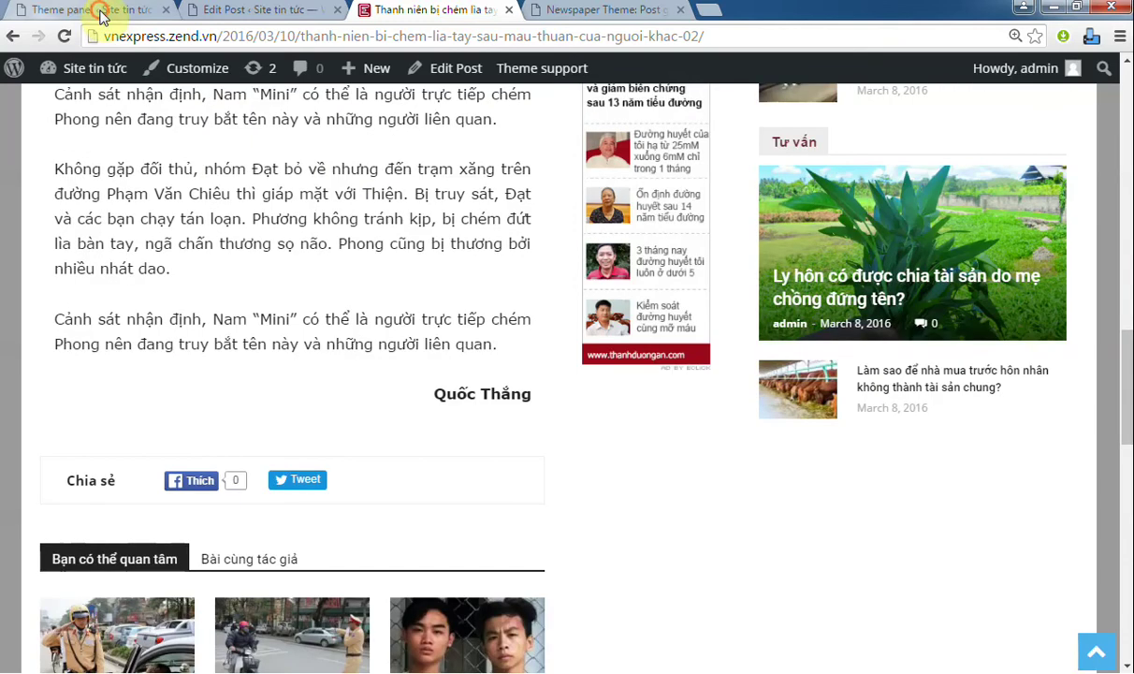
# - Compare the Bottom article like/tweet option with the like and tweet buttons at the end of the article
pyautogui.click(101, 16)
pyautogui.scroll(-1, 628, 253)
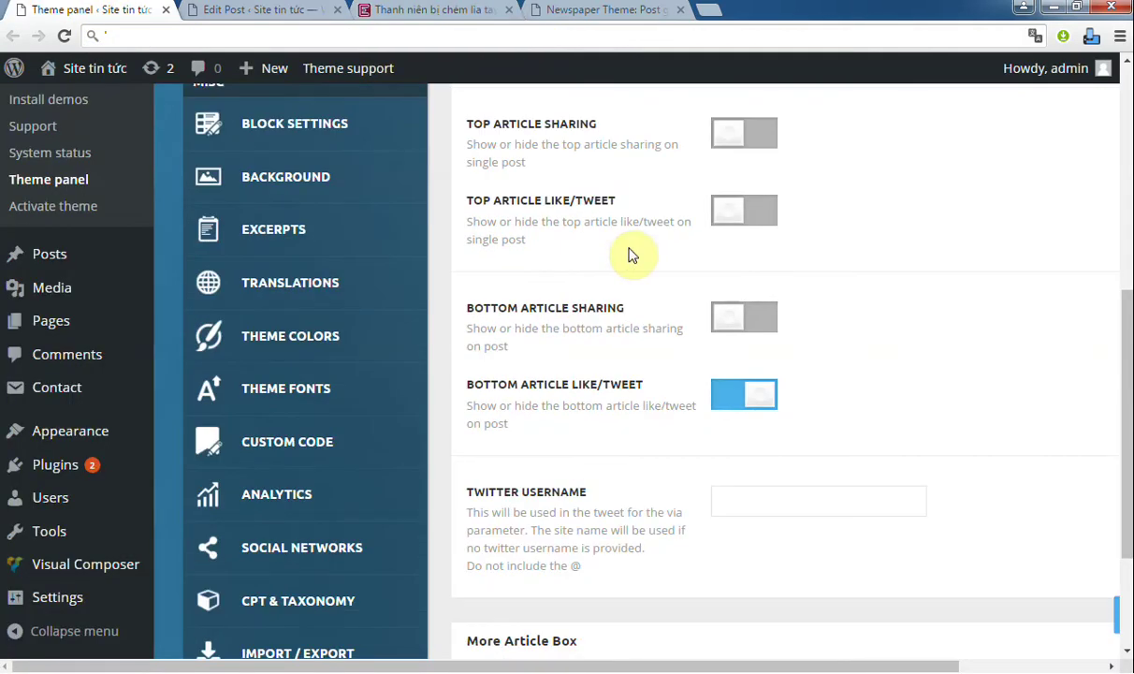
pyautogui.moveTo(520, 383); pyautogui.dragTo(611, 393)
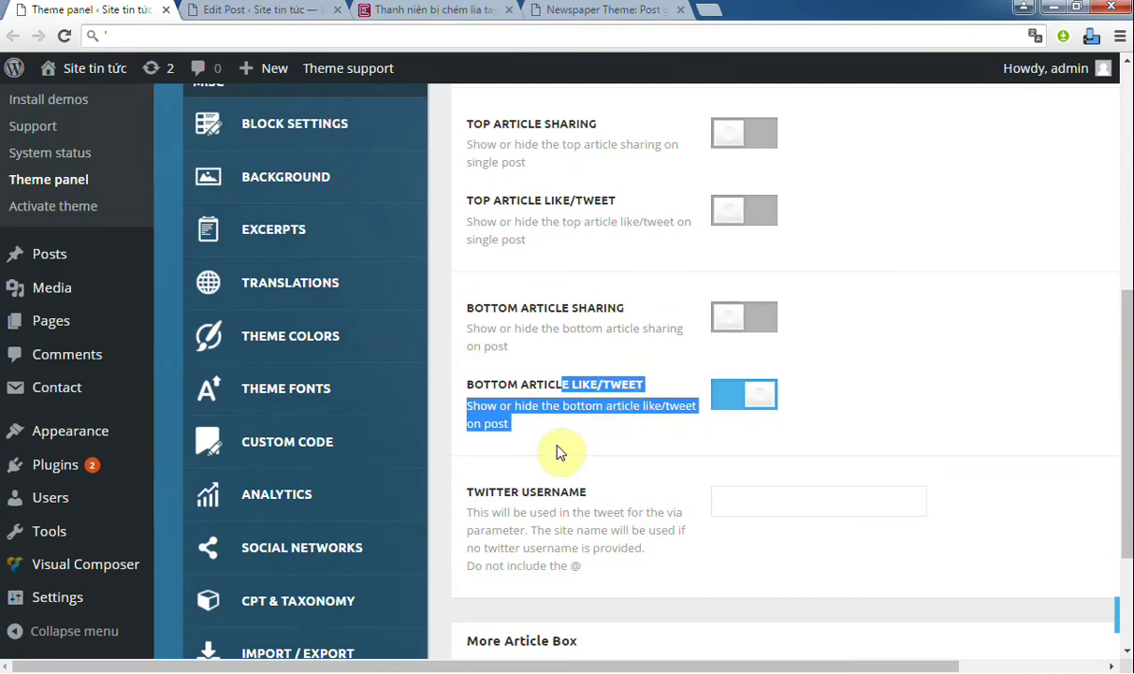
pyautogui.click(502, 449)
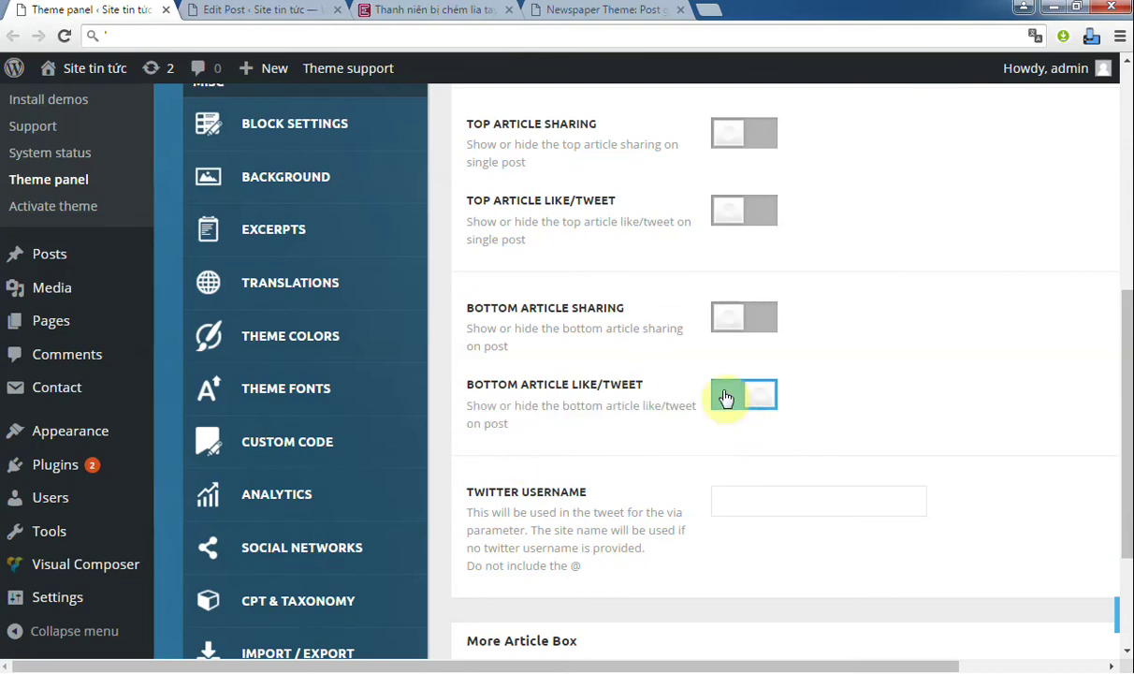
pyautogui.click(439, 9)
pyautogui.scroll(-2, 299, 318)
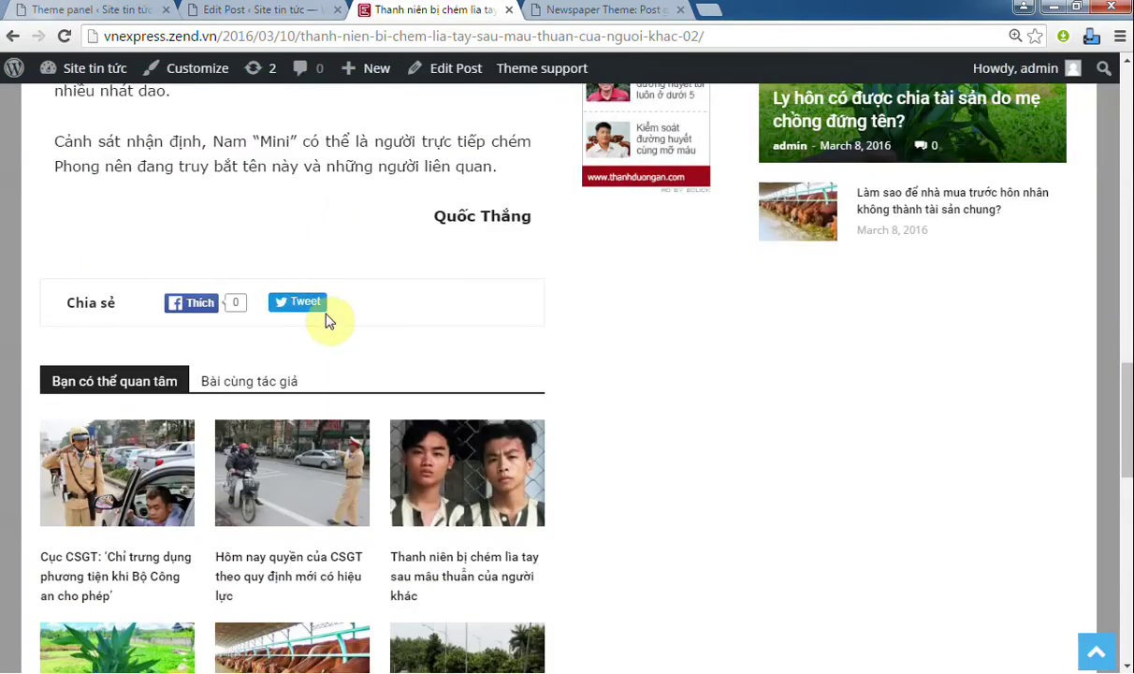
# - Disable Bottom article like/tweet, save the settings and check the end of the reloaded article page
pyautogui.click(73, 11)
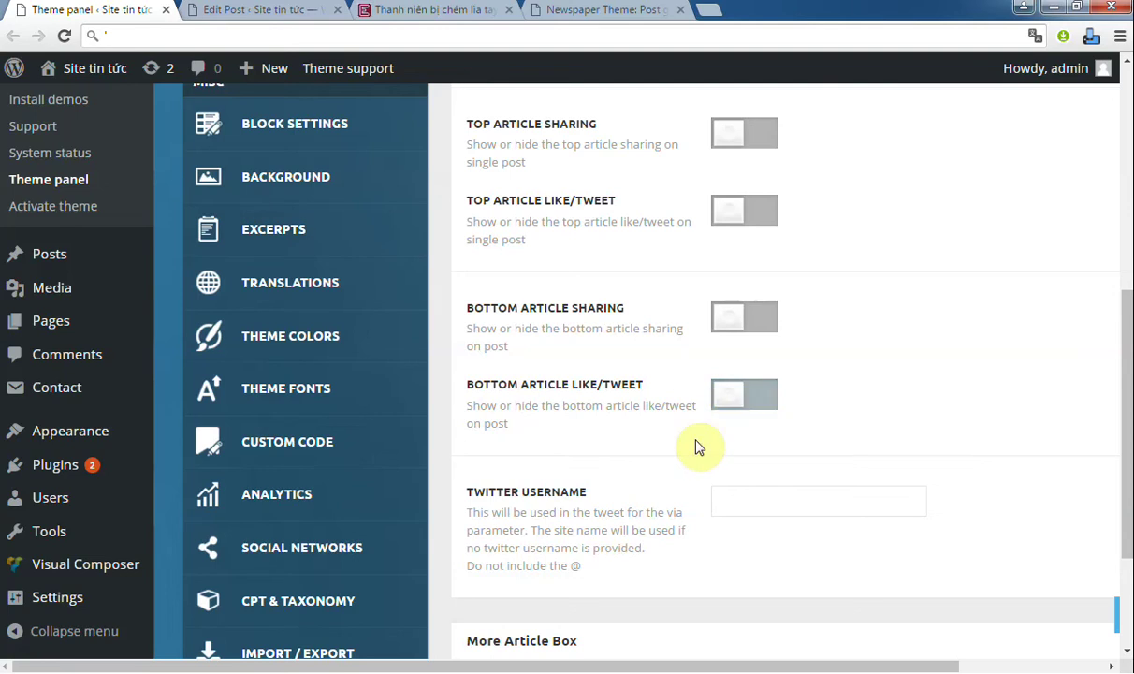
pyautogui.click(1118, 625)
pyautogui.click(401, 11)
pyautogui.click(77, 35)
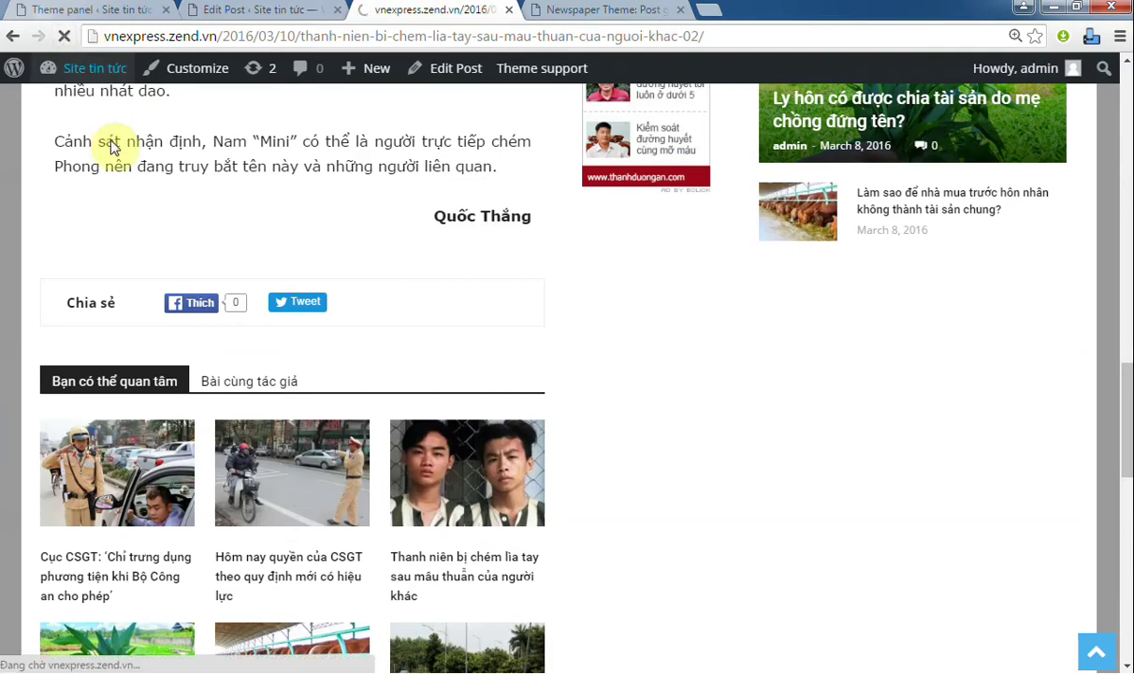
pyautogui.scroll(-2, 101, 228)
pyautogui.scroll(-2, 103, 230)
pyautogui.scroll(4, 97, 208)
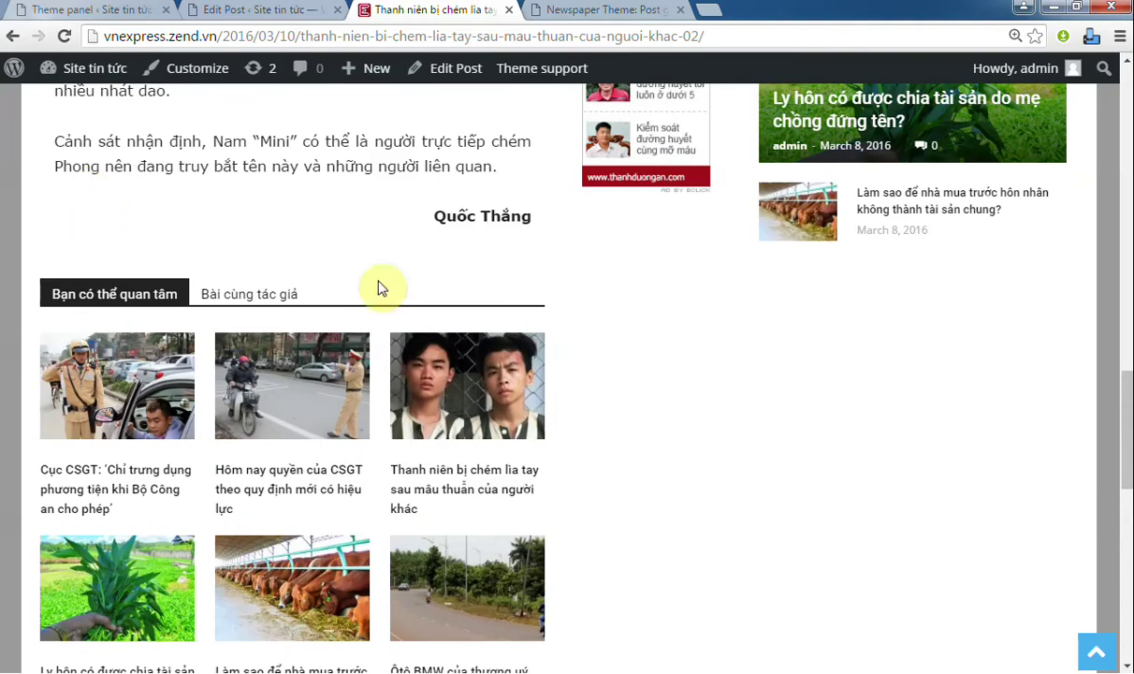
# - Enable Top article like/tweet in the theme's Sharing settings, save, and check the buttons under the title on the reloaded article page
pyautogui.click(86, 11)
pyautogui.scroll(3, 568, 394)
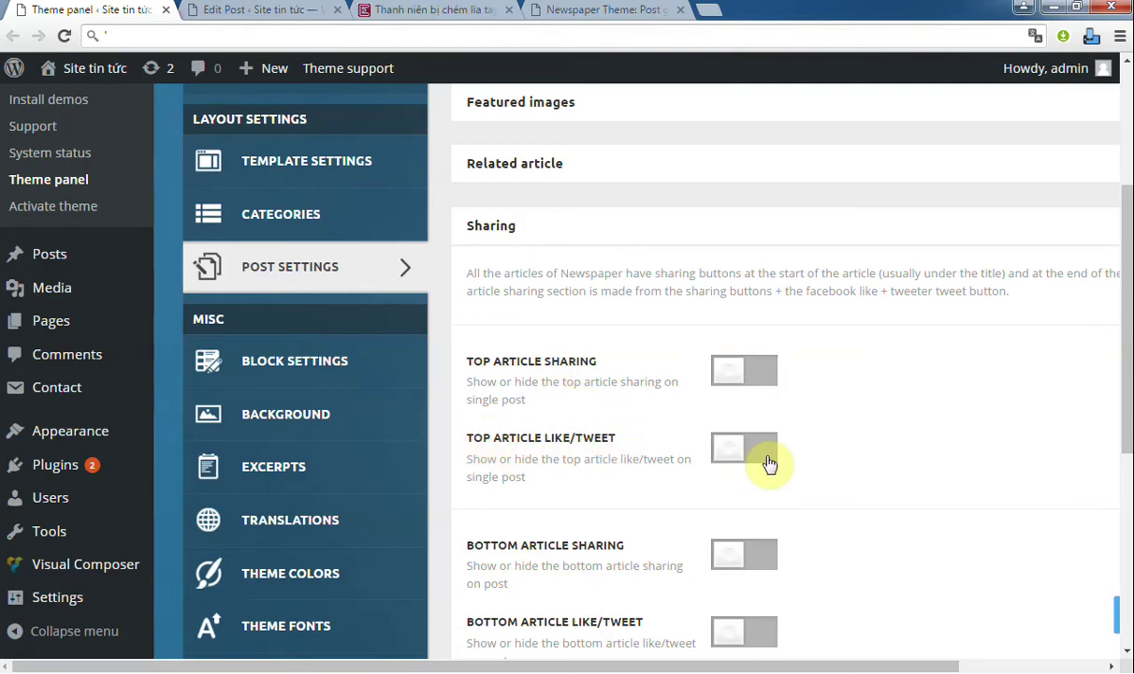
pyautogui.click(1116, 615)
pyautogui.click(402, 10)
pyautogui.click(68, 35)
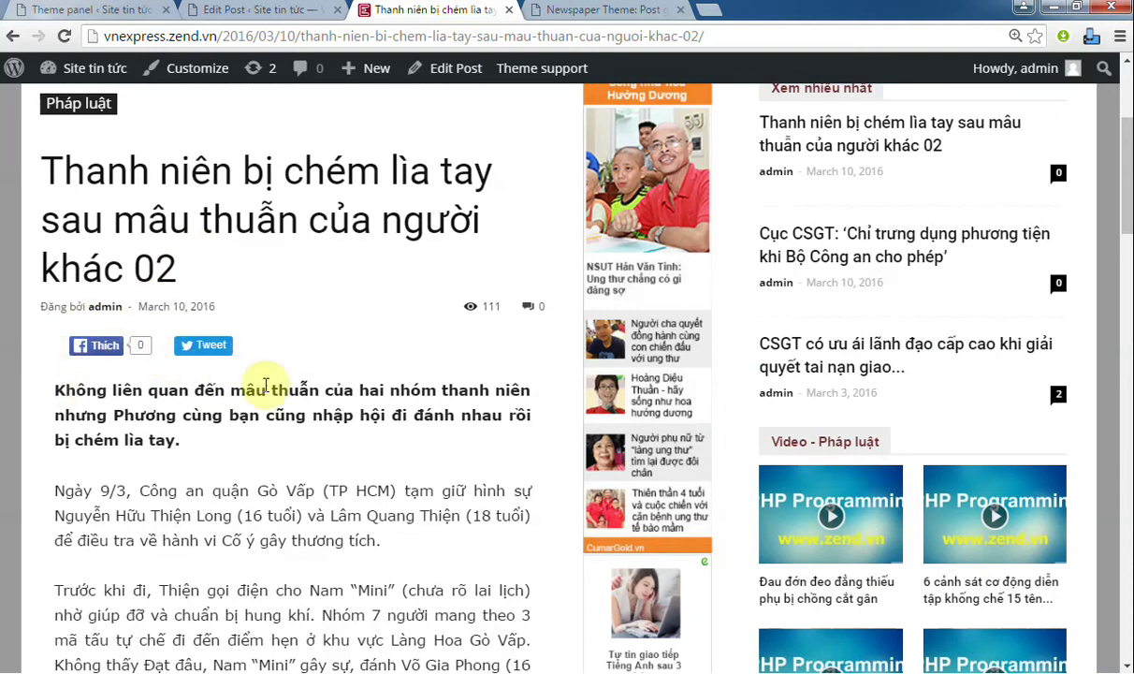
# - Disable Top article like/tweet and enable Top article sharing in the theme's Sharing settings
pyautogui.click(83, 13)
pyautogui.scroll(-2, 582, 275)
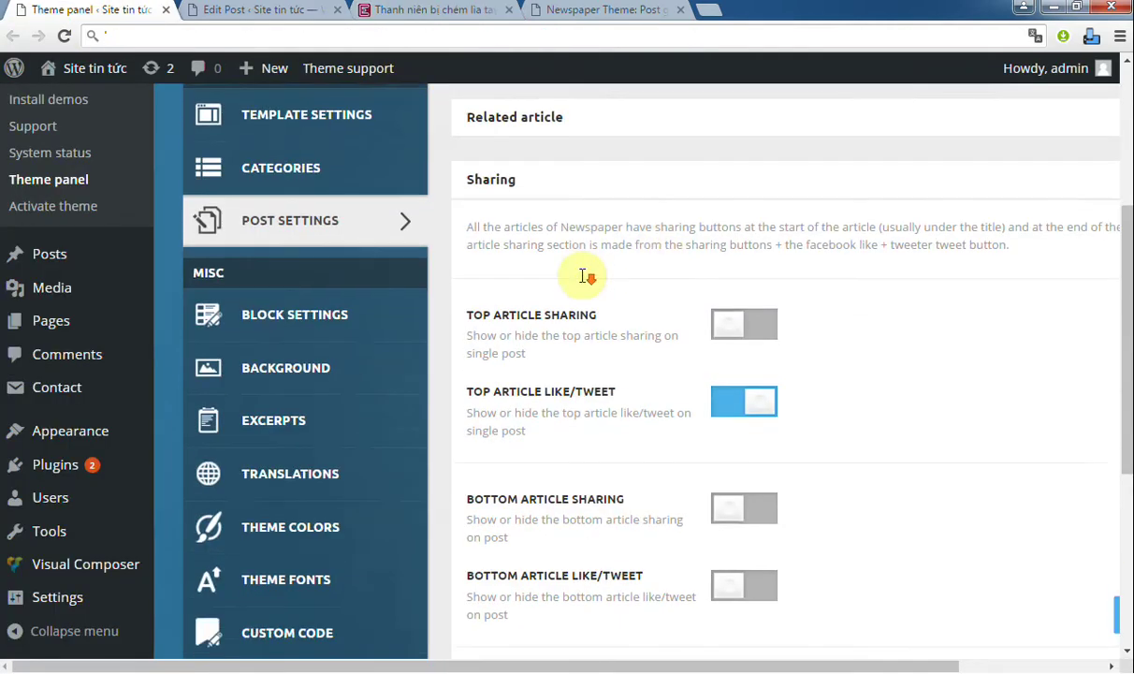
pyautogui.scroll(-1, 582, 276)
pyautogui.scroll(1, 582, 276)
pyautogui.click(723, 271)
pyautogui.click(734, 271)
pyautogui.click(742, 194)
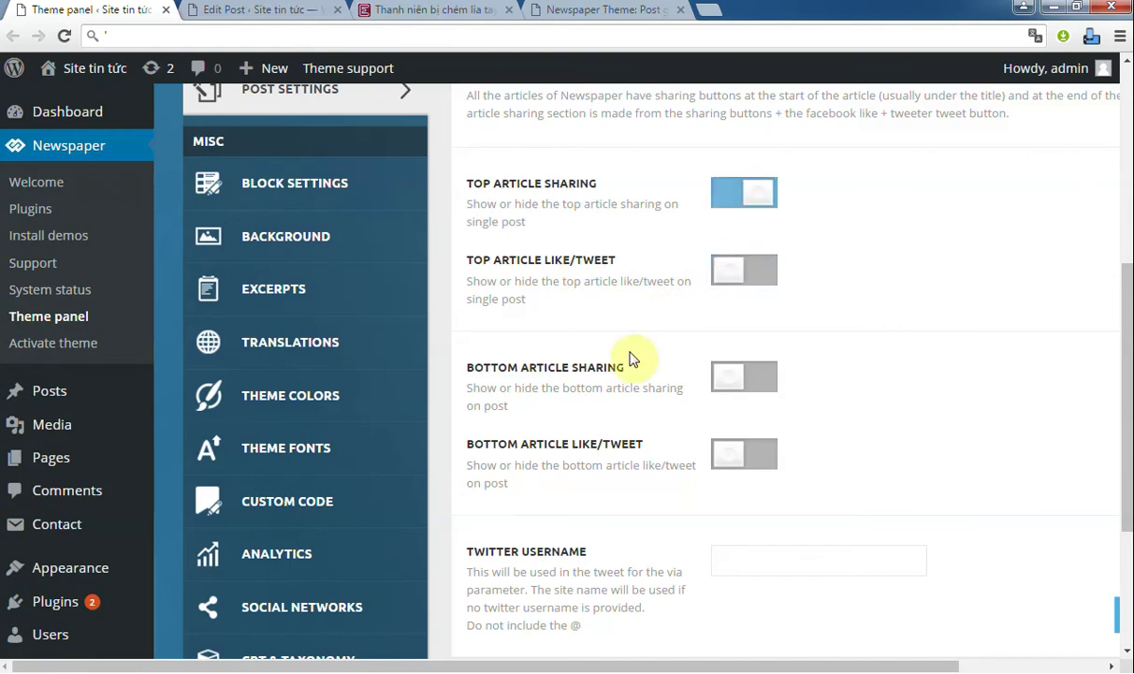
# - Enable Bottom article sharing and Bottom article like/tweet, and save the settings
pyautogui.click(760, 393)
pyautogui.click(750, 453)
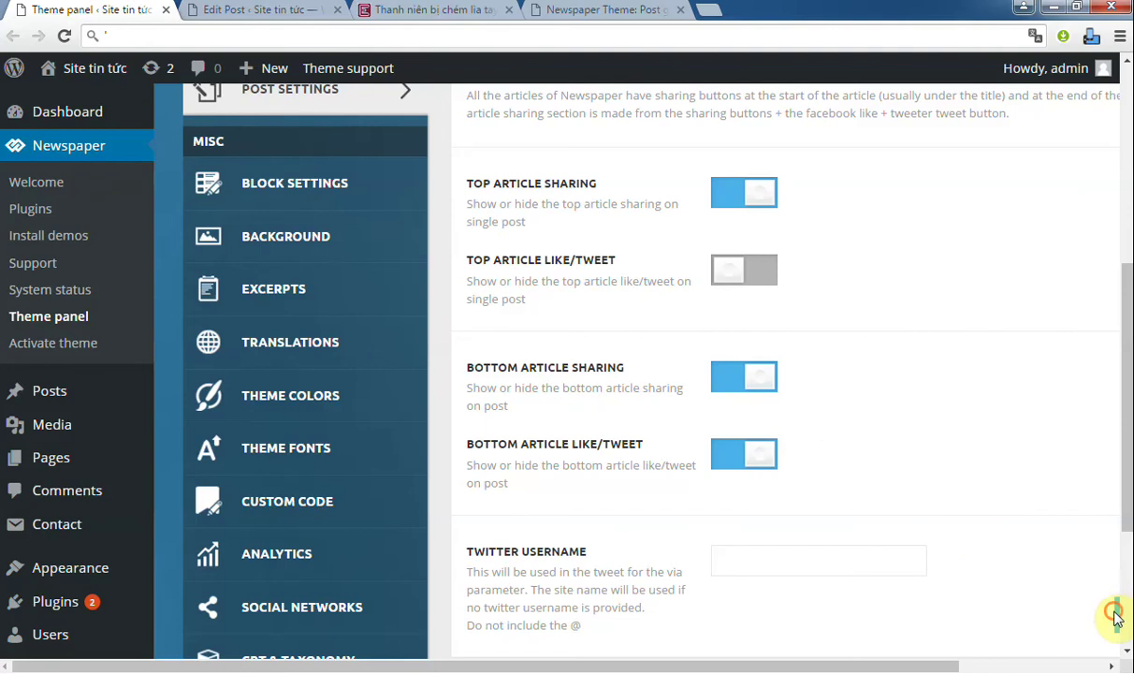
pyautogui.scroll(-3, 1120, 615)
pyautogui.scroll(4, 1073, 460)
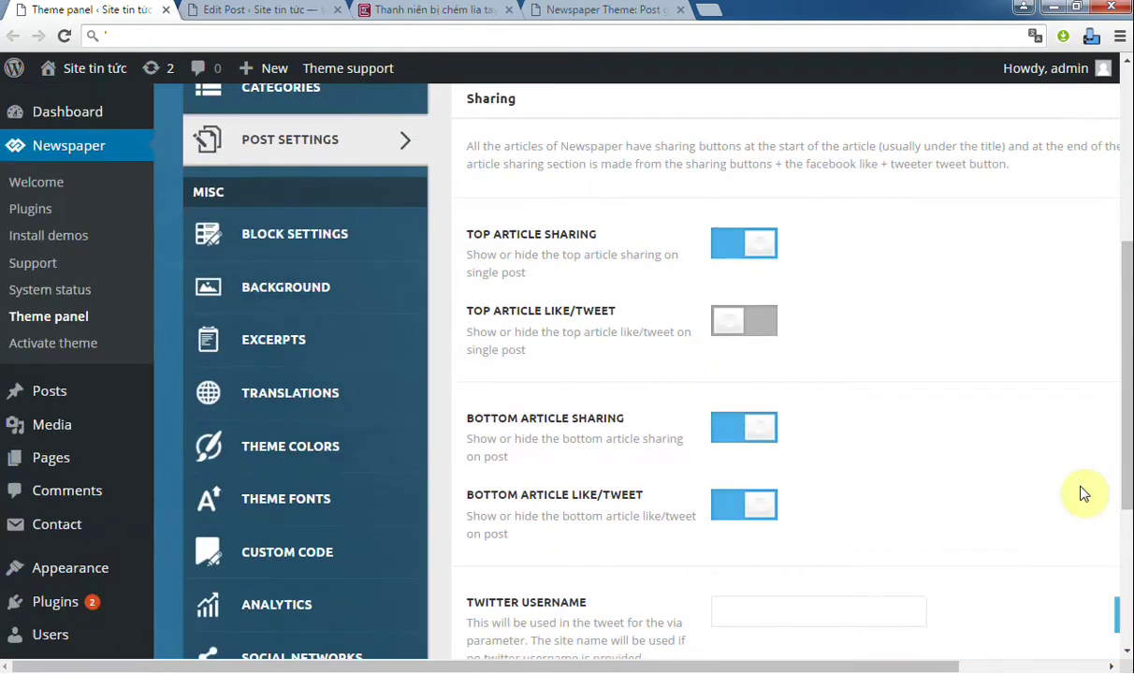
pyautogui.click(1120, 618)
# - Reload the article page and check the share buttons under the title and at the end of the article
pyautogui.click(382, 23)
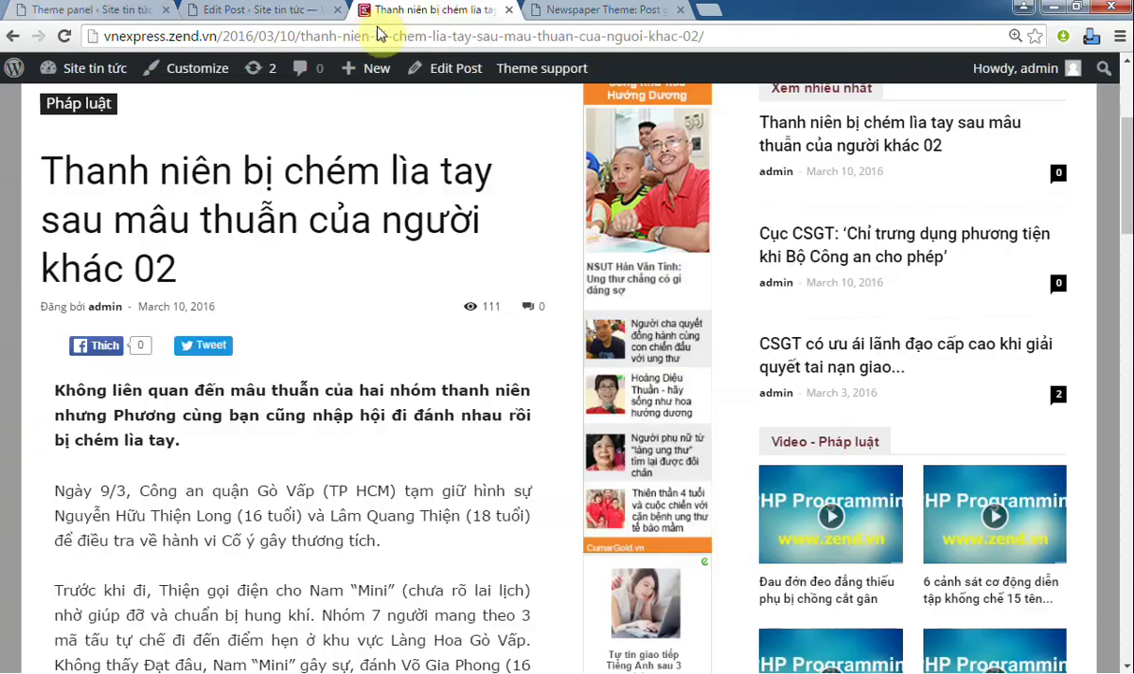
pyautogui.click(378, 39)
pyautogui.press('Return')
pyautogui.scroll(-2, 333, 171)
pyautogui.scroll(-1, 333, 171)
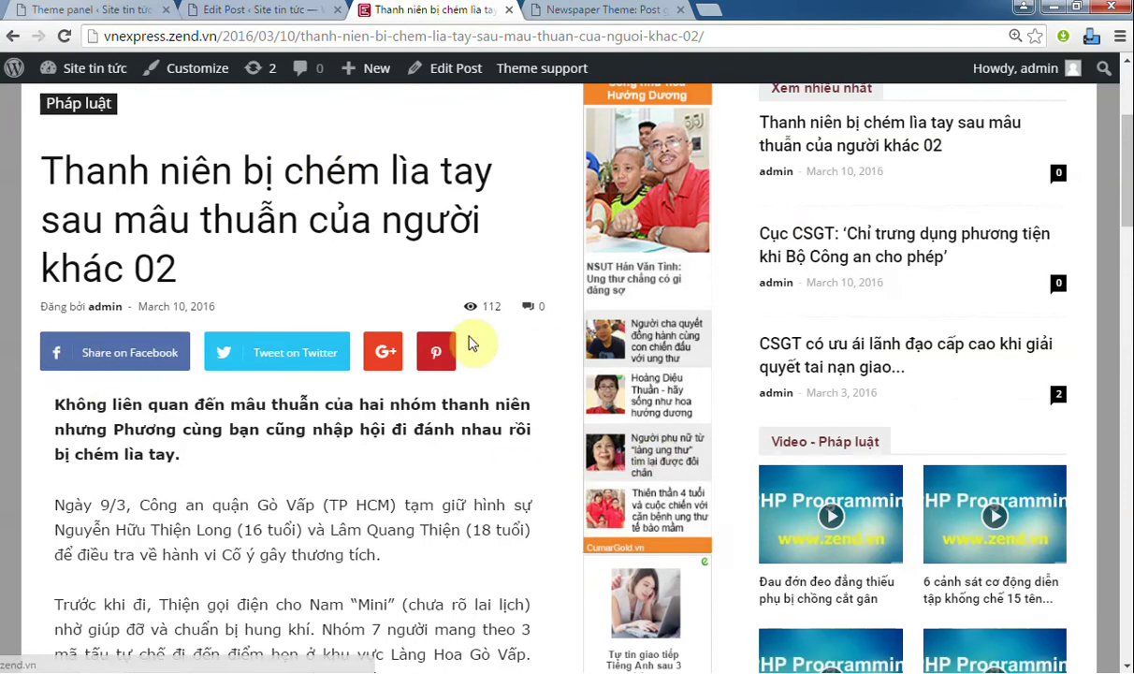
pyautogui.scroll(-10, 471, 344)
pyautogui.scroll(-2, 470, 339)
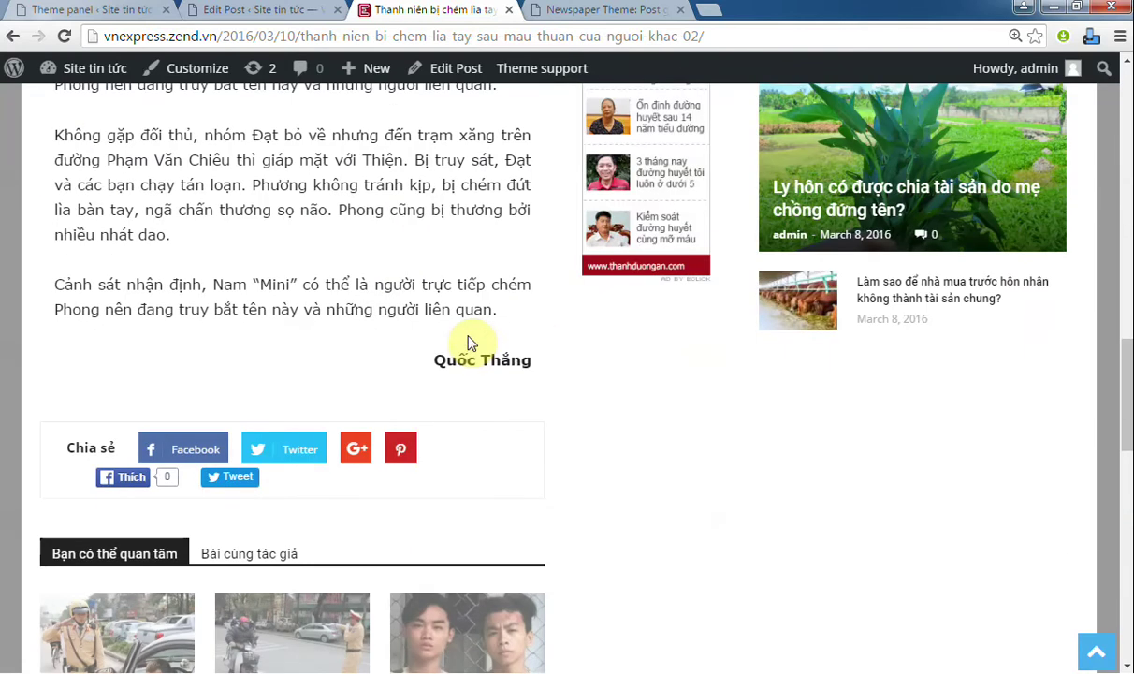
# - Close the Sharing settings, open the More Article Box settings and enable More Articles, saving the change
pyautogui.click(79, 11)
pyautogui.scroll(1, 592, 312)
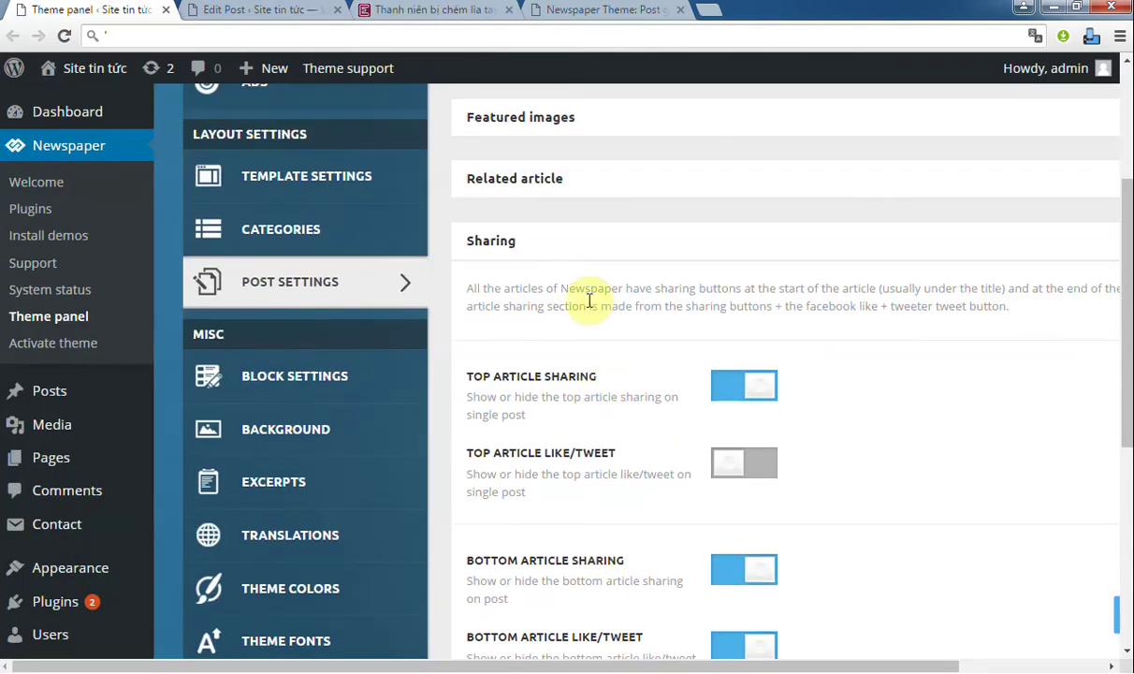
pyautogui.click(572, 259)
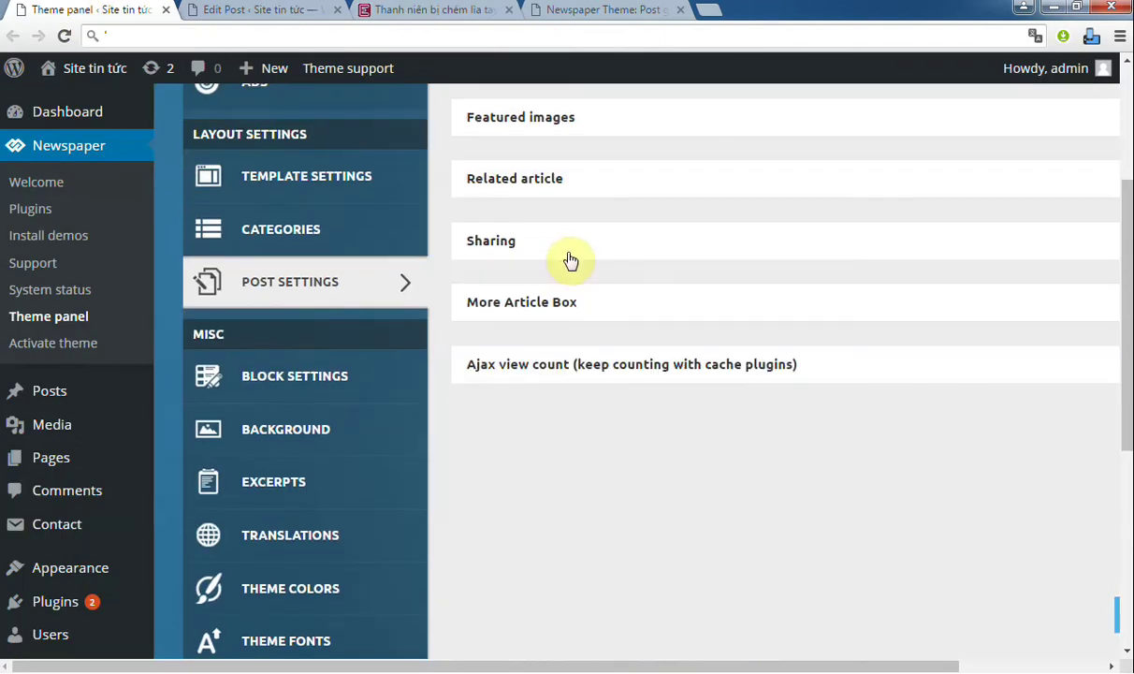
pyautogui.click(592, 308)
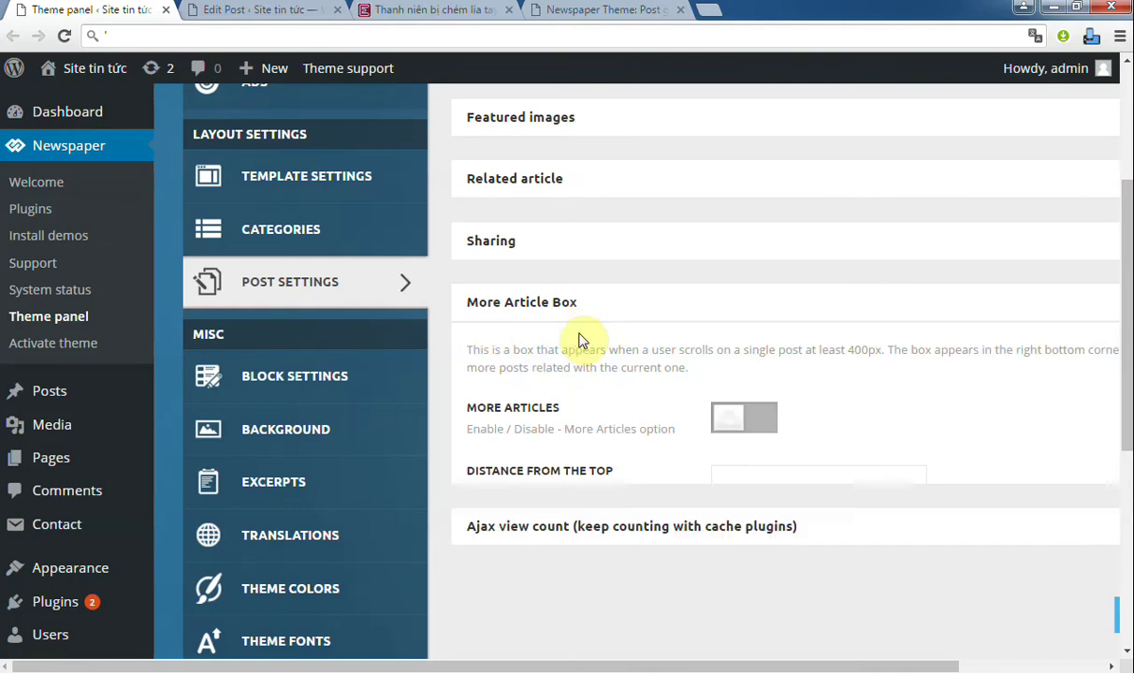
pyautogui.scroll(-1, 569, 328)
pyautogui.moveTo(466, 317); pyautogui.dragTo(588, 321)
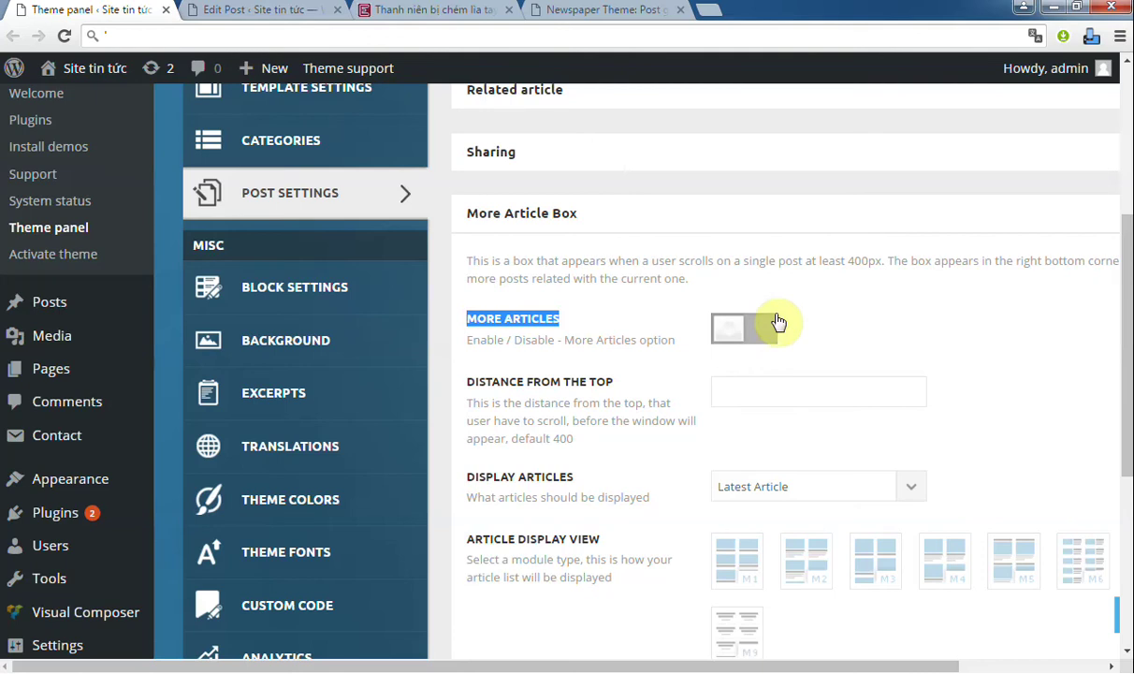
pyautogui.click(770, 333)
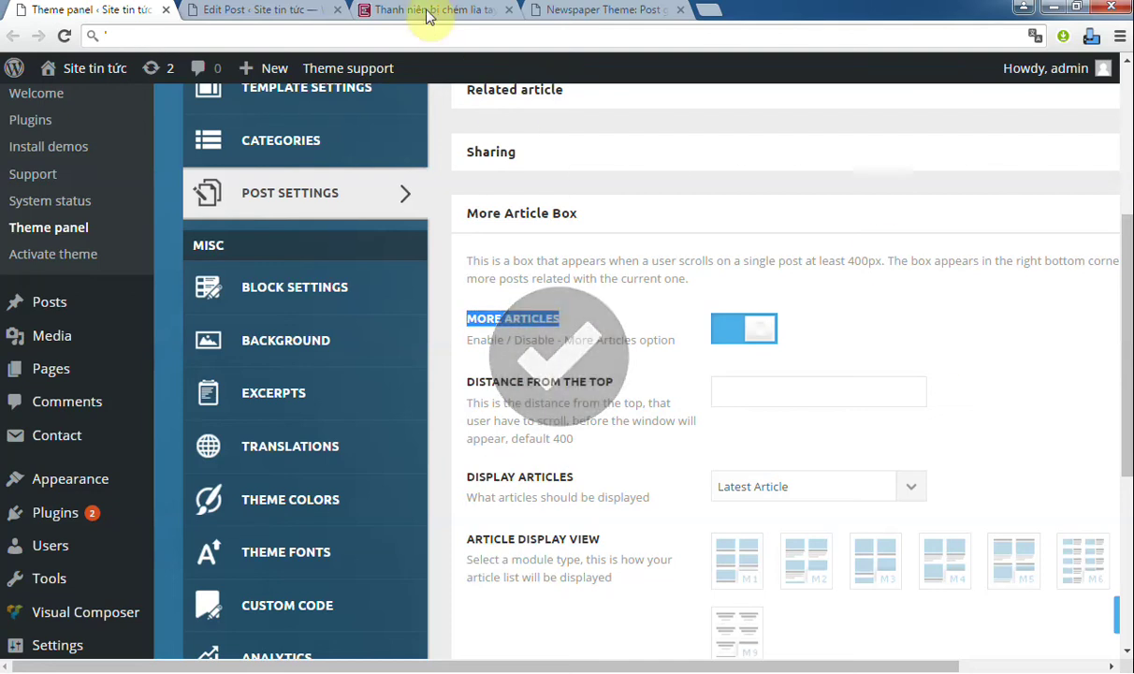
# - Reload the article page and go down through the article to check the More Stories box
pyautogui.click(431, 13)
pyautogui.click(420, 44)
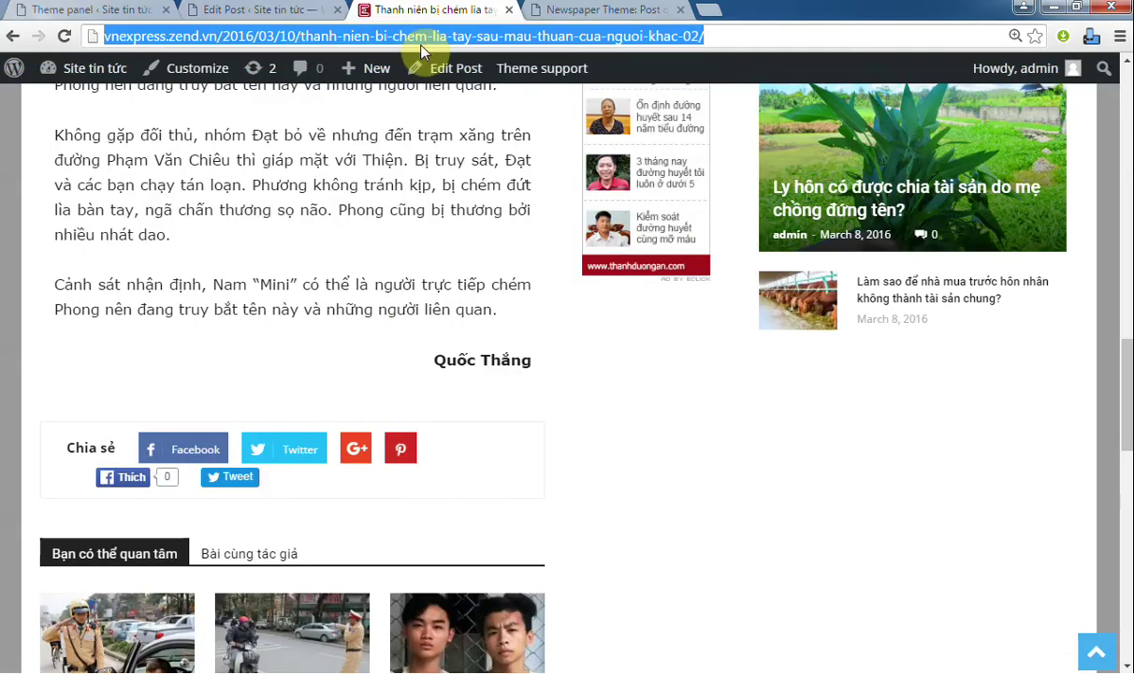
pyautogui.press('Return')
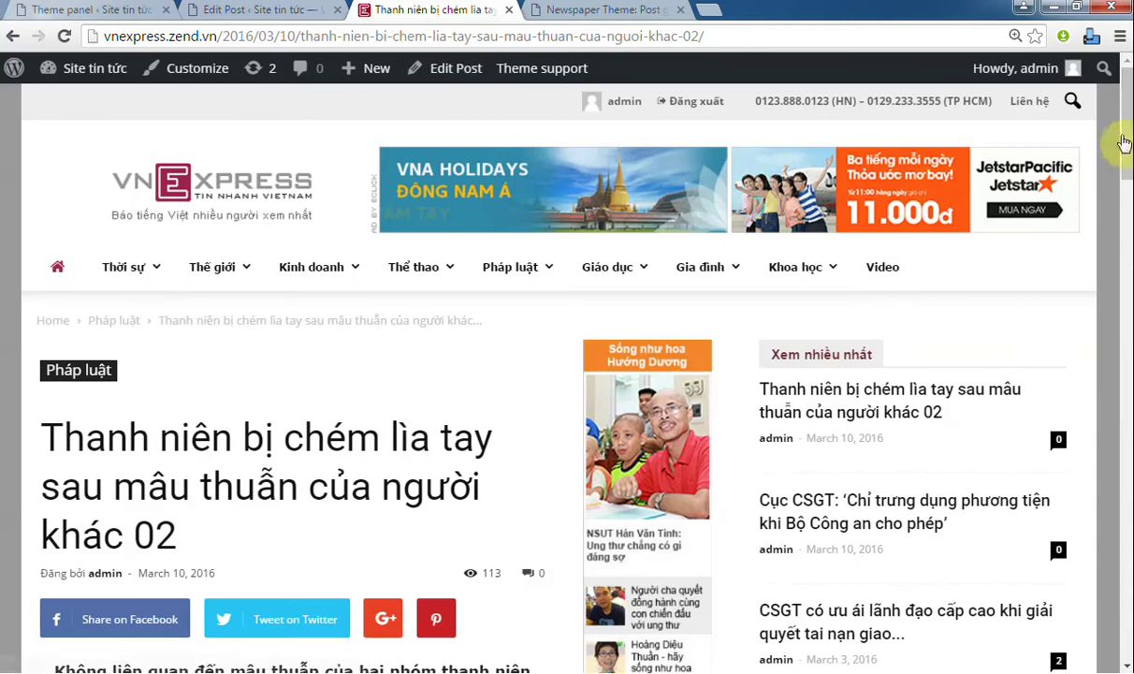
pyautogui.moveTo(1126, 137); pyautogui.dragTo(1126, 249)
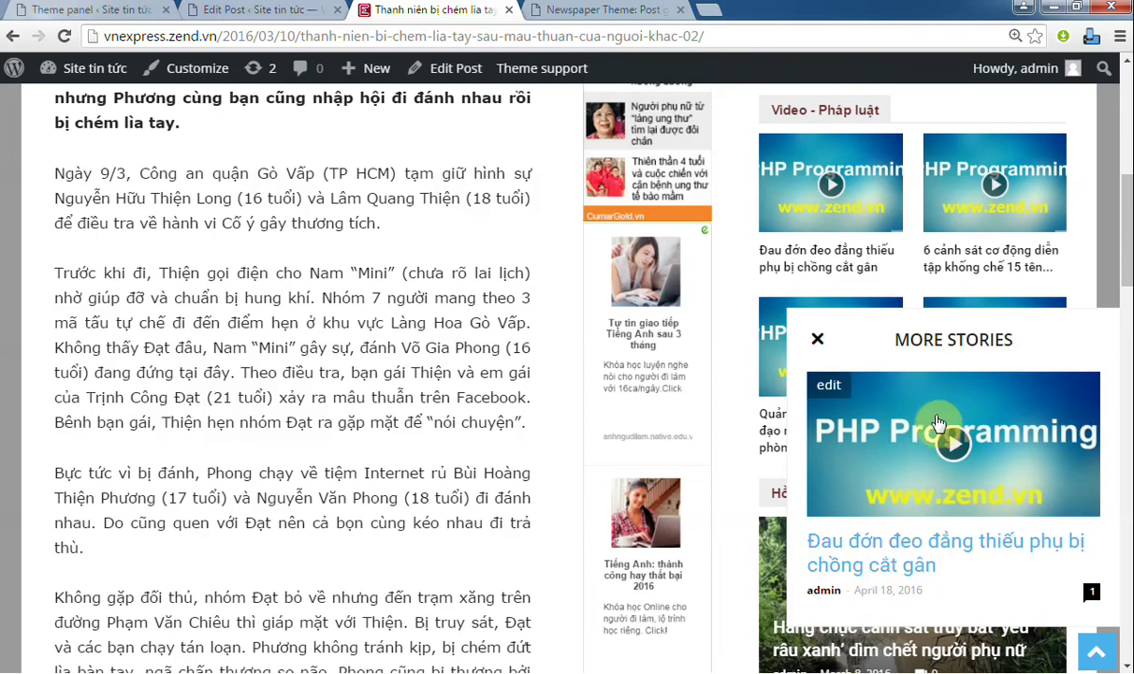
# - Compare the Distance from the top option and its default with the More Stories box on the article page
pyautogui.click(101, 11)
pyautogui.scroll(-1, 527, 211)
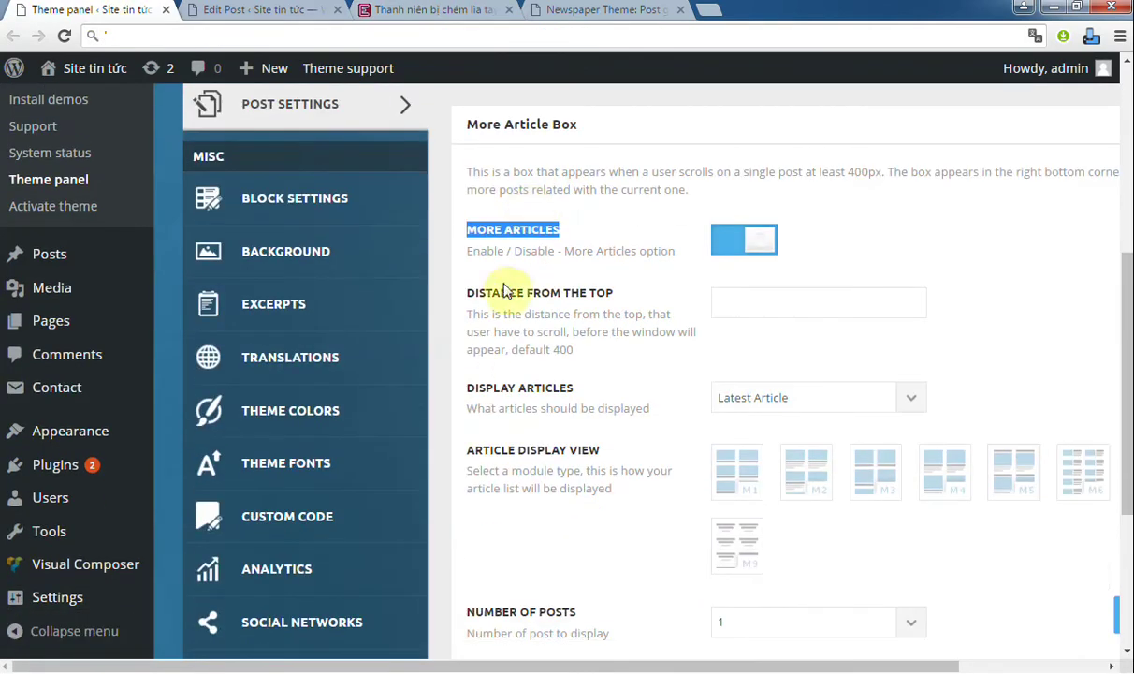
pyautogui.moveTo(471, 295); pyautogui.dragTo(631, 295)
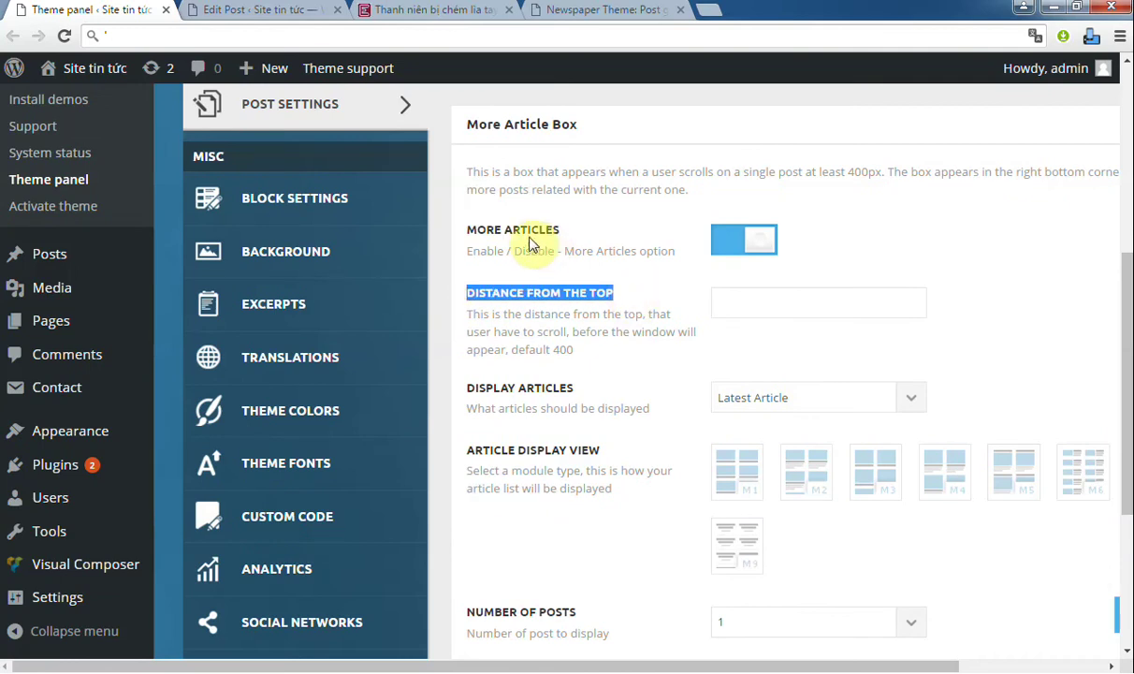
pyautogui.click(441, 21)
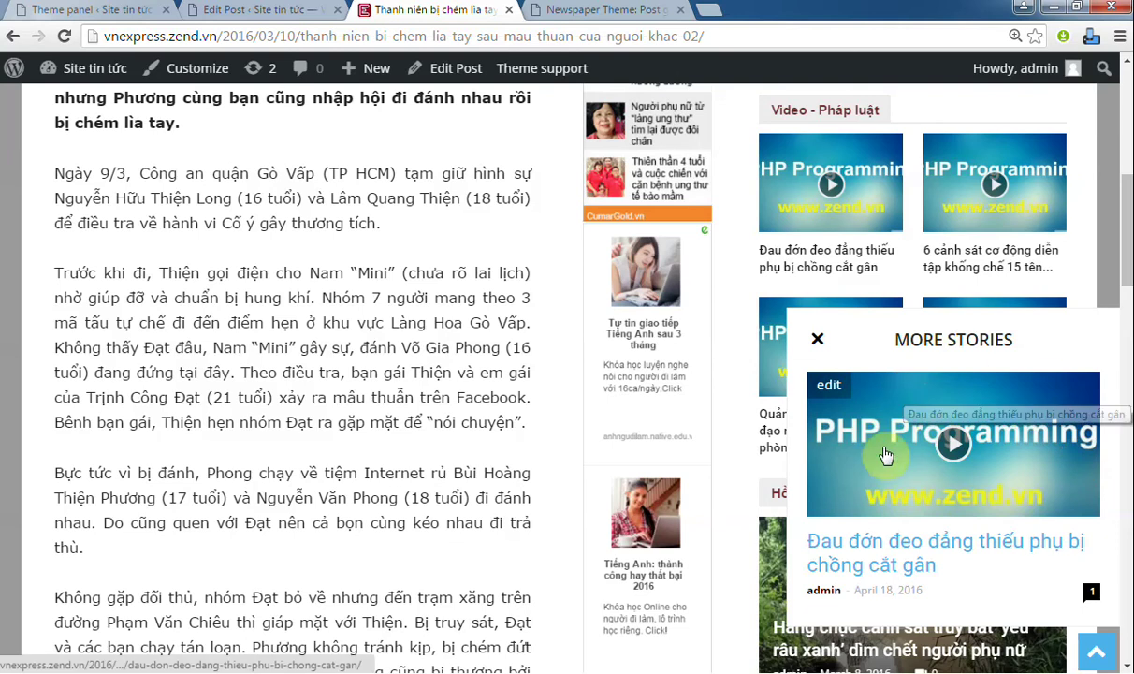
pyautogui.click(79, 11)
pyautogui.moveTo(548, 350); pyautogui.dragTo(631, 333)
pyautogui.click(610, 355)
# - Set the More Article Box's distance from the top to 100 and save the settings
pyautogui.click(746, 298)
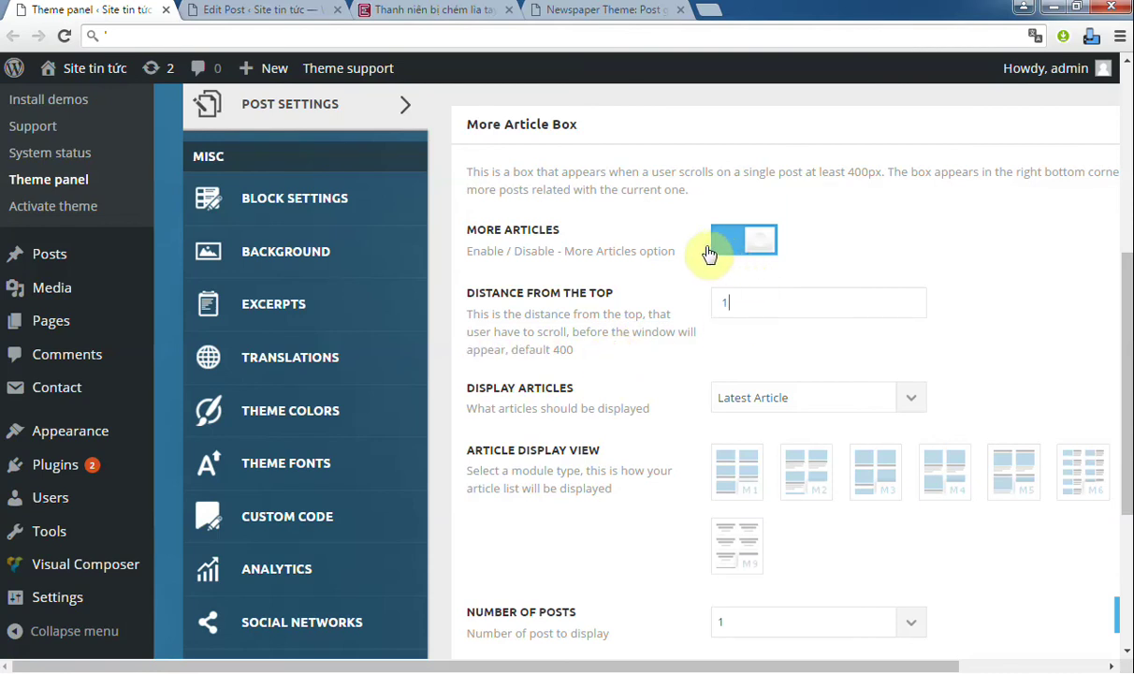
pyautogui.write('100')
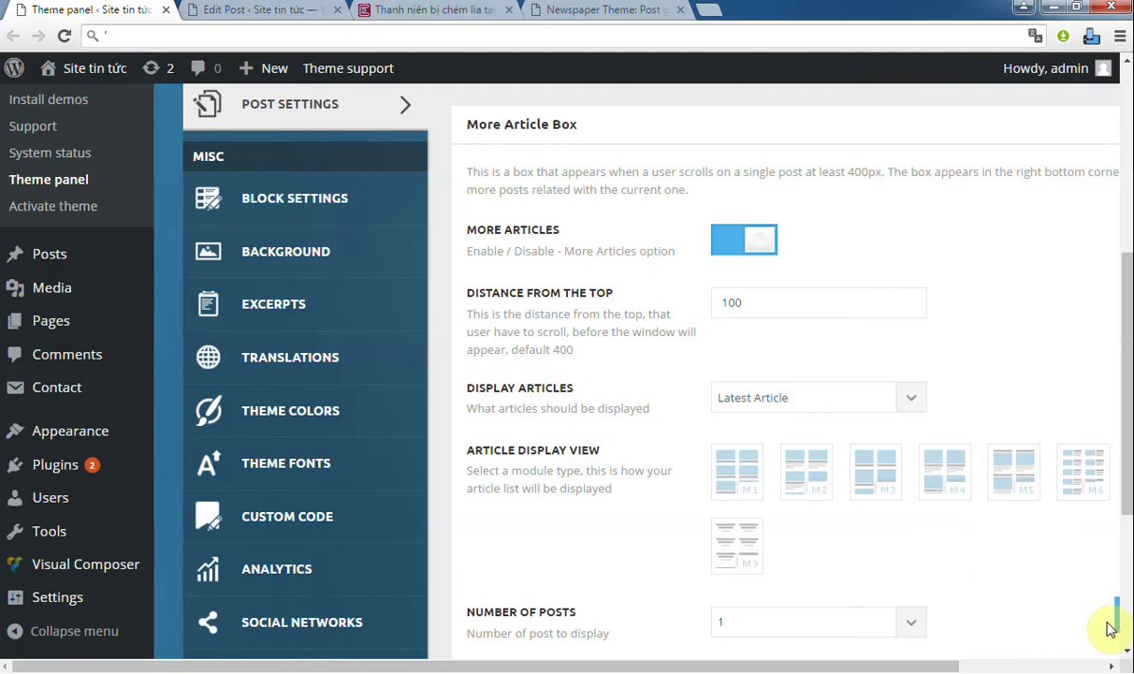
pyautogui.click(1051, 614)
# - Reload the article page and go down slightly to check how soon the More Stories box appears
pyautogui.click(402, 11)
pyautogui.click(384, 39)
pyautogui.press('Return')
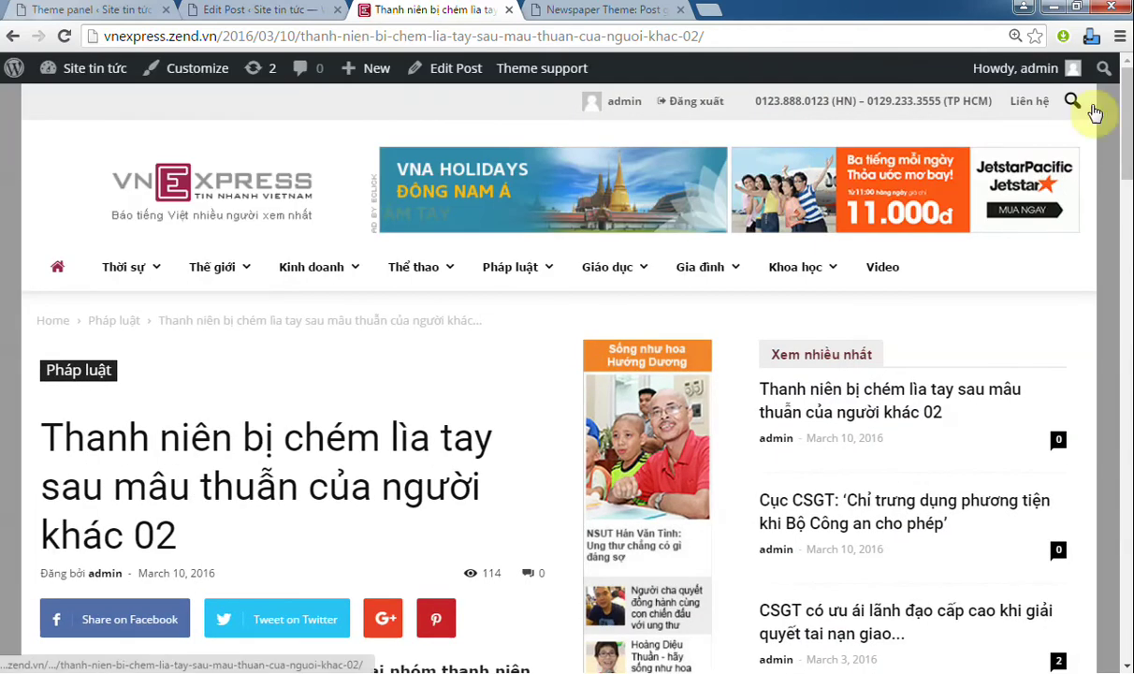
pyautogui.moveTo(1128, 110); pyautogui.dragTo(1115, 136)
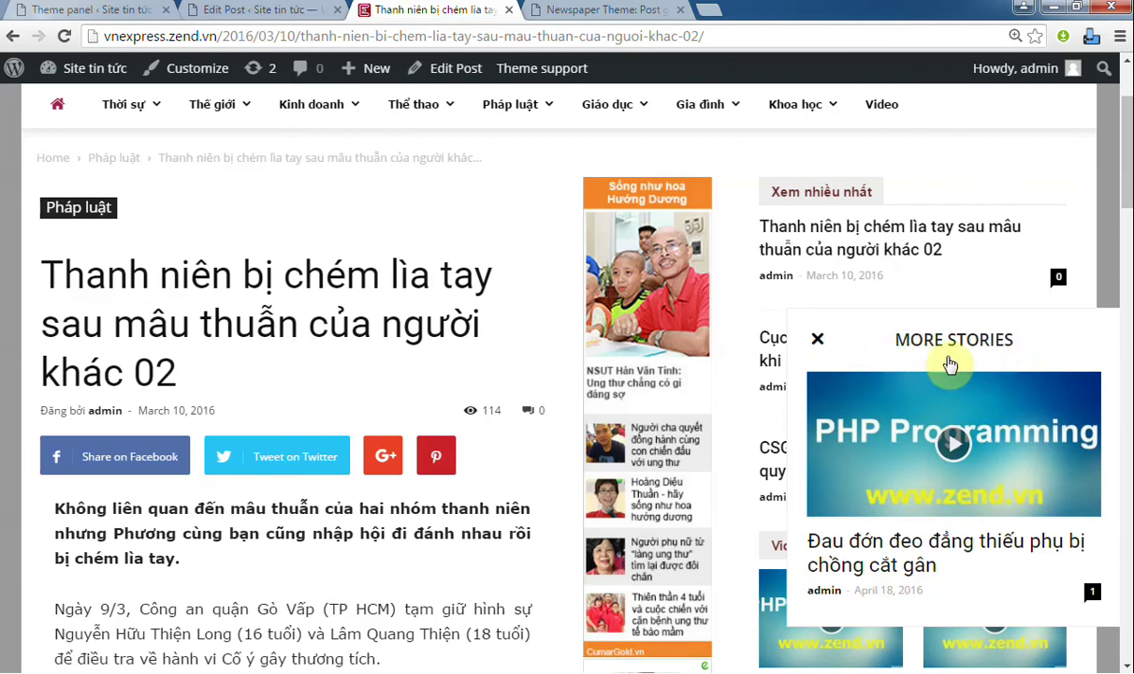
# - Clear the More Article Box's distance from the top, set Display Articles to Random and save the settings
pyautogui.click(92, 18)
pyautogui.click(736, 301)
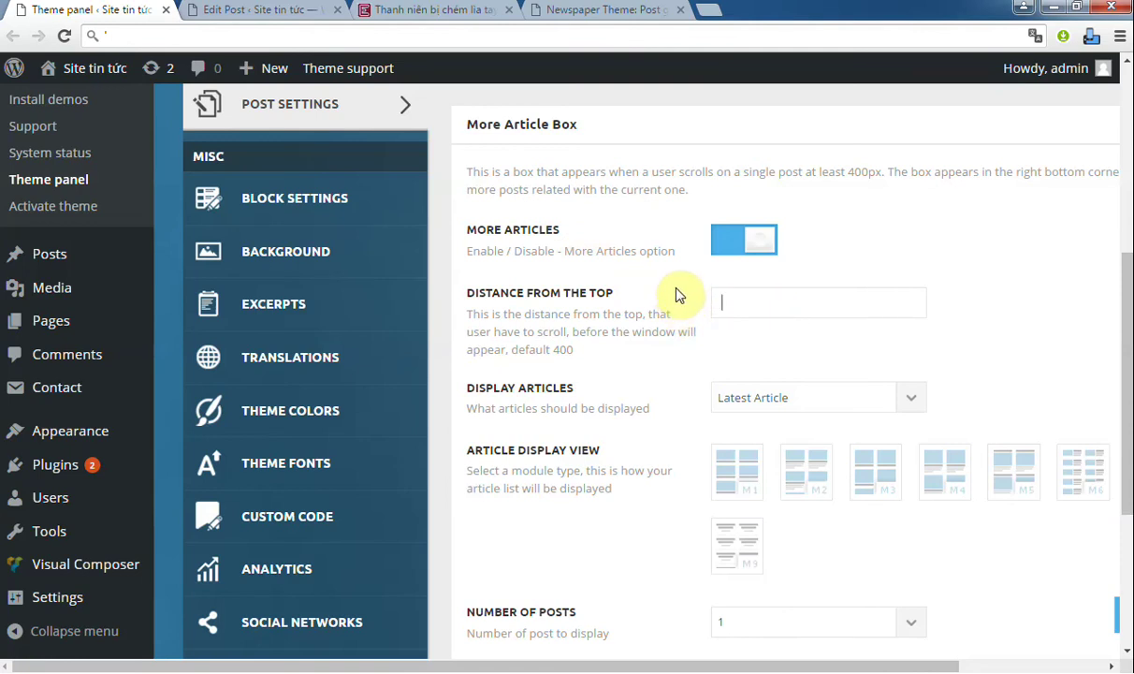
pyautogui.moveTo(441, 372); pyautogui.dragTo(580, 389)
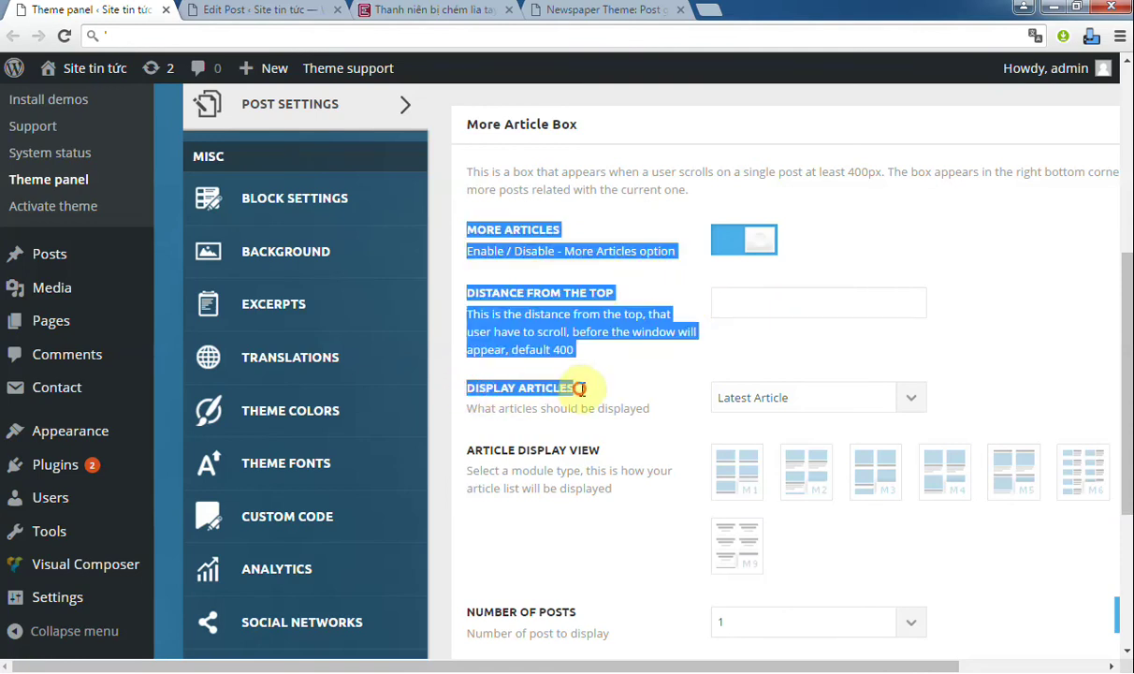
pyautogui.click(591, 392)
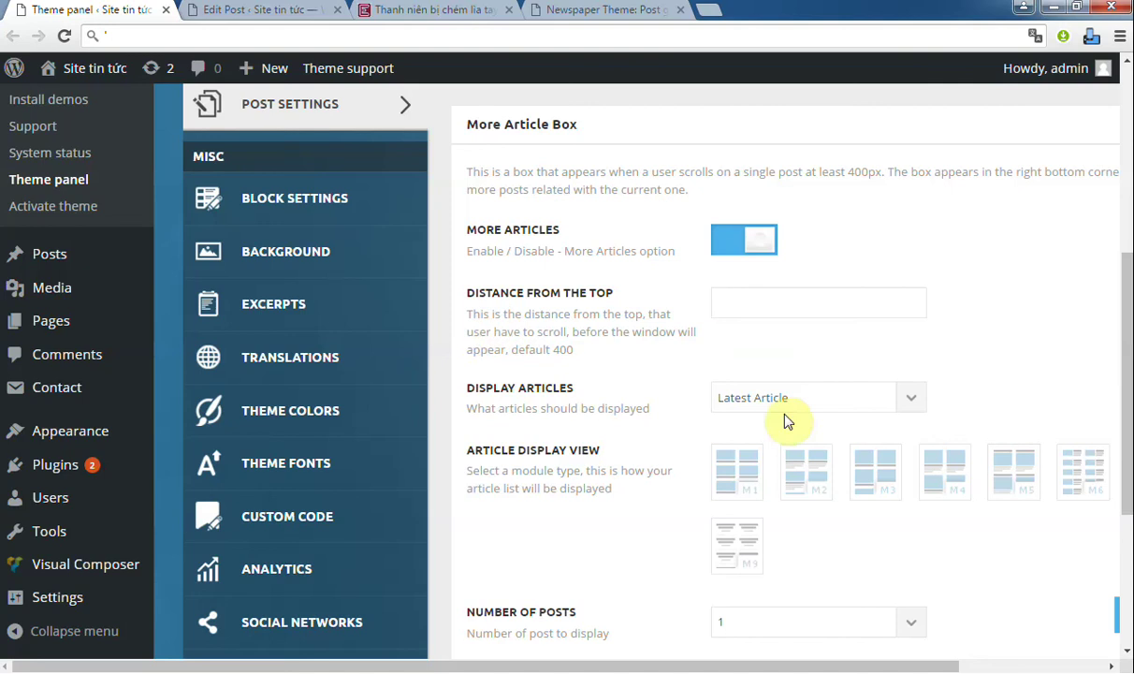
pyautogui.click(910, 400)
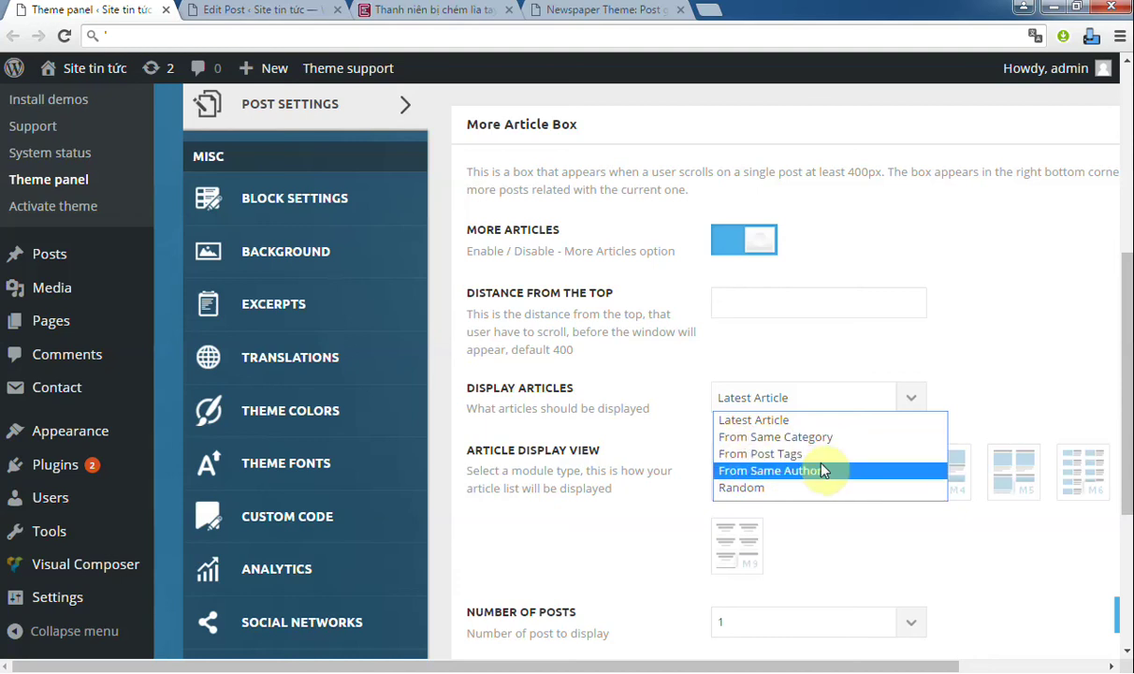
pyautogui.click(775, 487)
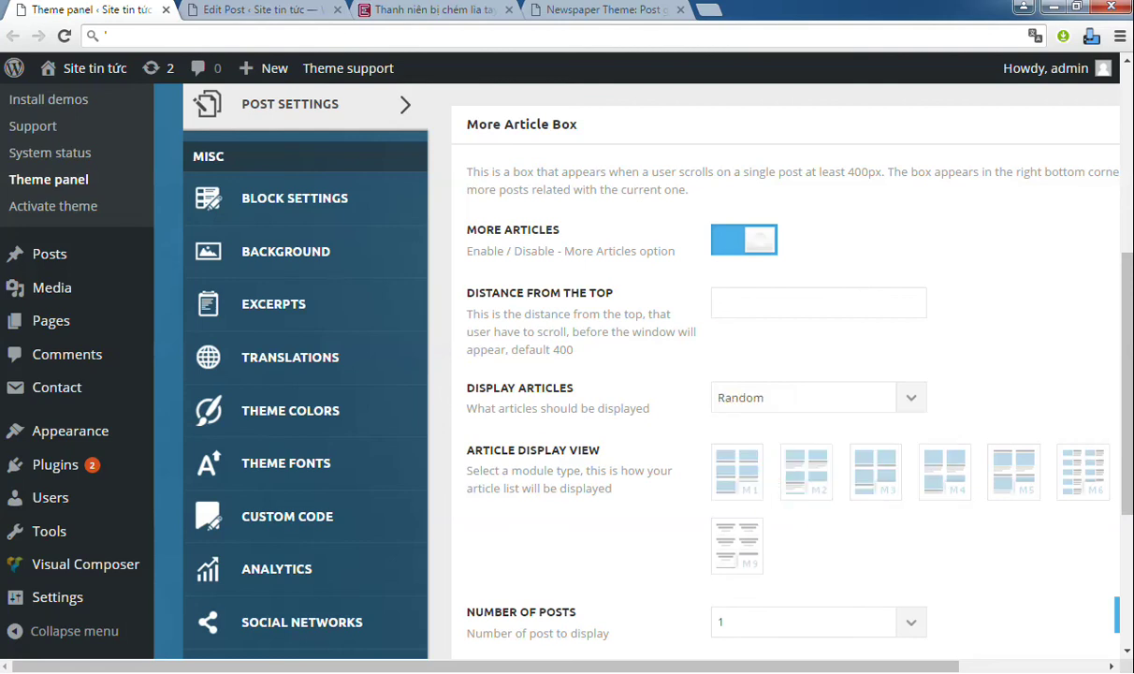
pyautogui.click(1120, 624)
# - Reload the article page repeatedly and check which article the More Stories box displays
pyautogui.click(430, 10)
pyautogui.click(426, 36)
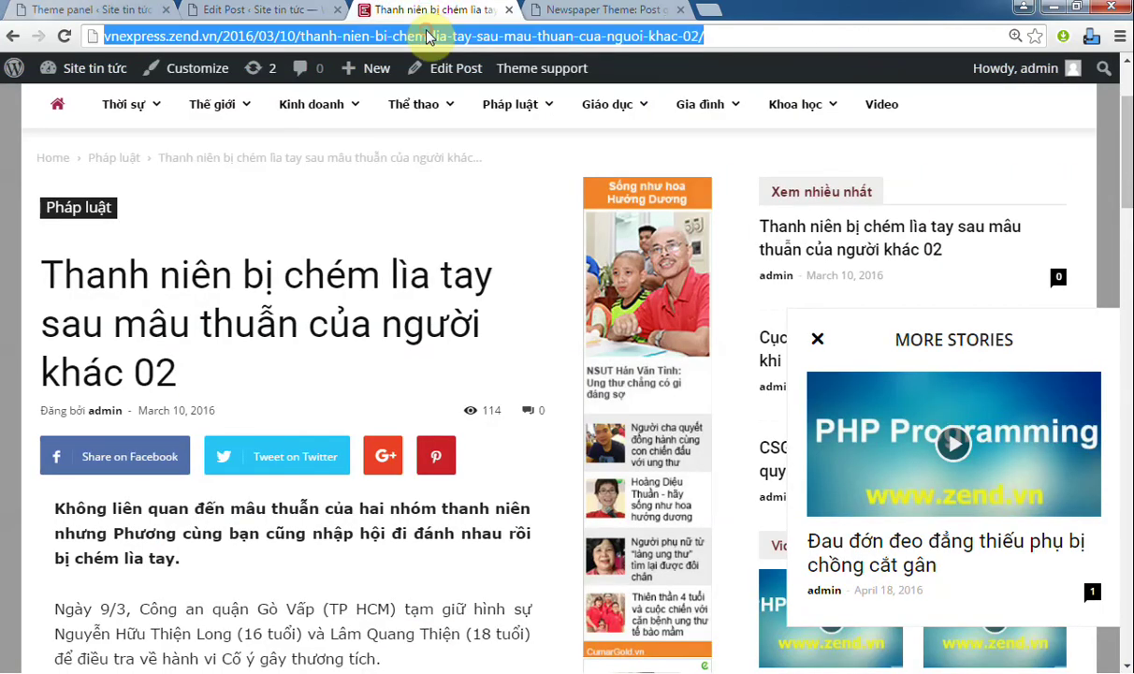
pyautogui.scroll(-4, 572, 177)
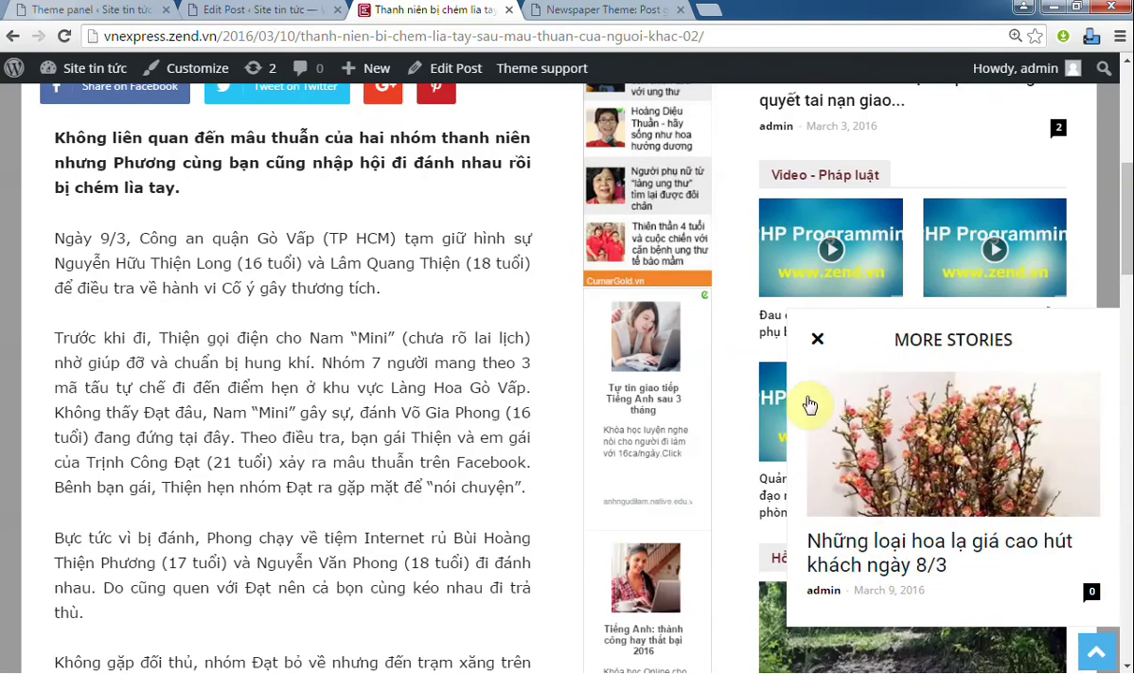
pyautogui.click(529, 38)
pyautogui.press('Return')
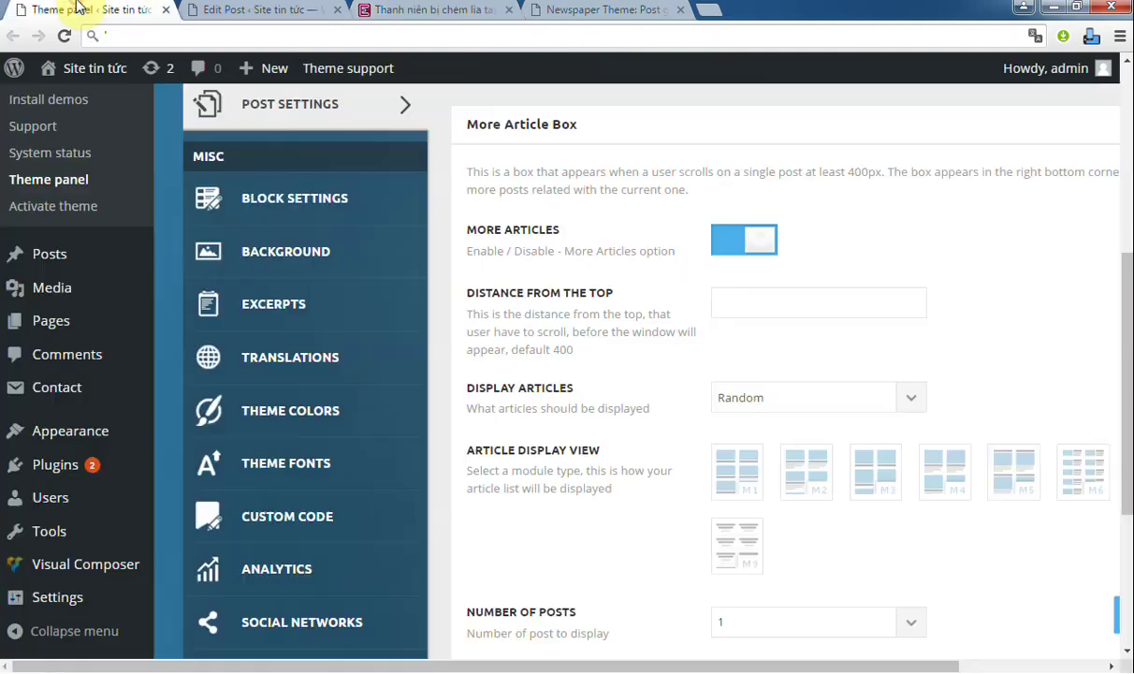
# - Set the More Article Box's Article Display View to module M9 and save the settings
pyautogui.click(73, 9)
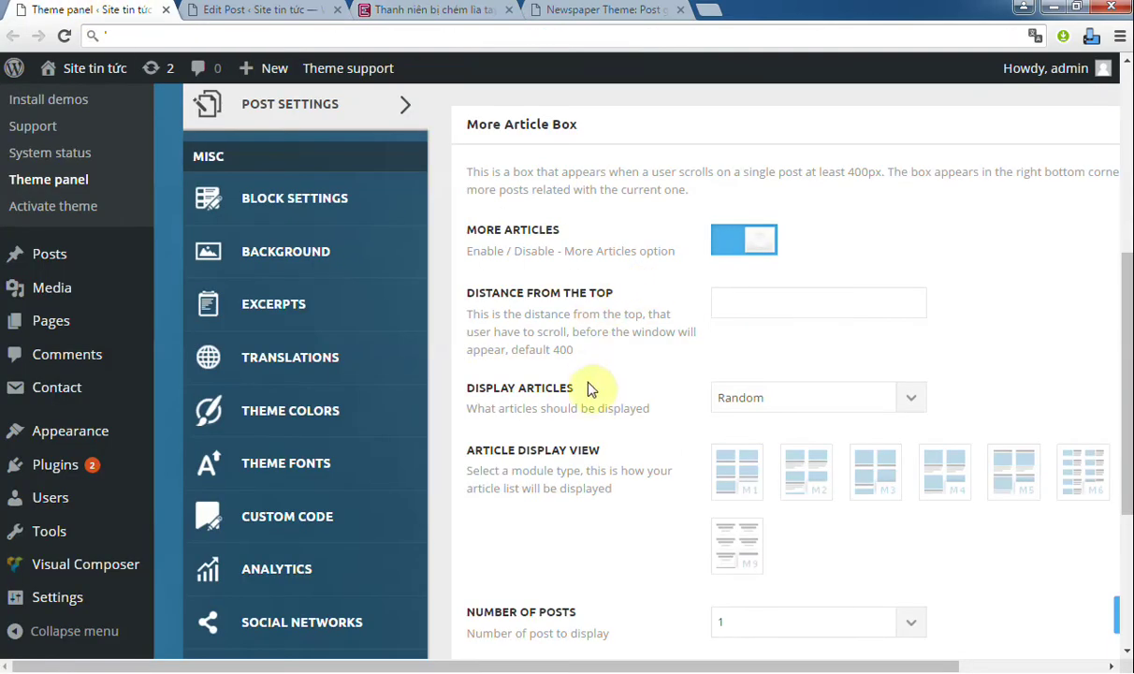
pyautogui.moveTo(467, 396); pyautogui.dragTo(580, 387)
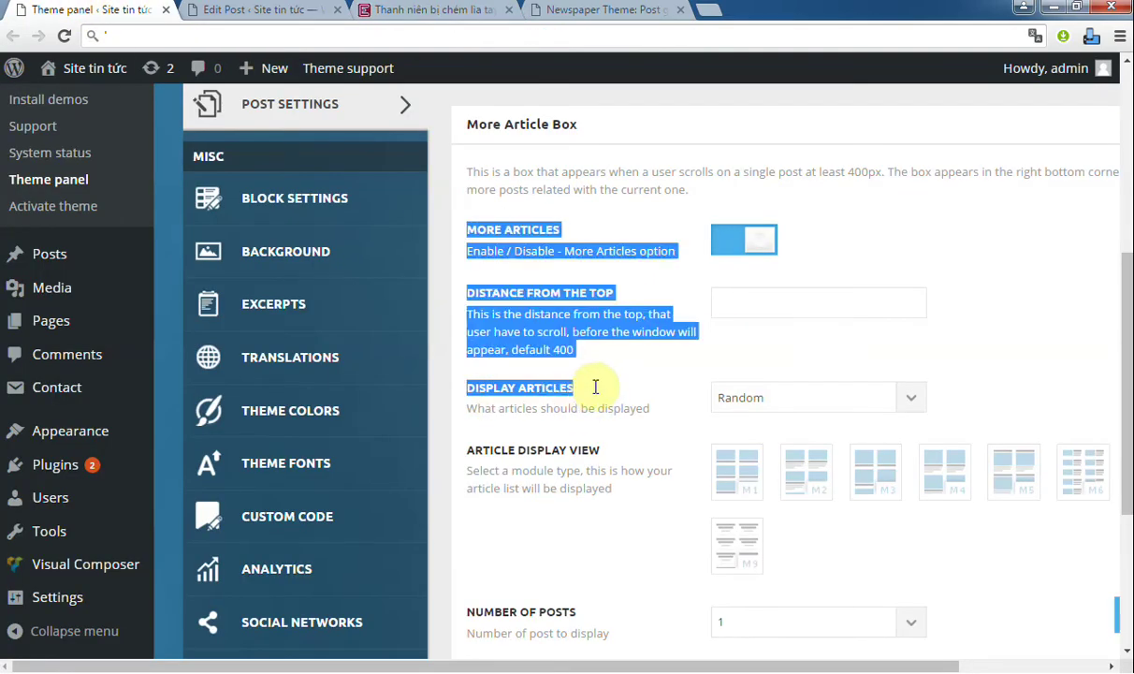
pyautogui.scroll(-2, 596, 396)
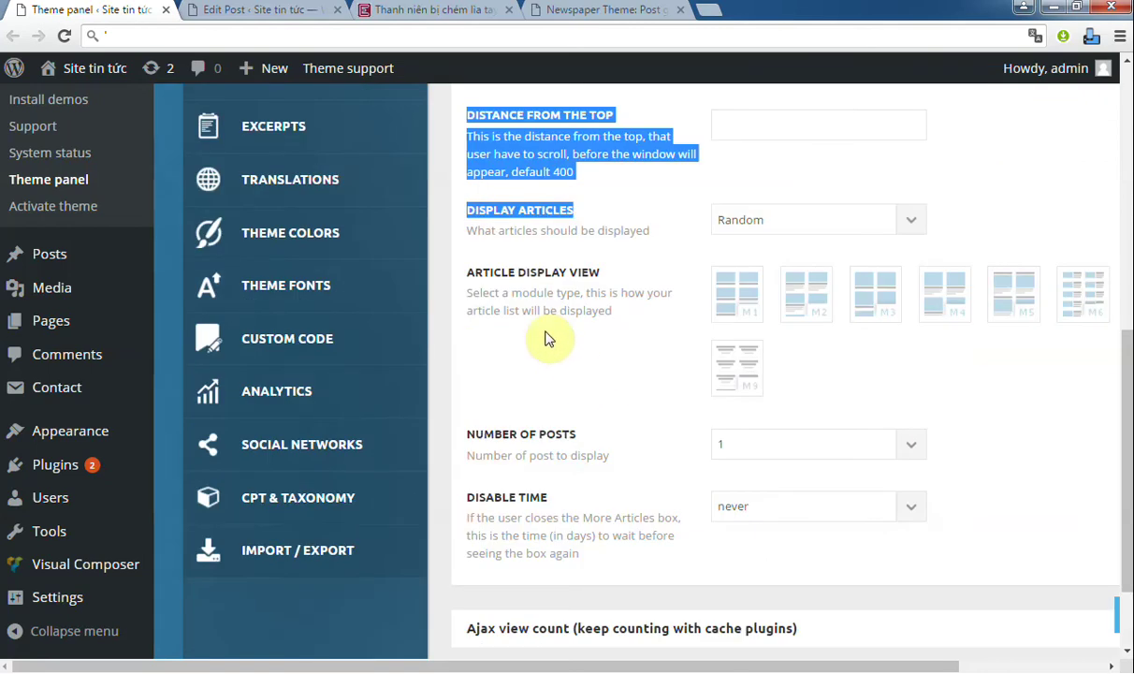
pyautogui.moveTo(469, 275); pyautogui.dragTo(600, 273)
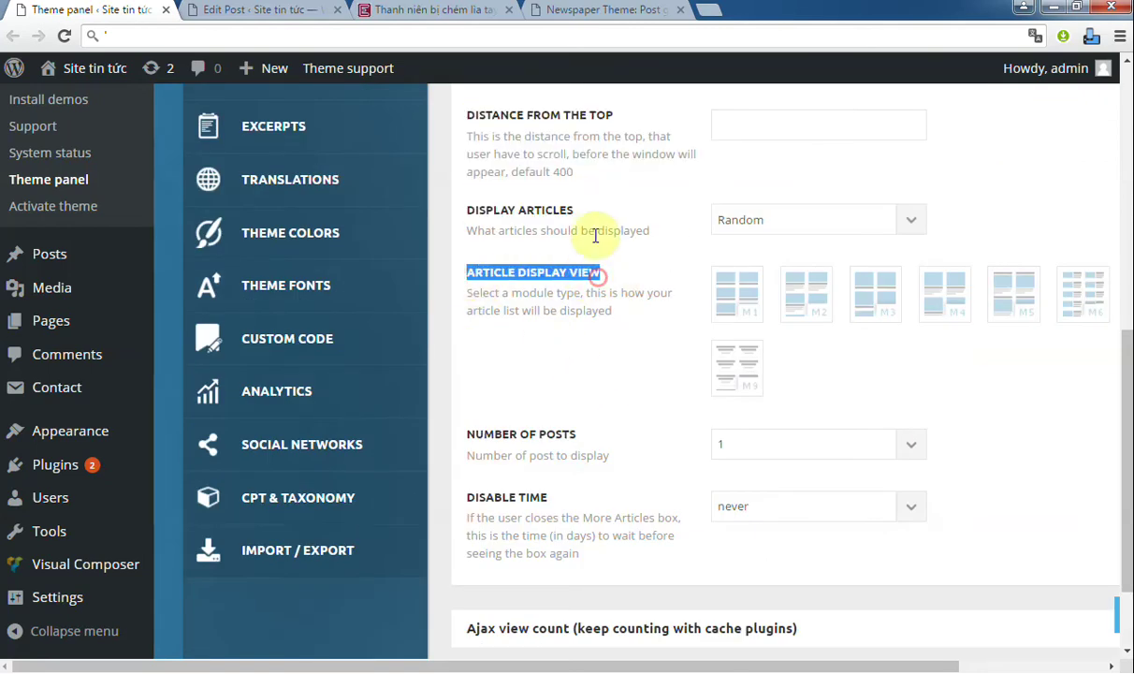
pyautogui.click(415, 8)
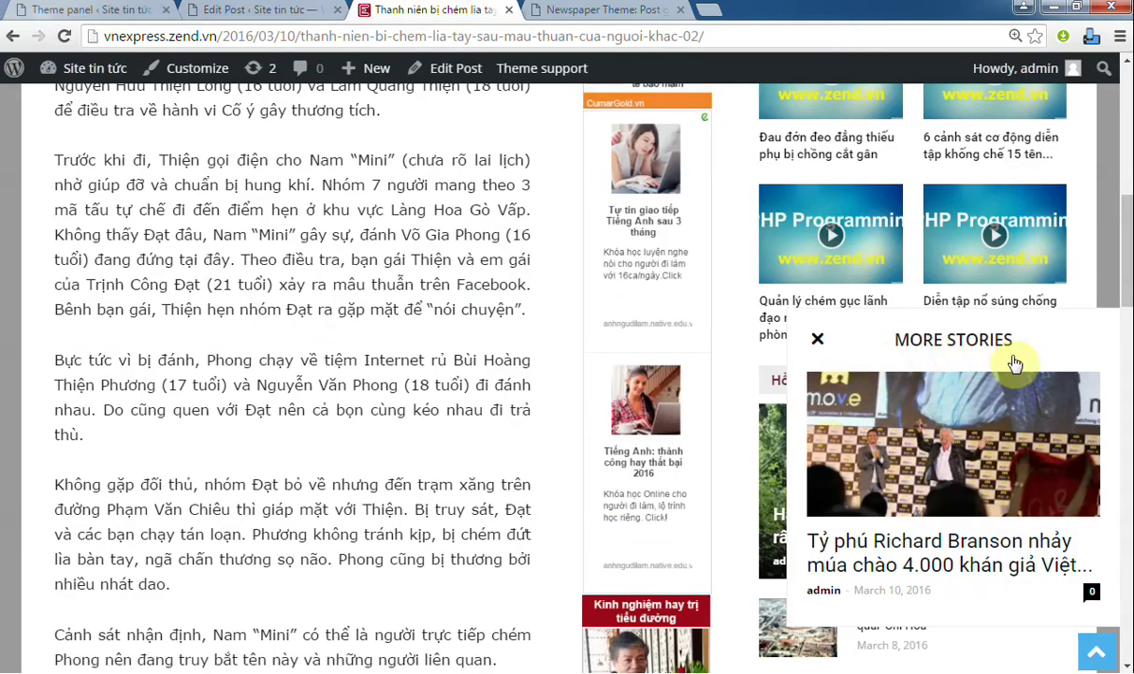
pyautogui.click(58, 12)
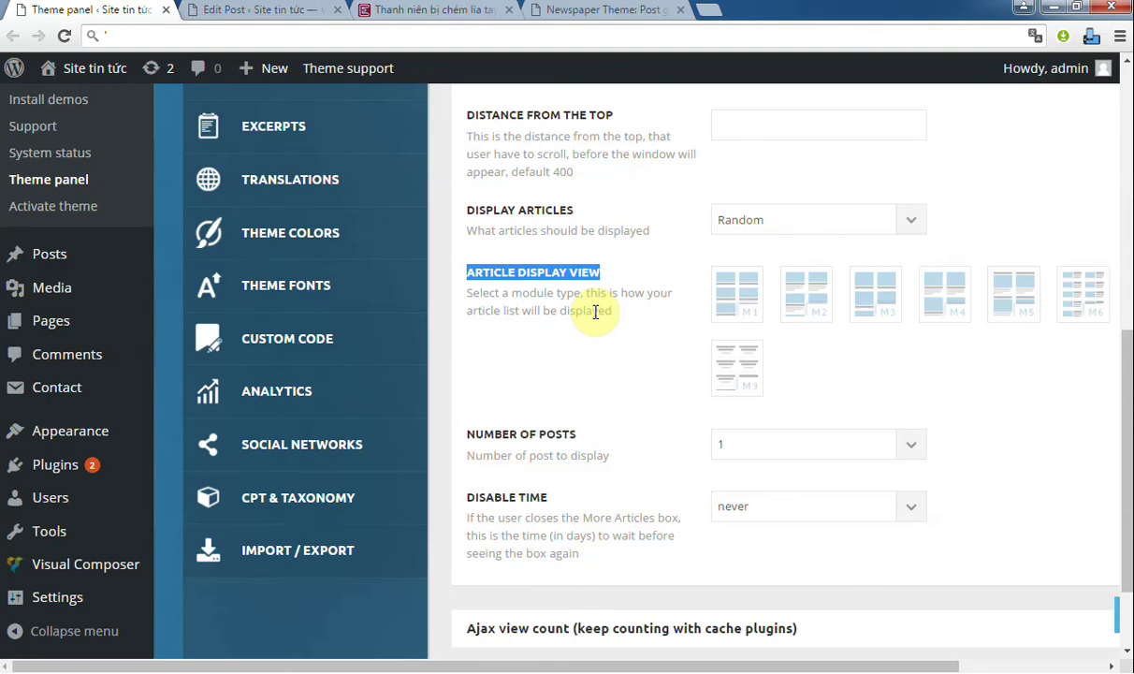
pyautogui.click(748, 387)
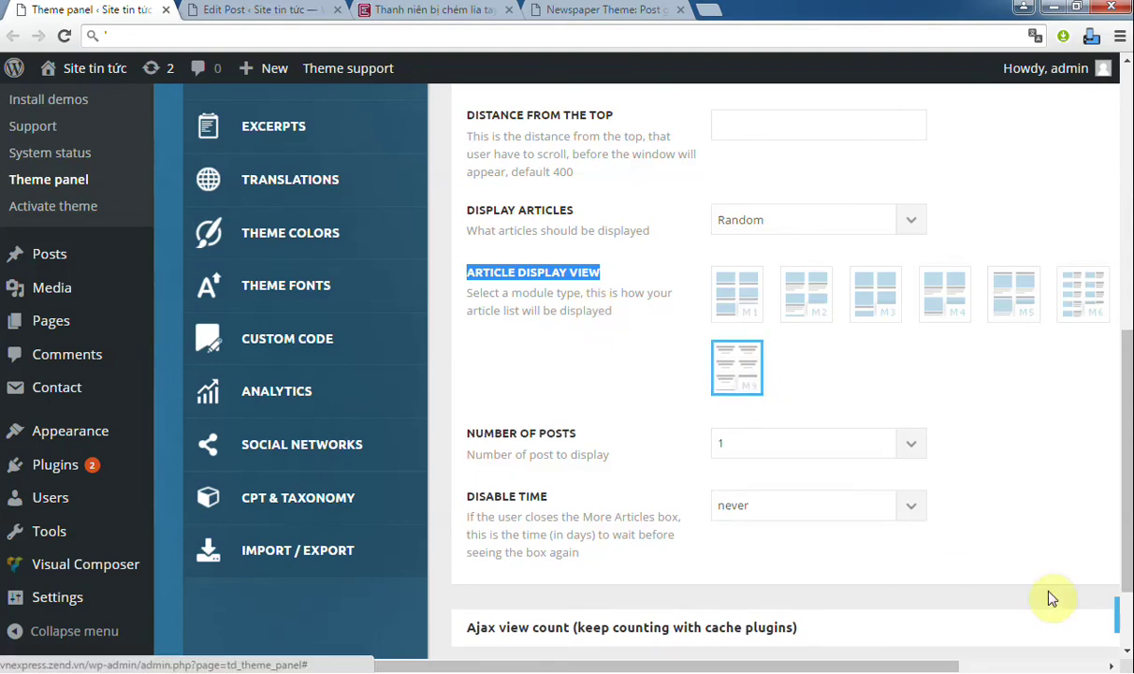
pyautogui.scroll(-1, 1109, 622)
pyautogui.scroll(4, 1109, 610)
pyautogui.click(1116, 616)
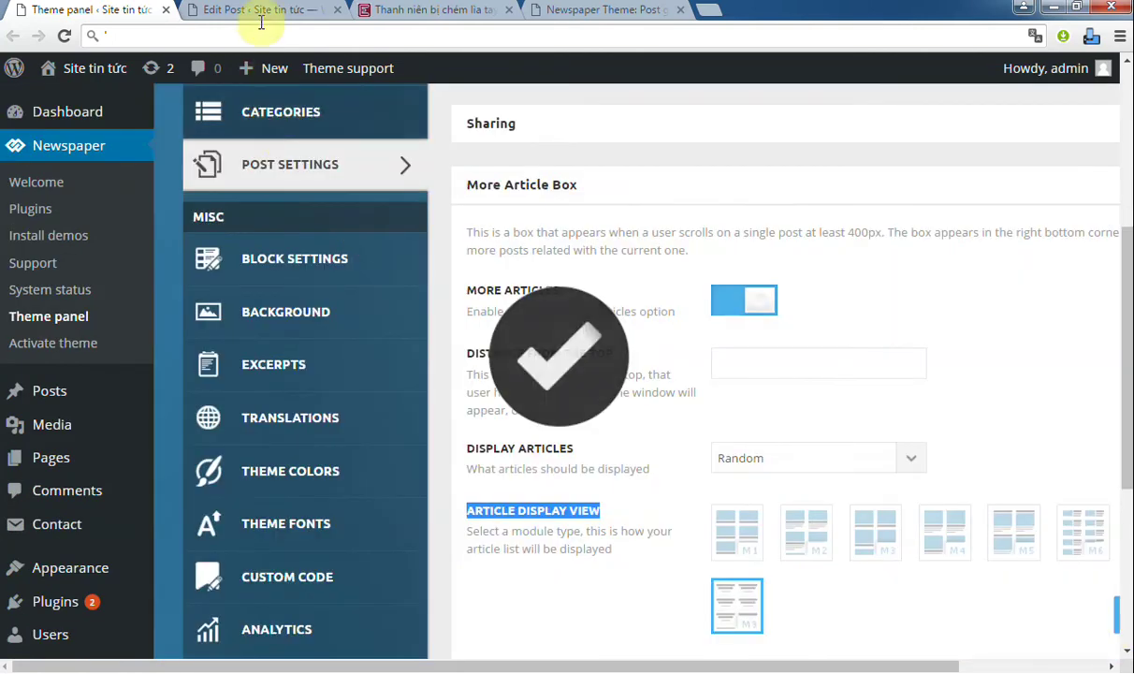
# - Reload the article page and check the layout of the More Stories box
pyautogui.click(386, 9)
pyautogui.click(64, 35)
pyautogui.scroll(-3, 520, 276)
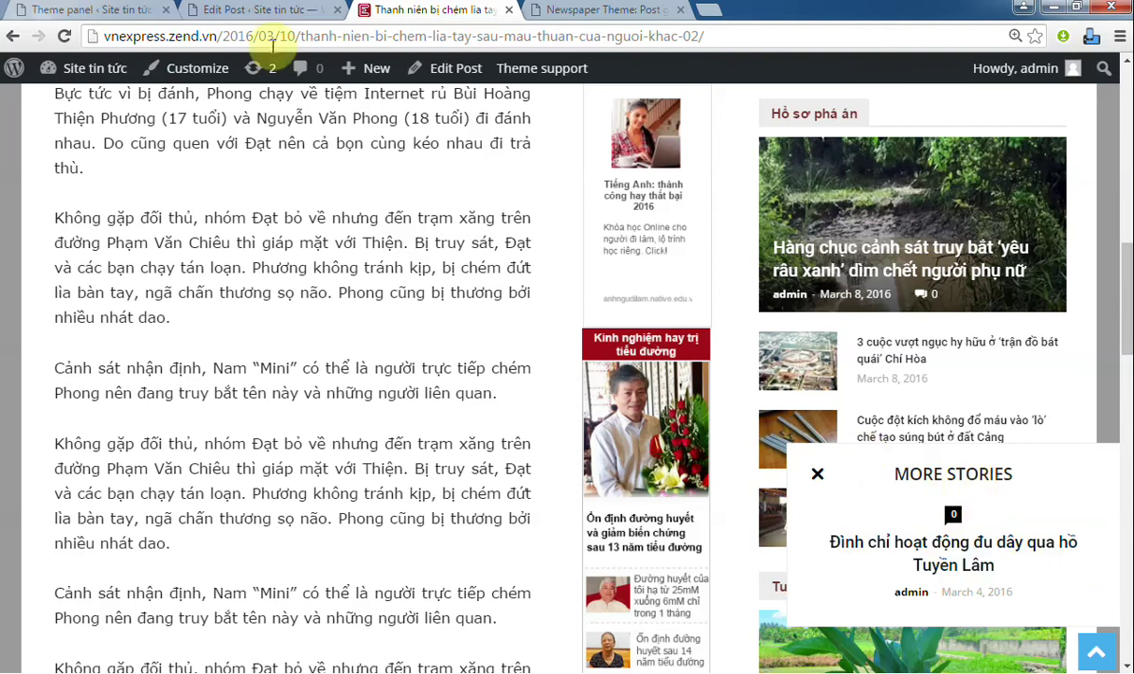
# - Set the More Article Box's Number of Posts to 6 and save the settings
pyautogui.click(42, 10)
pyautogui.scroll(-3, 704, 188)
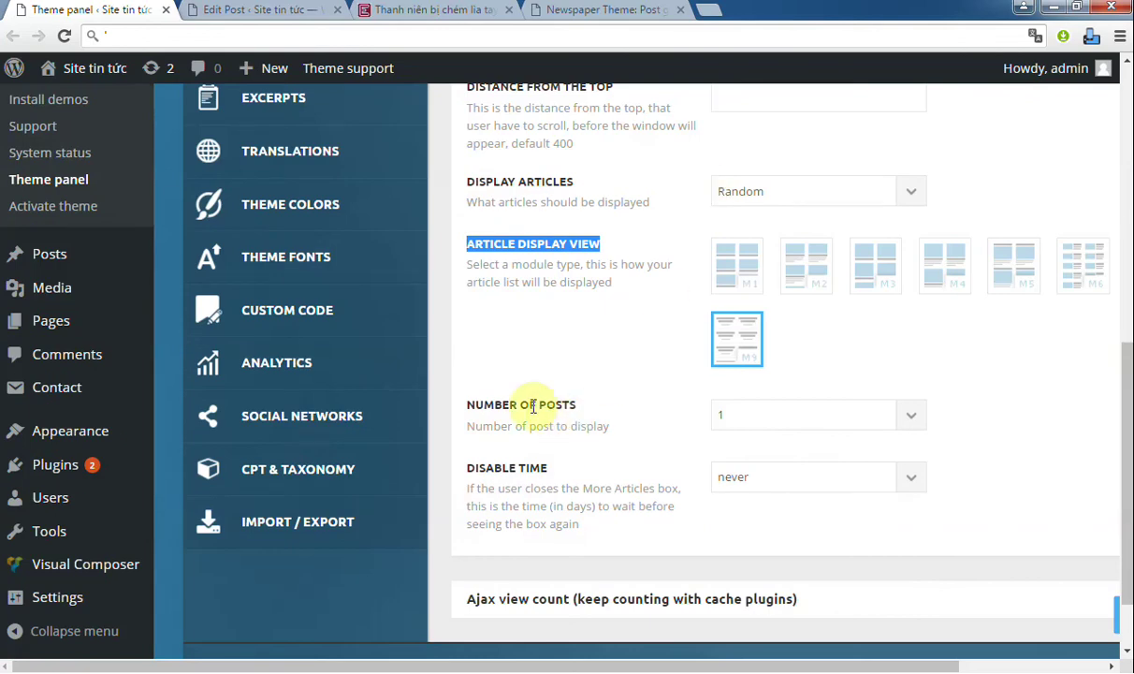
pyautogui.click(746, 423)
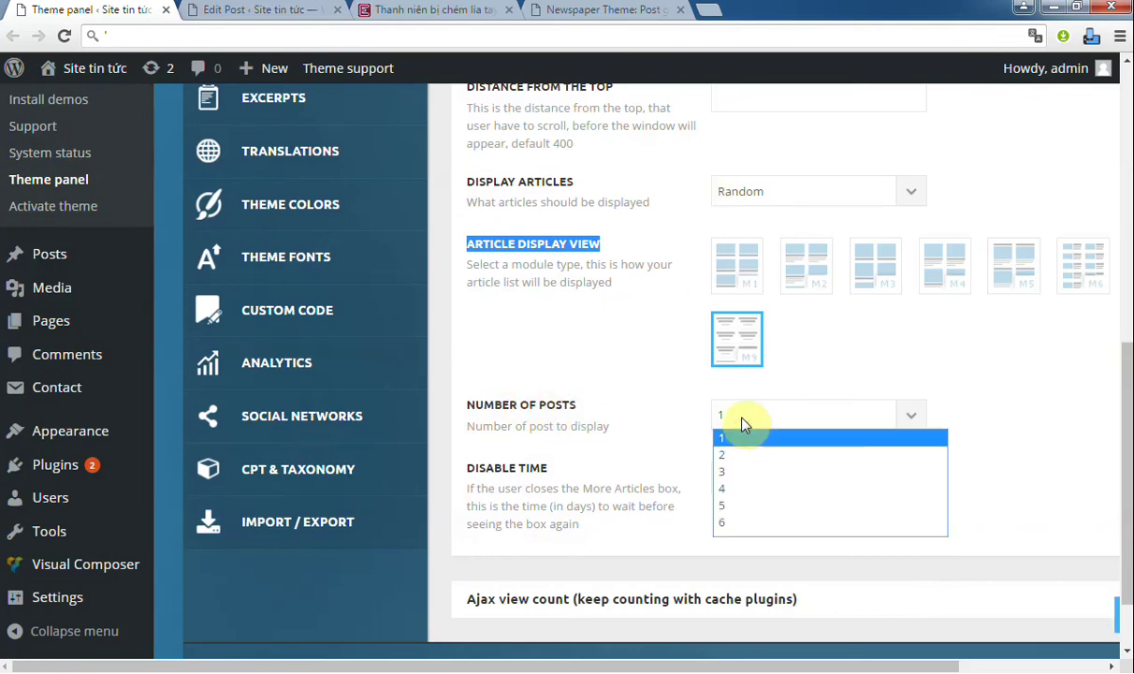
pyautogui.click(719, 520)
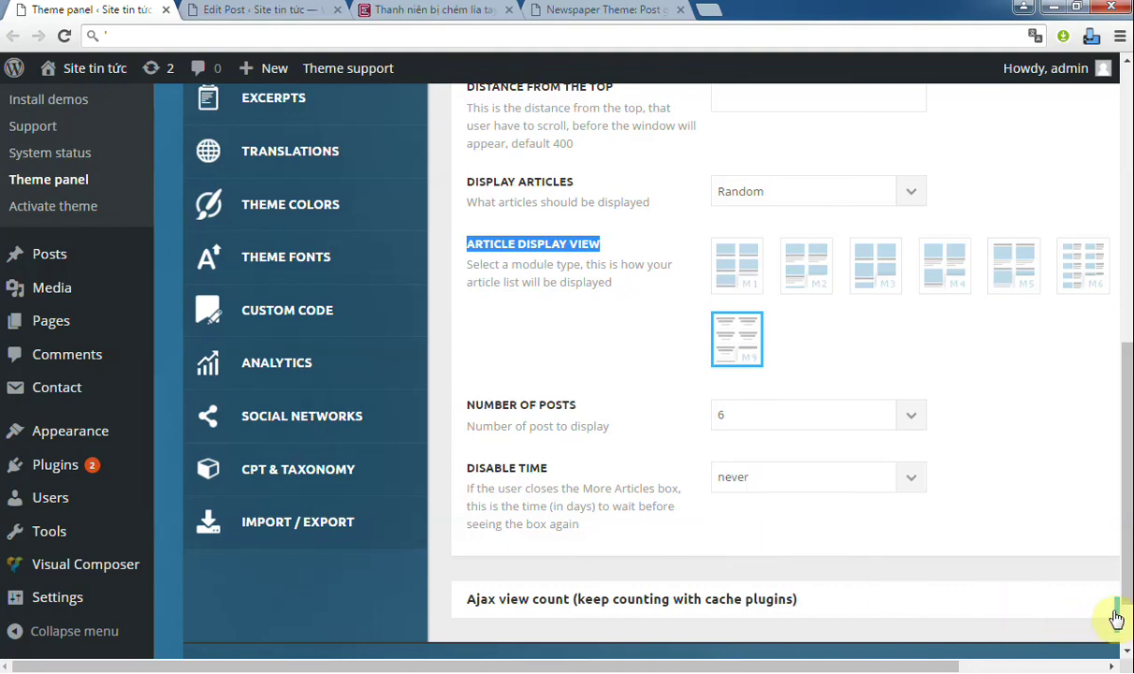
pyautogui.click(1117, 613)
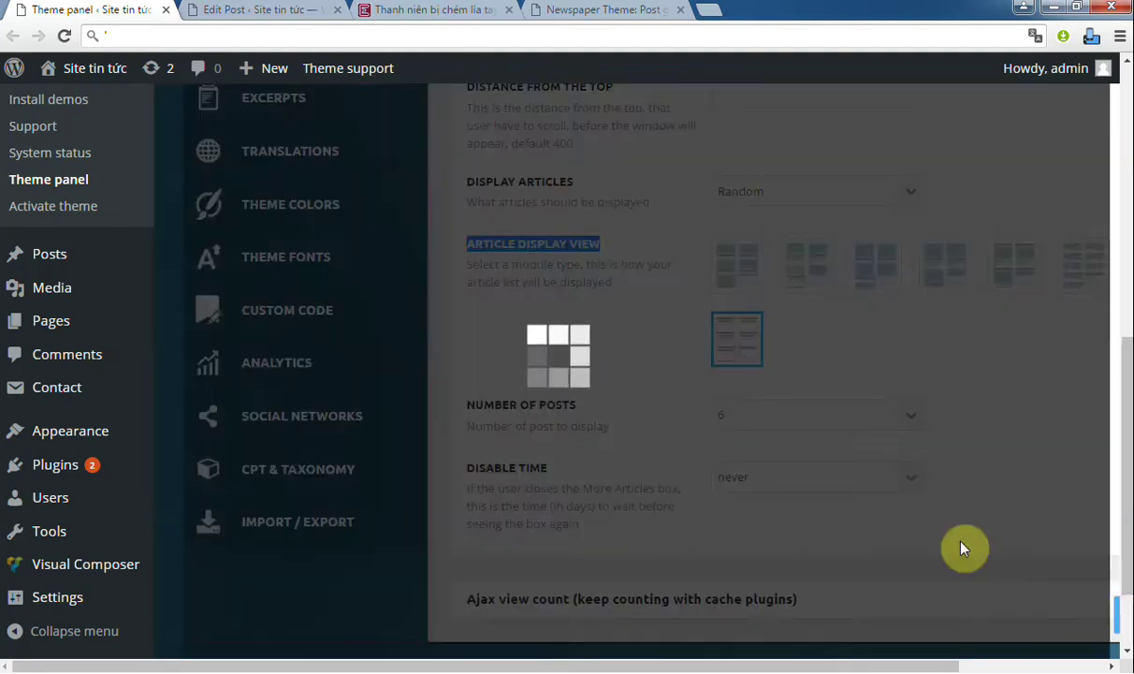
# - Reload the article page and check how many articles the More Stories box lists
pyautogui.click(393, 11)
pyautogui.click(65, 36)
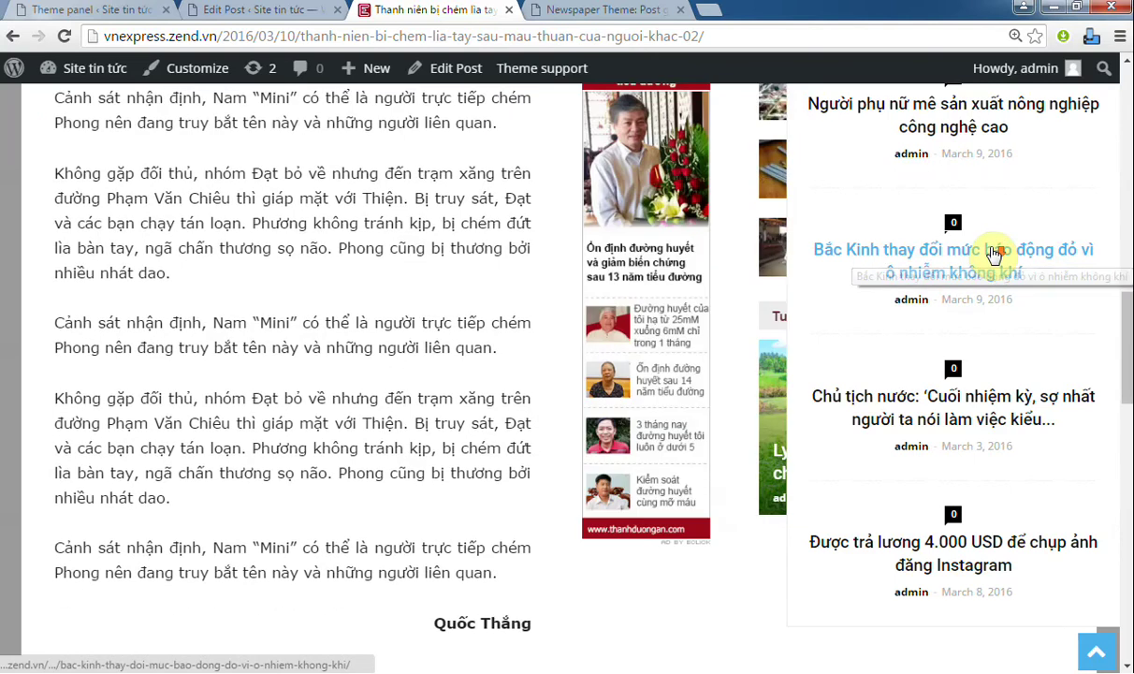
# - Read the More Article Box's Disable Time description and look at the More Stories box on the article page
pyautogui.click(138, 8)
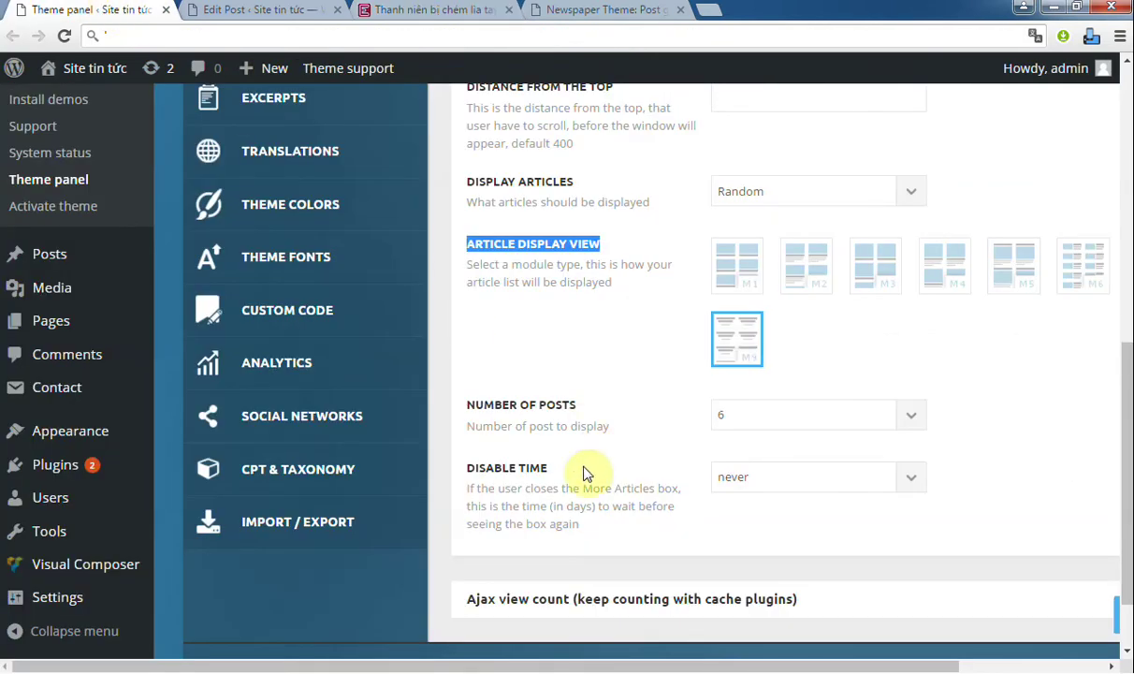
pyautogui.moveTo(466, 475); pyautogui.dragTo(546, 475)
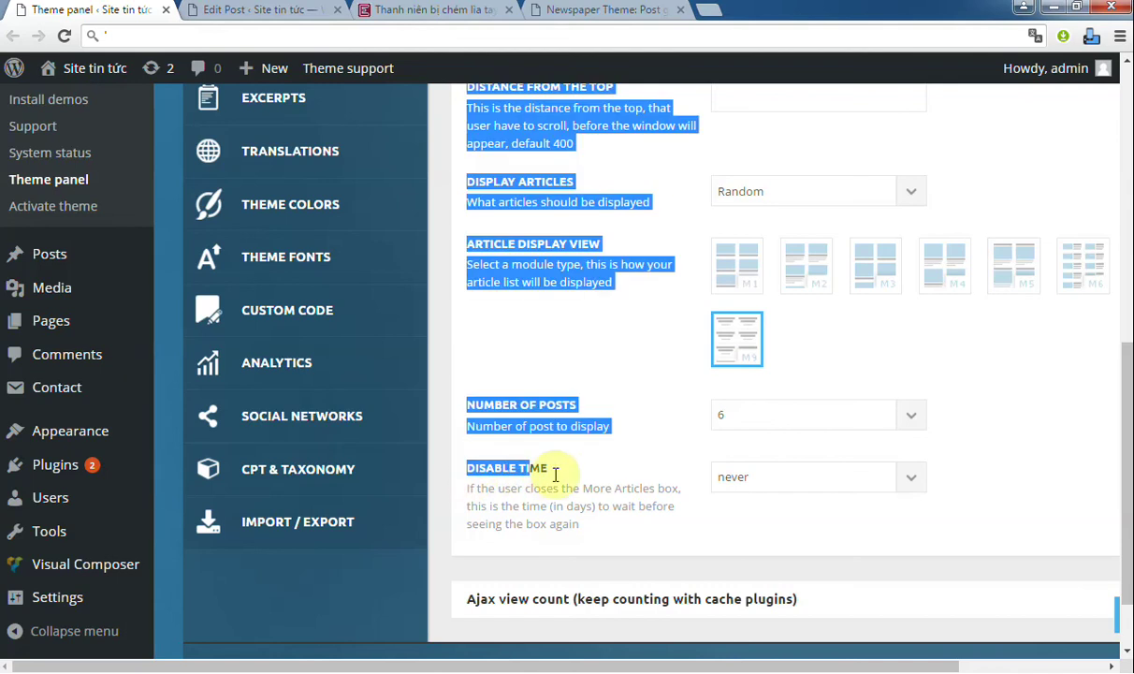
pyautogui.click(503, 508)
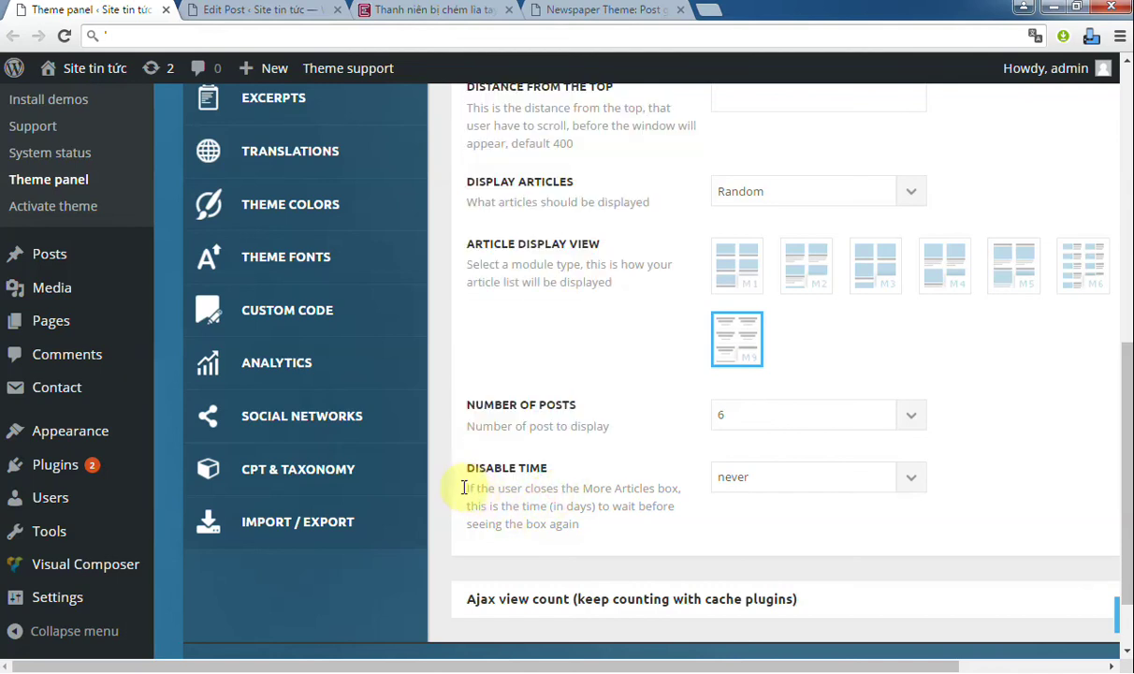
pyautogui.moveTo(477, 489); pyautogui.dragTo(586, 539)
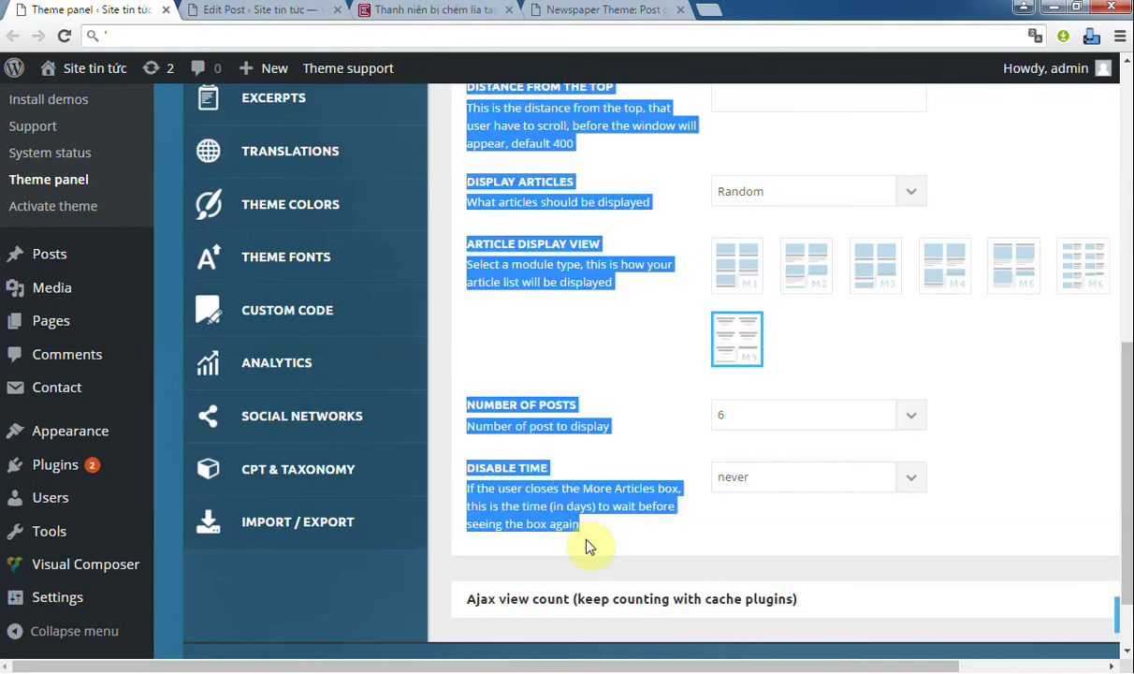
pyautogui.click(588, 545)
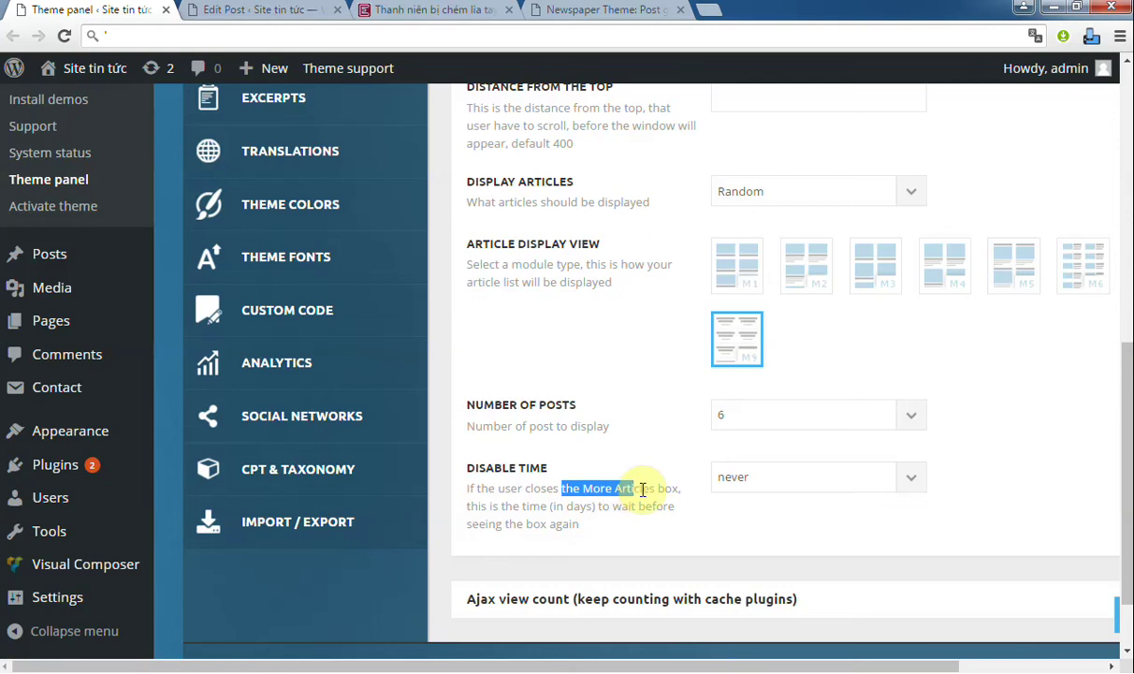
pyautogui.doubleClick(541, 505)
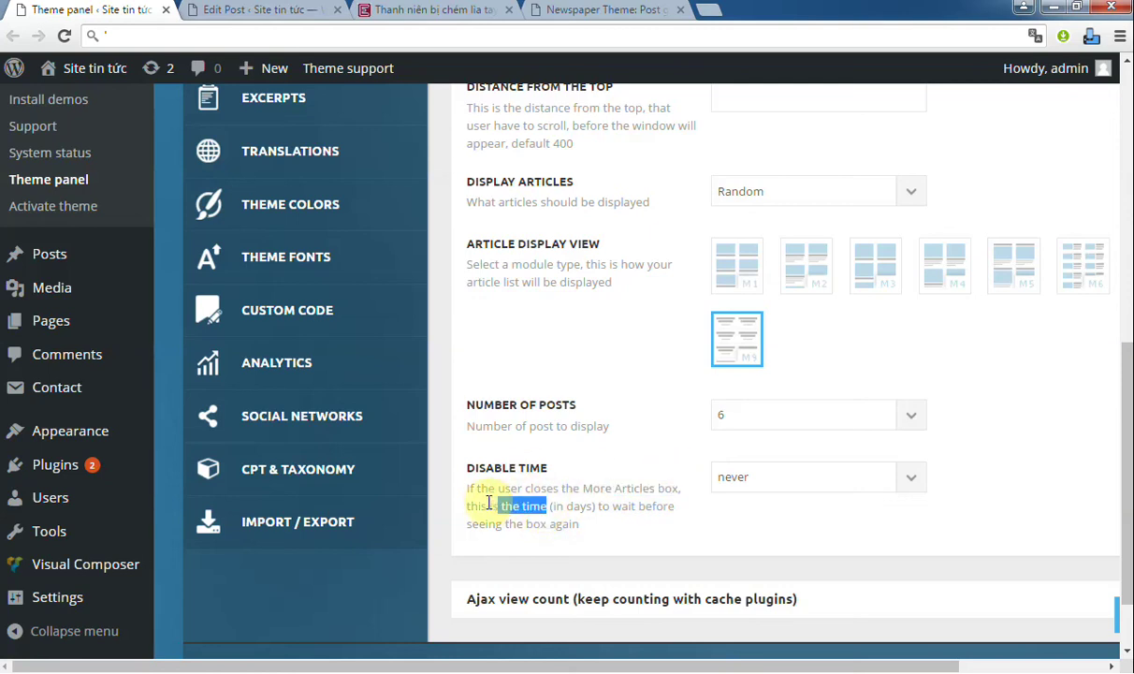
pyautogui.moveTo(467, 505); pyautogui.dragTo(606, 528)
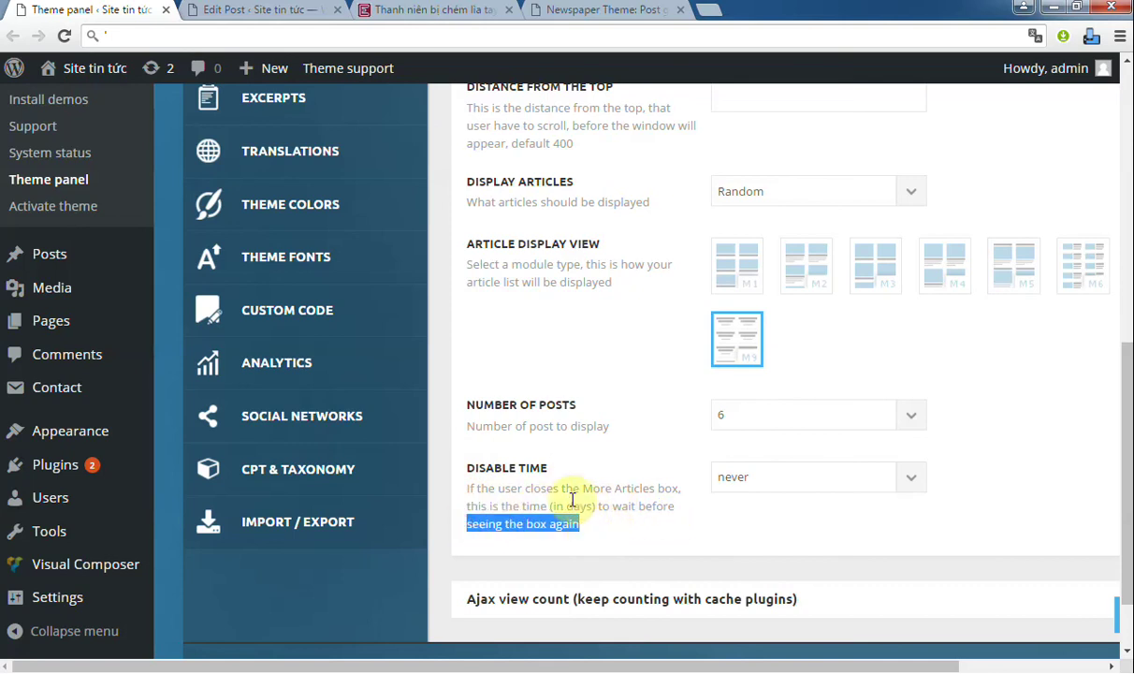
pyautogui.click(398, 10)
pyautogui.scroll(10, 841, 192)
pyautogui.scroll(-10, 840, 193)
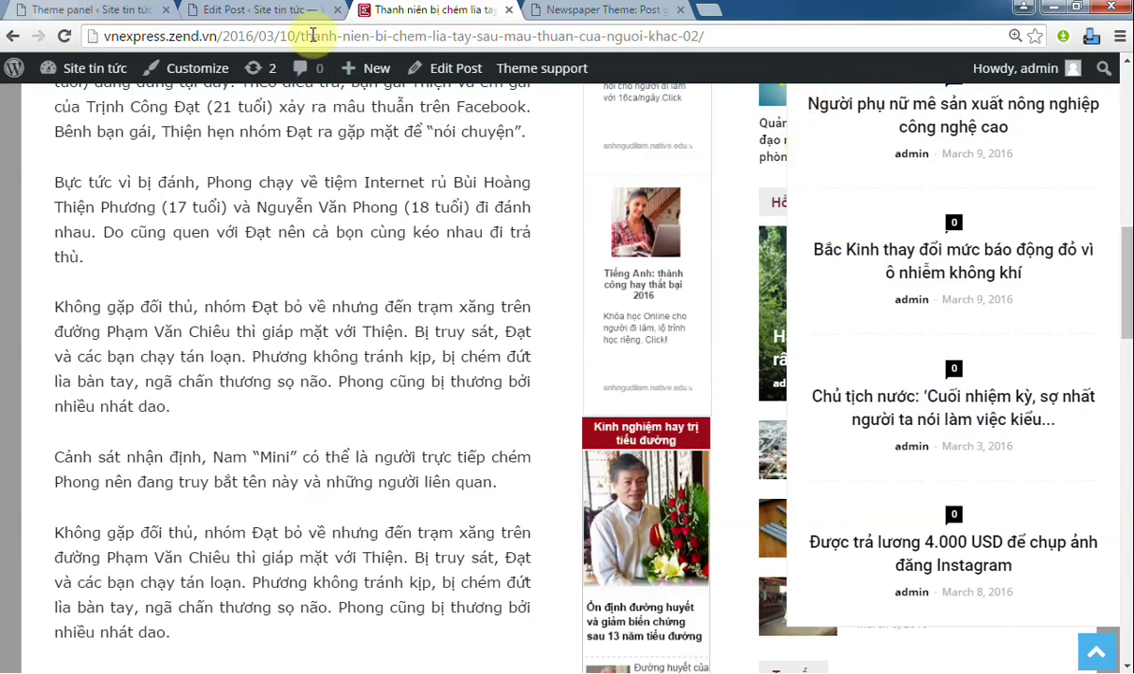
# - Set the More Article Box's Number of Posts to 2 and save the settings
pyautogui.click(107, 9)
pyautogui.click(912, 417)
pyautogui.click(828, 454)
pyautogui.click(1112, 626)
# - Reload the article page, go down until the More Stories box appears, and close the box
pyautogui.click(435, 11)
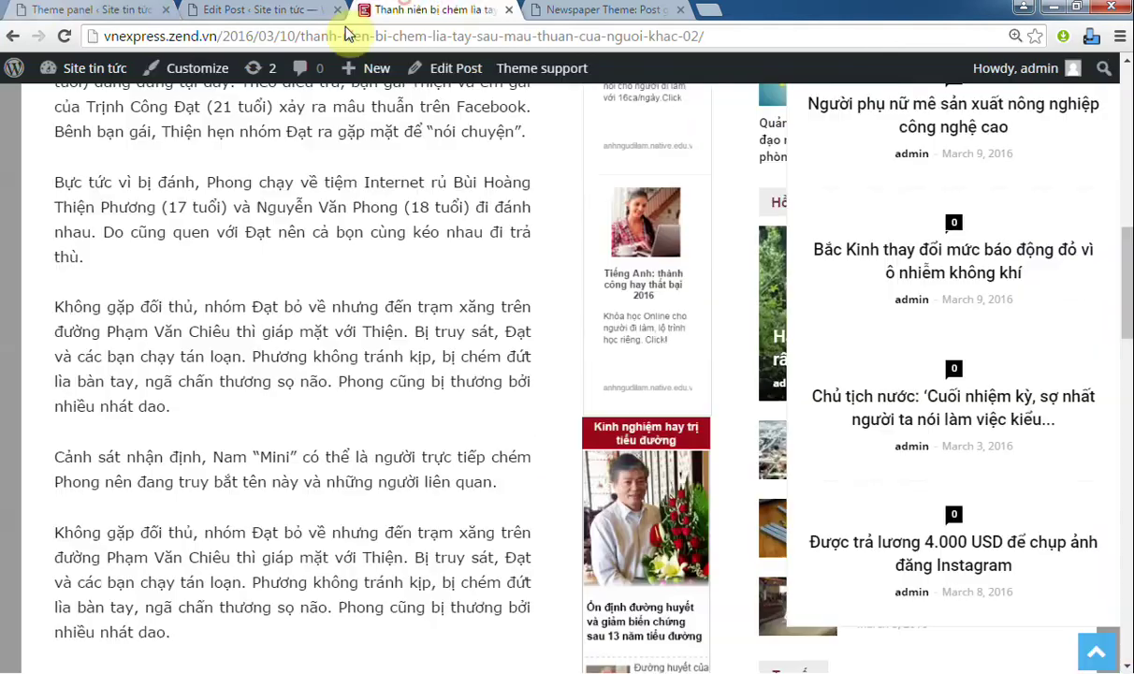
pyautogui.click(67, 36)
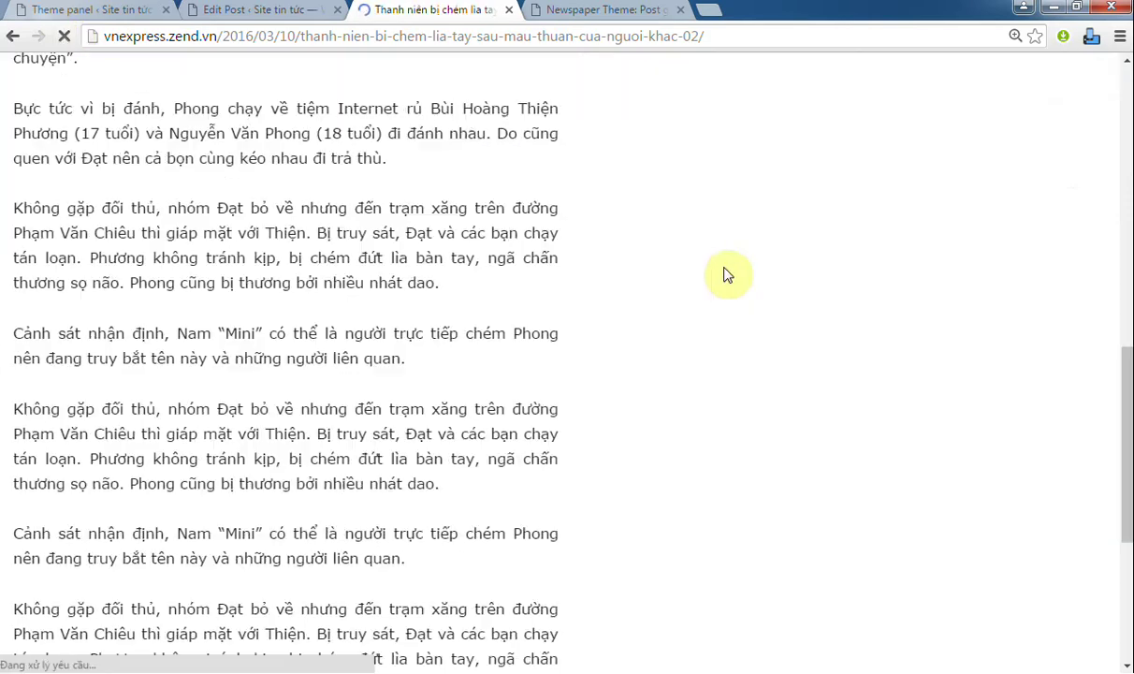
pyautogui.scroll(-4, 726, 274)
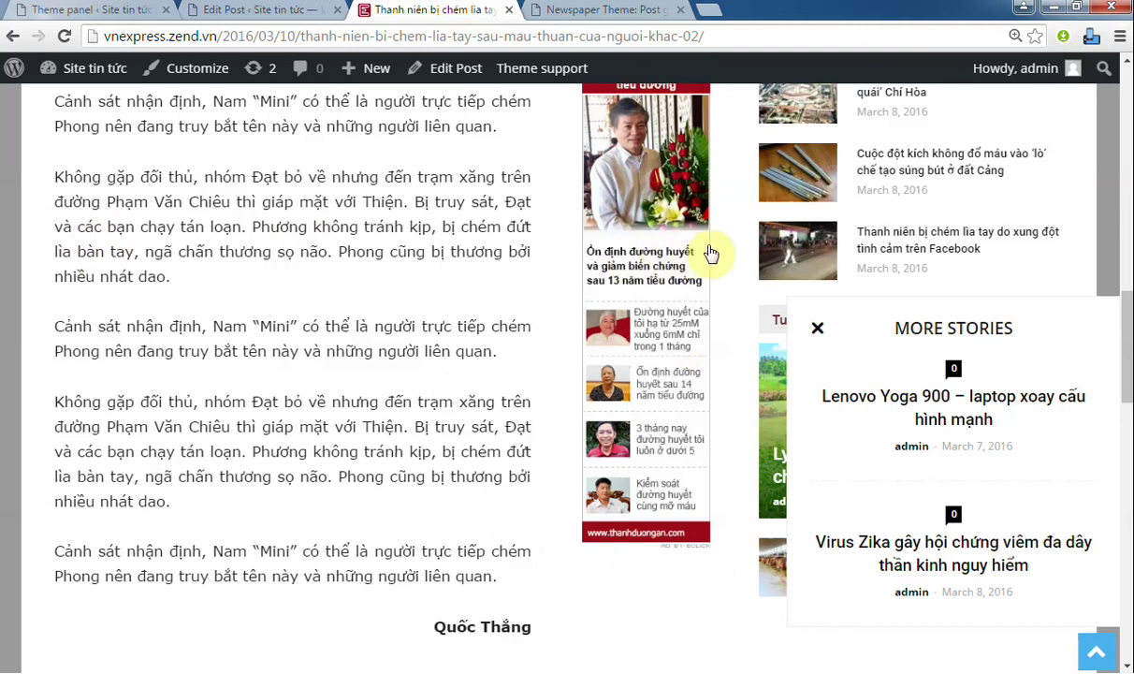
pyautogui.click(818, 330)
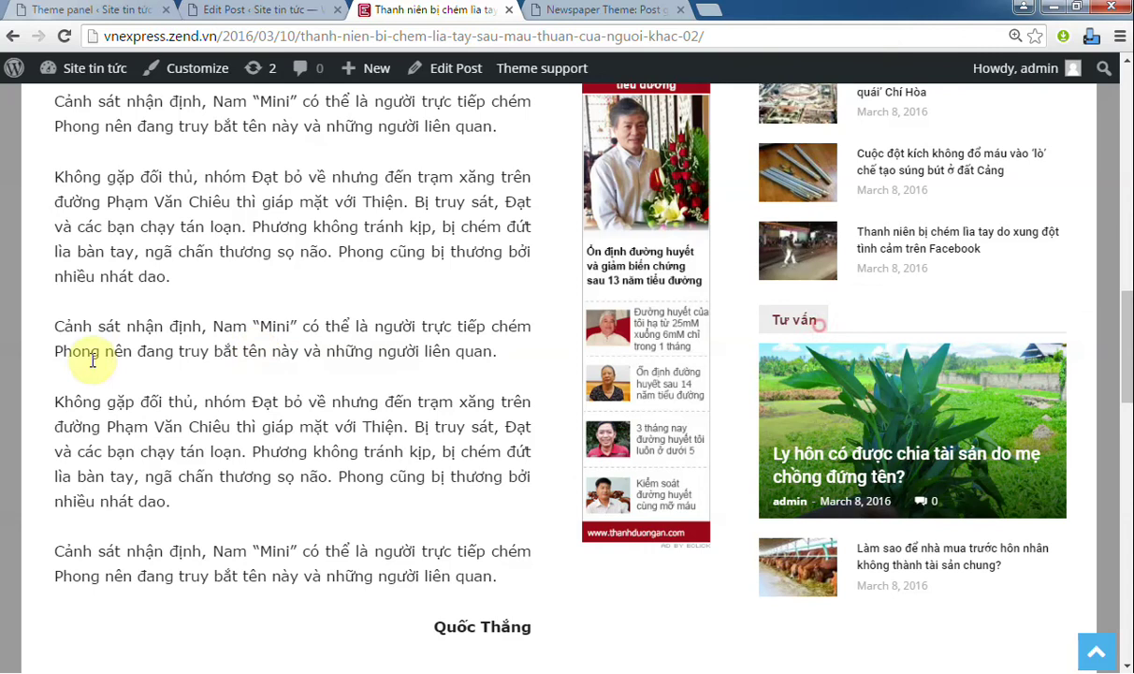
# - Compare the Disable Time setting with the article page on which the More Stories box was closed
pyautogui.click(74, 11)
pyautogui.moveTo(465, 466); pyautogui.dragTo(555, 467)
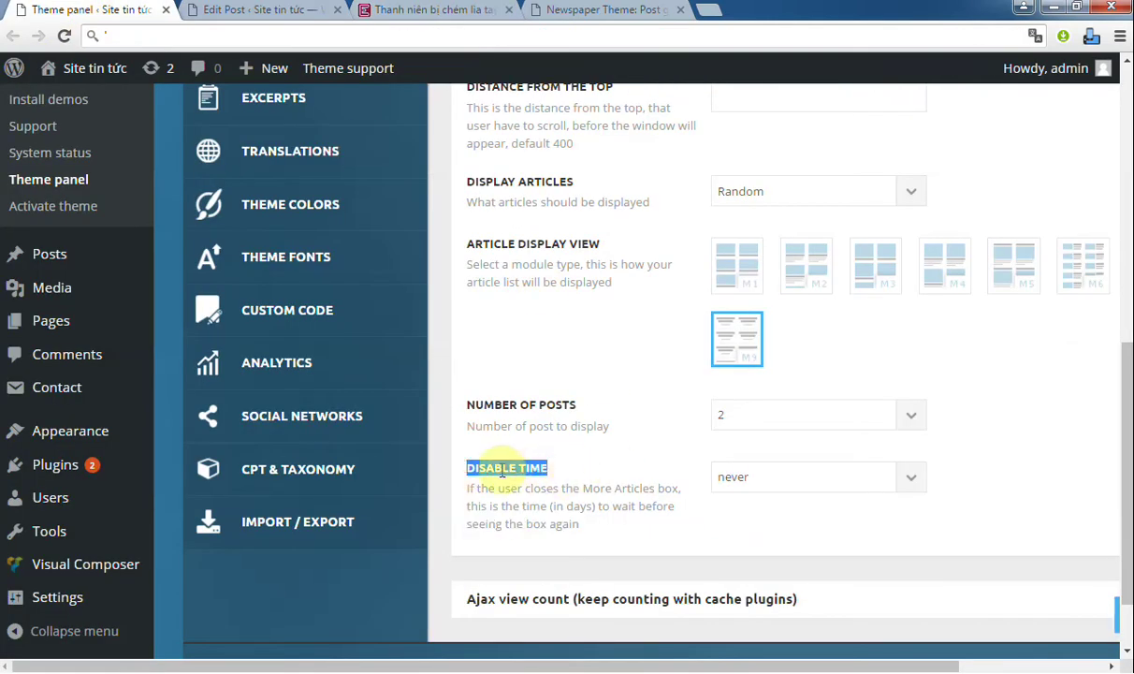
pyautogui.click(440, 14)
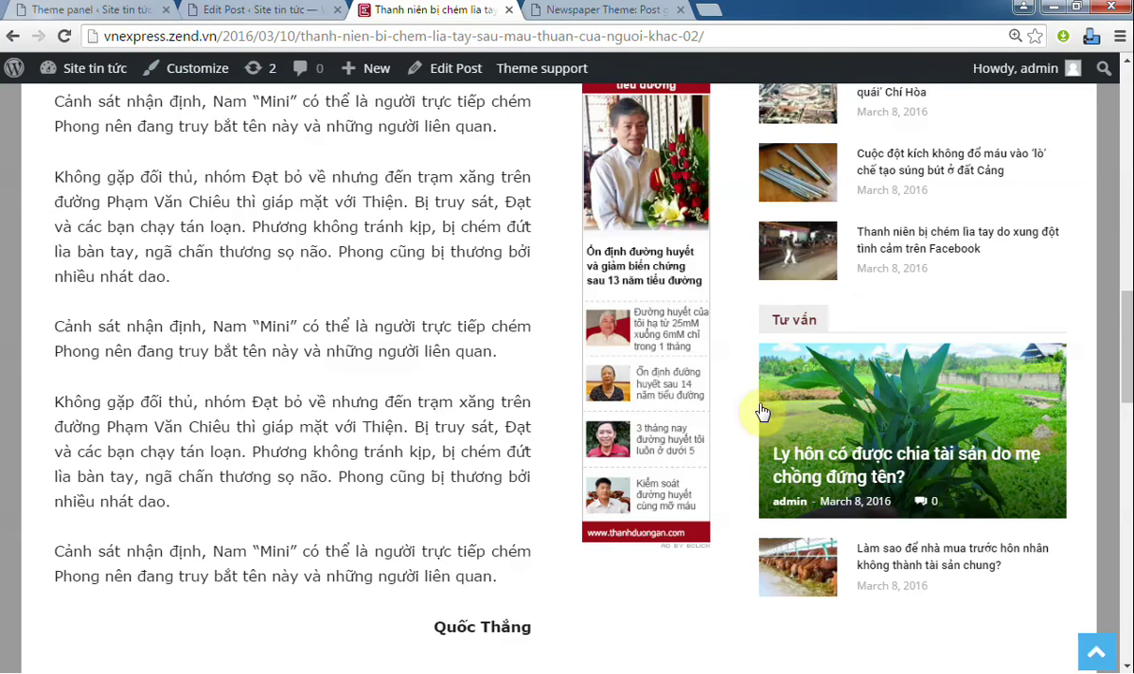
pyautogui.click(89, 13)
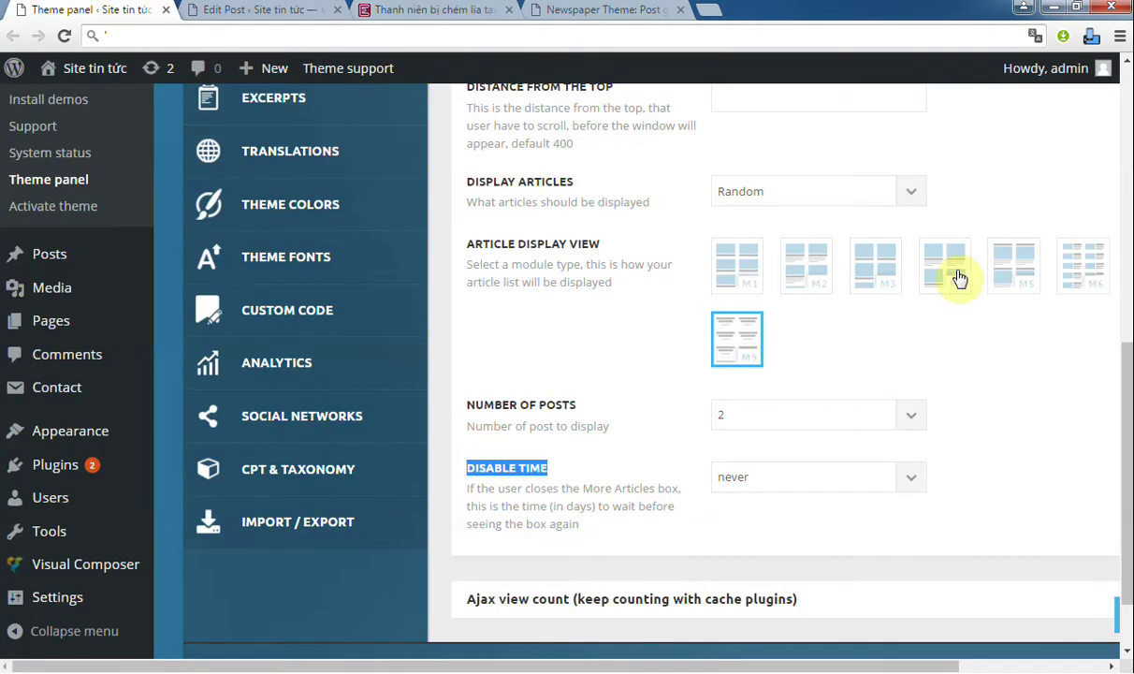
# - Try several Disable Time durations, including for 2 days, then choose for 1 day and save the settings
pyautogui.click(905, 484)
pyautogui.click(899, 514)
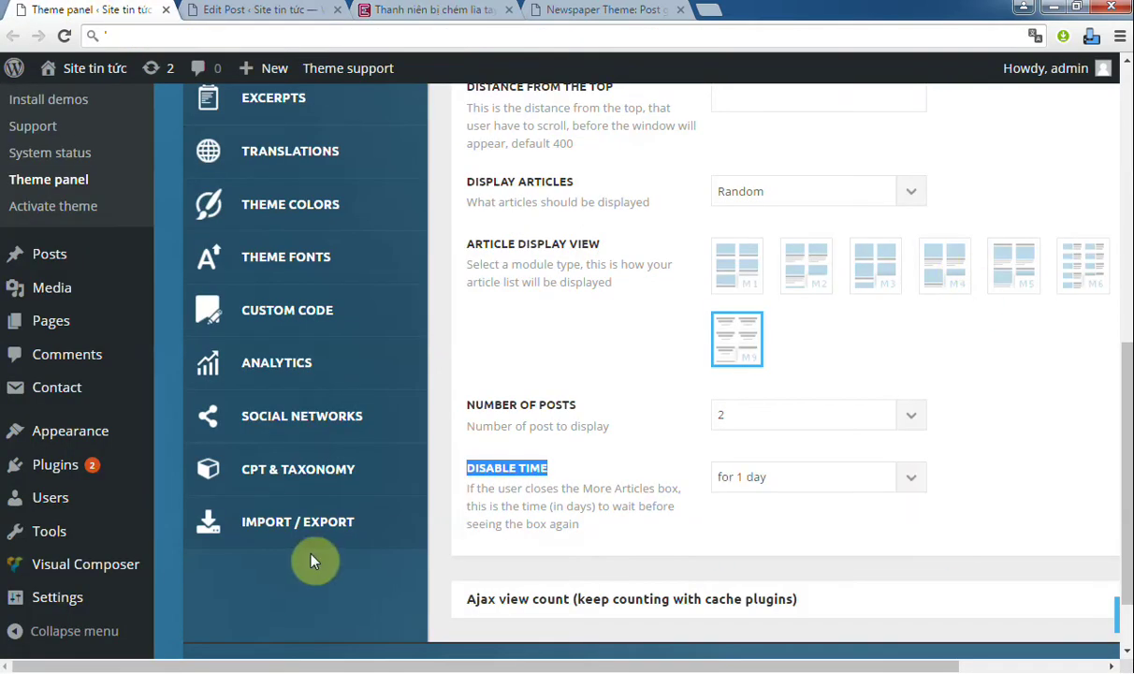
pyautogui.click(909, 477)
pyautogui.click(758, 534)
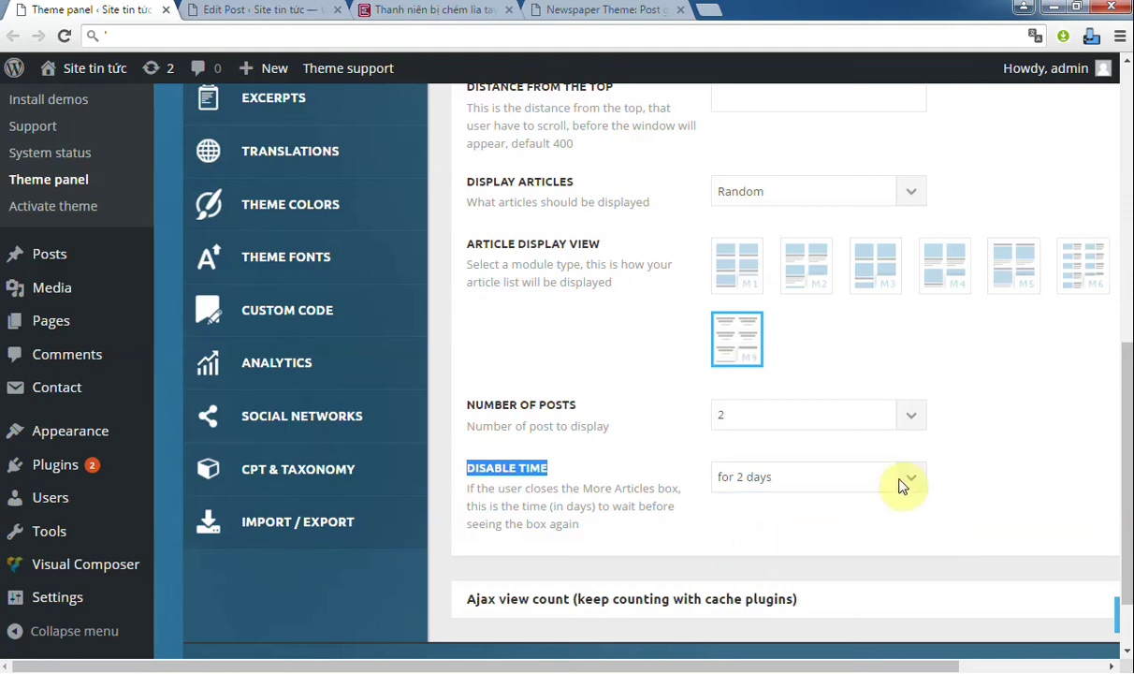
pyautogui.click(906, 482)
pyautogui.click(749, 549)
pyautogui.click(922, 481)
pyautogui.click(810, 517)
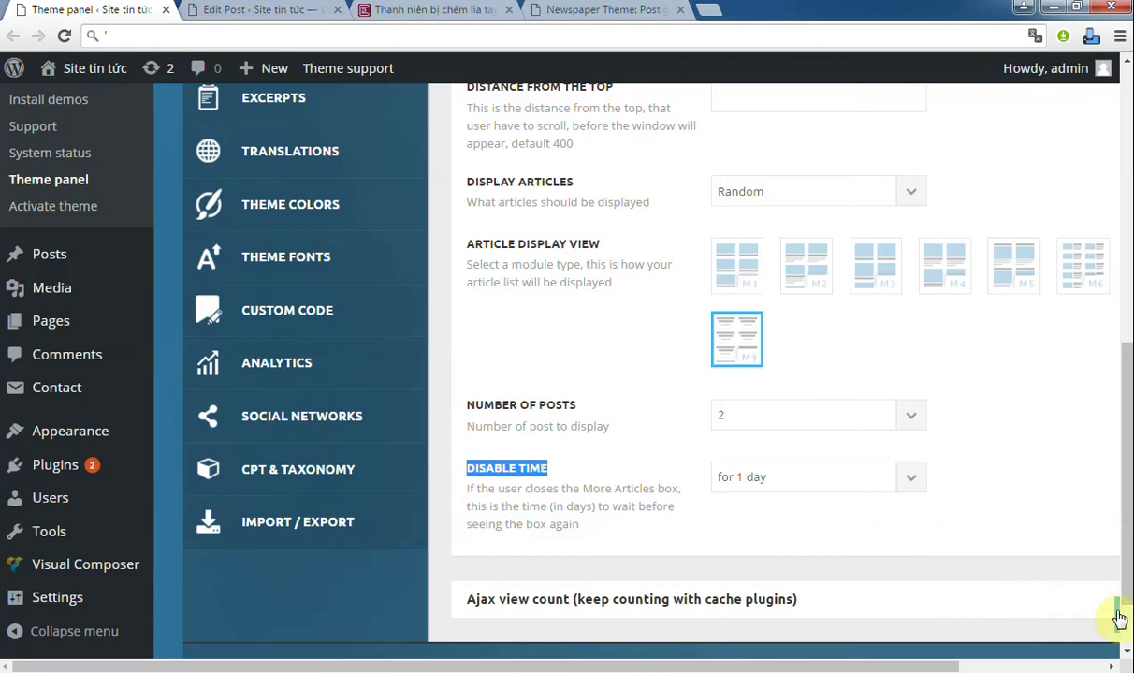
pyautogui.moveTo(1119, 618); pyautogui.dragTo(1118, 500)
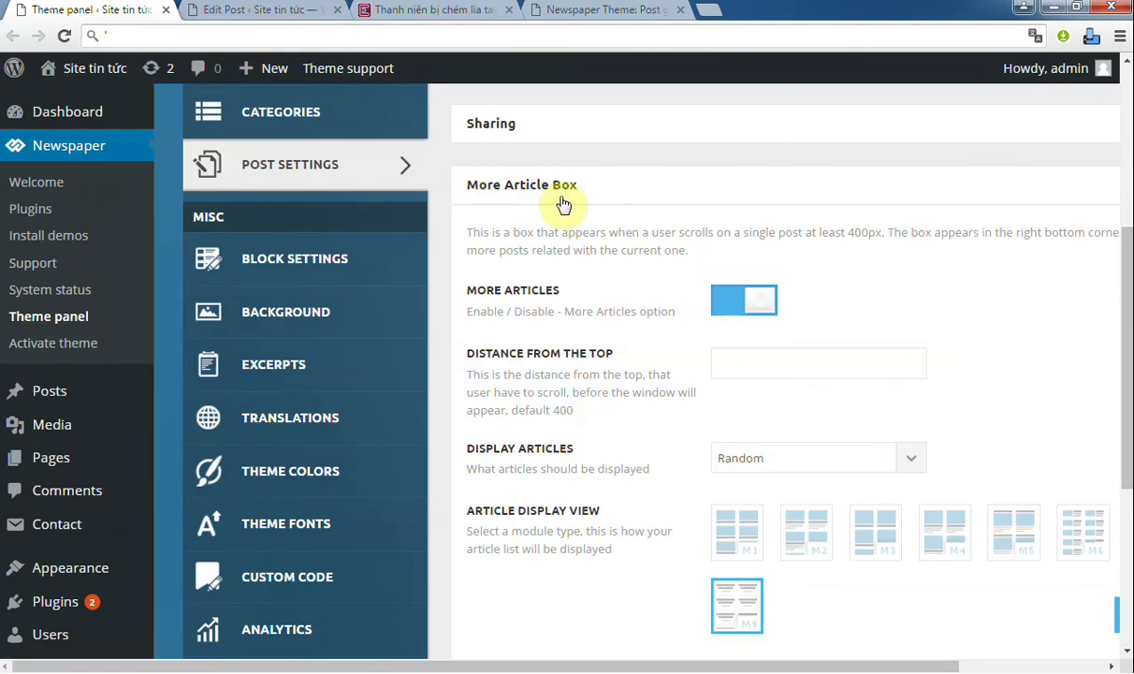
# - Turn off the More Articles option in the More Article Box and save the settings
pyautogui.click(734, 316)
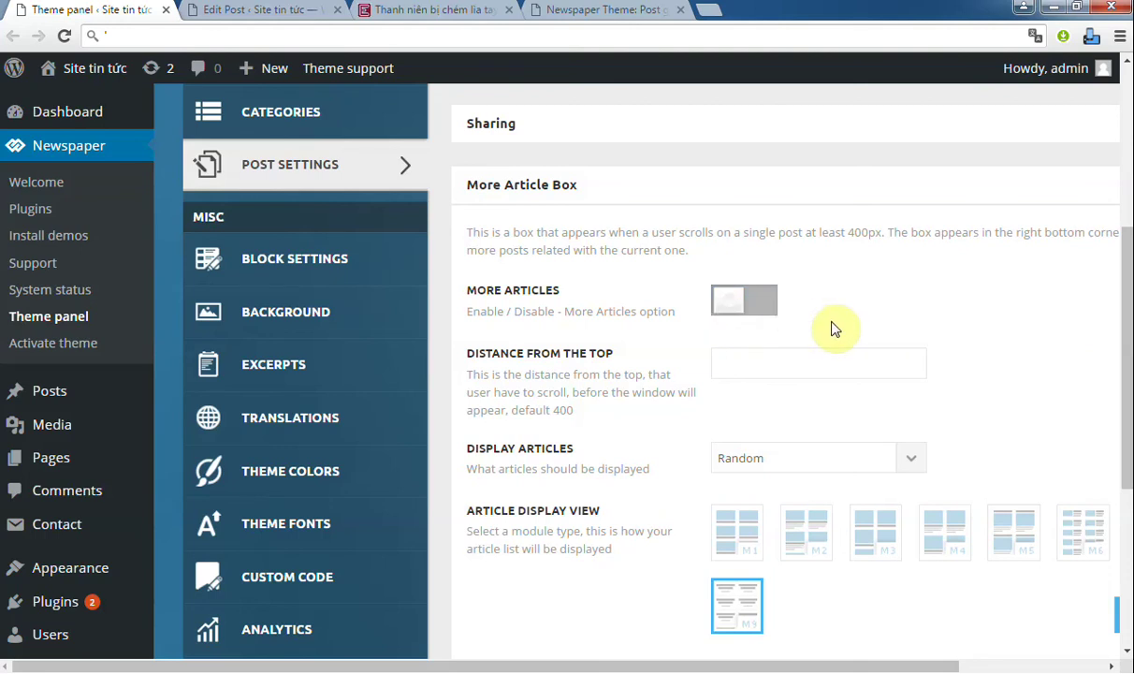
pyautogui.click(1115, 614)
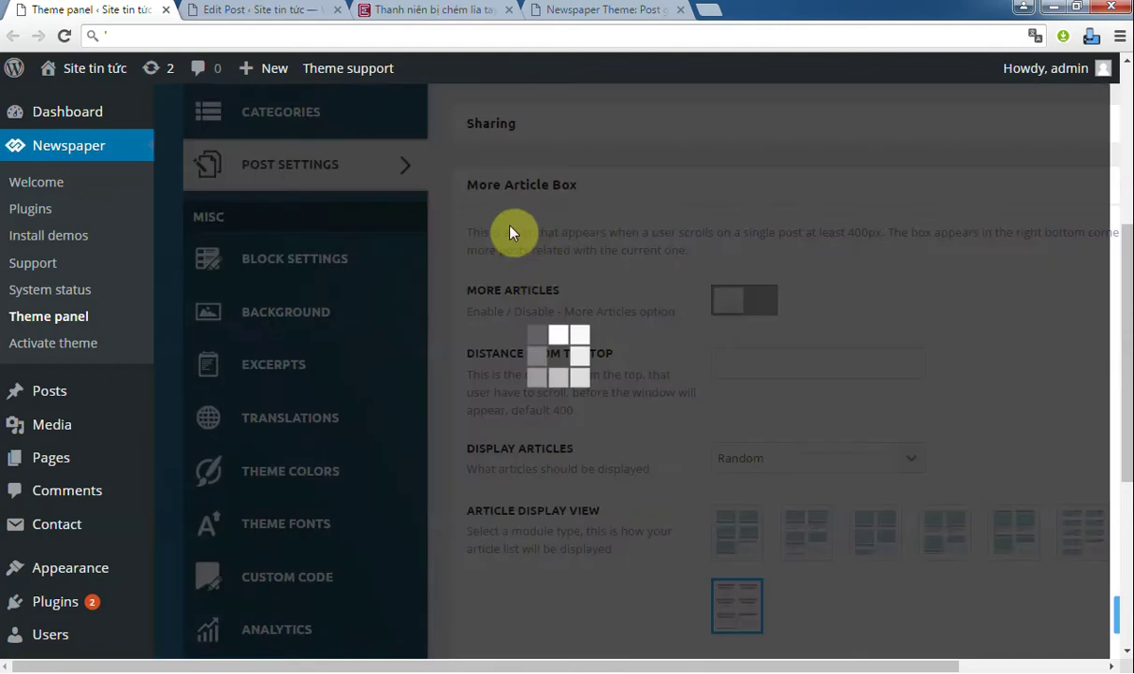
# - Reload the article page to check the effect of the disabled More Articles option, and return to the theme panel
pyautogui.click(393, 9)
pyautogui.click(66, 35)
pyautogui.click(84, 10)
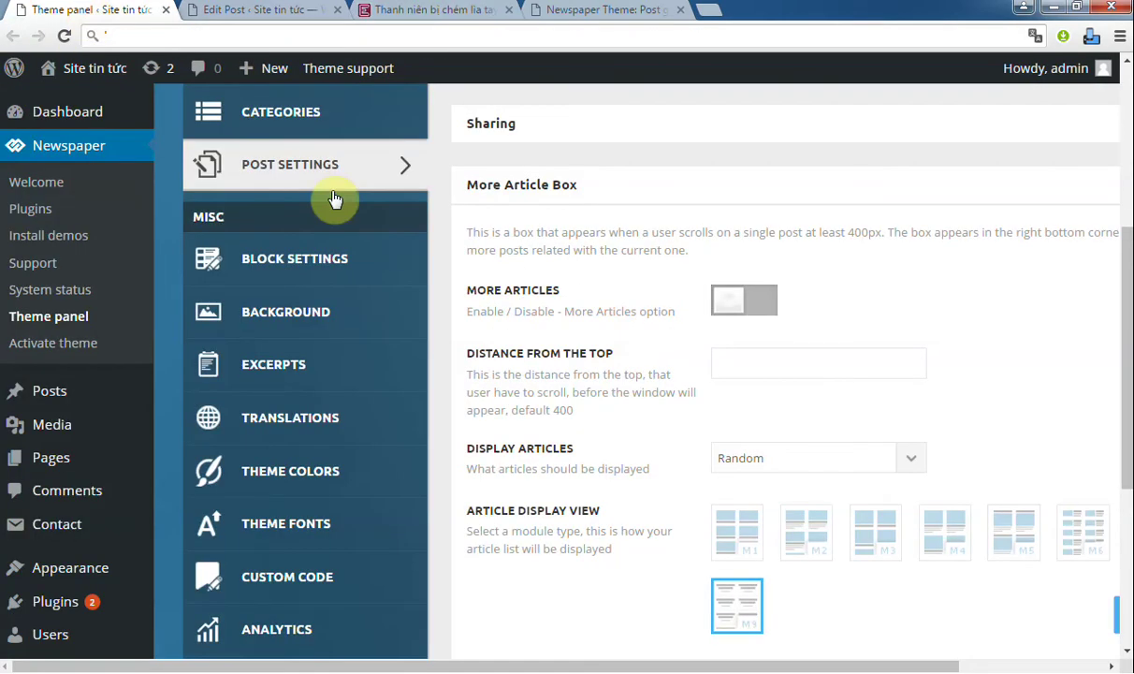
# - Collapse the More Article Box section and examine the Ajax view count section's enable/disable option and its note about caching plugins
pyautogui.click(617, 180)
pyautogui.scroll(-2, 516, 225)
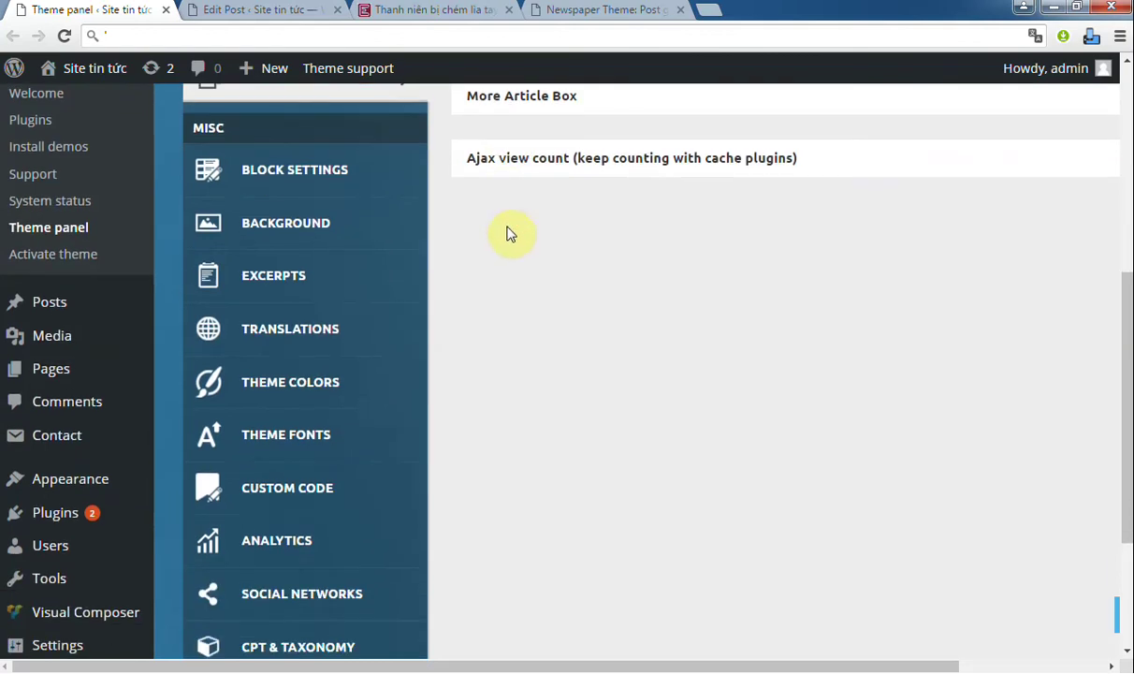
pyautogui.click(514, 171)
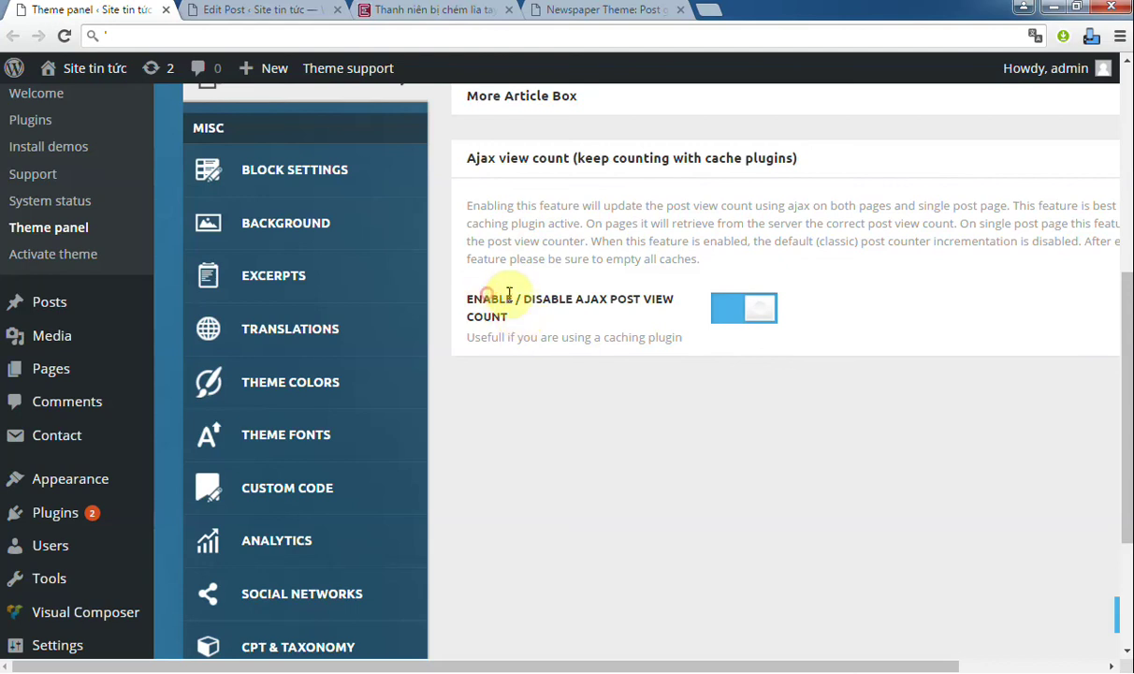
pyautogui.moveTo(541, 299); pyautogui.dragTo(584, 300)
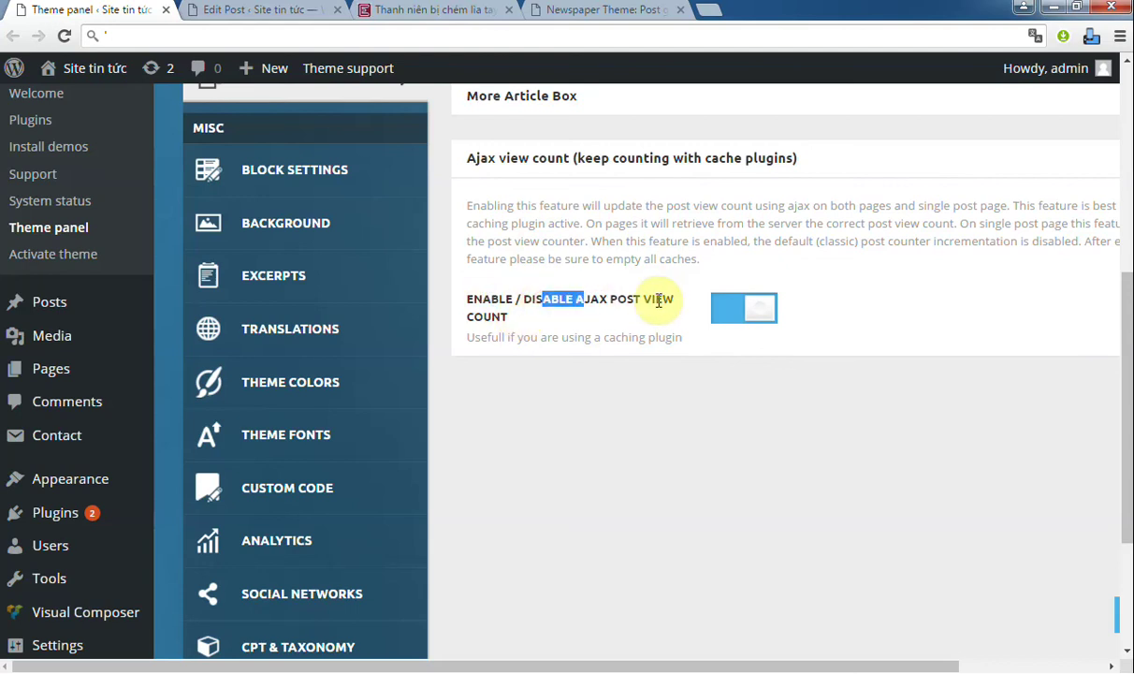
pyautogui.moveTo(683, 338); pyautogui.dragTo(603, 338)
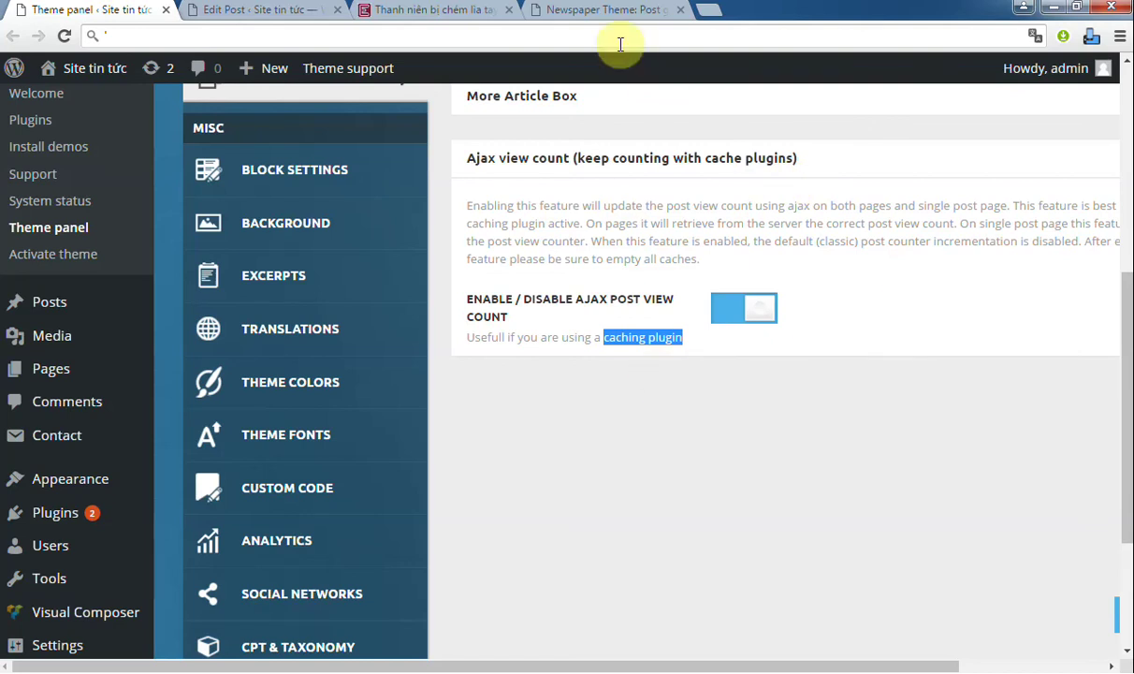
# - View the Newspaper documentation's Global settings page, return to the theme panel and collapse the Ajax view count section
pyautogui.click(590, 12)
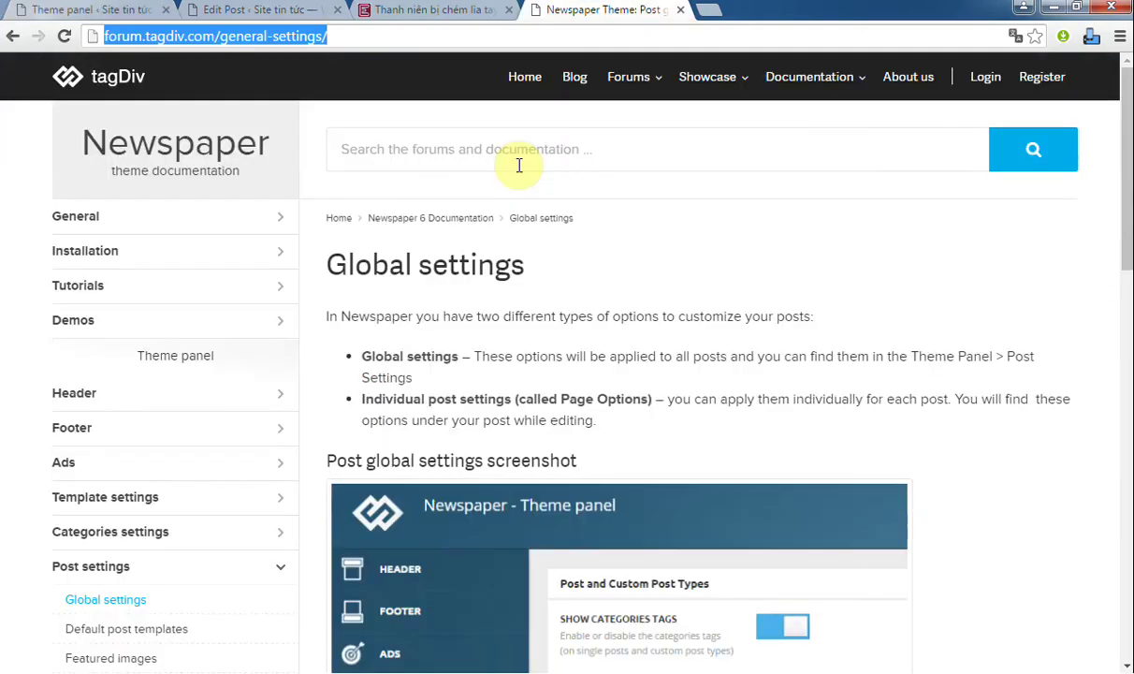
pyautogui.click(79, 7)
pyautogui.scroll(2, 689, 527)
pyautogui.click(852, 338)
pyautogui.scroll(3, 798, 453)
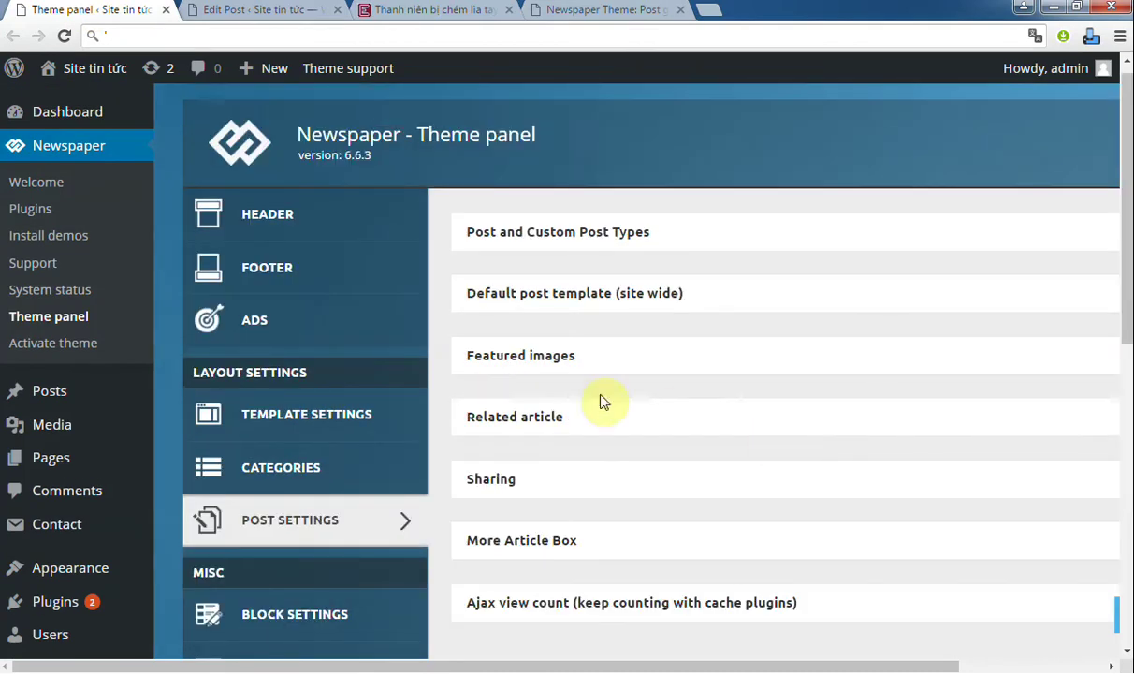